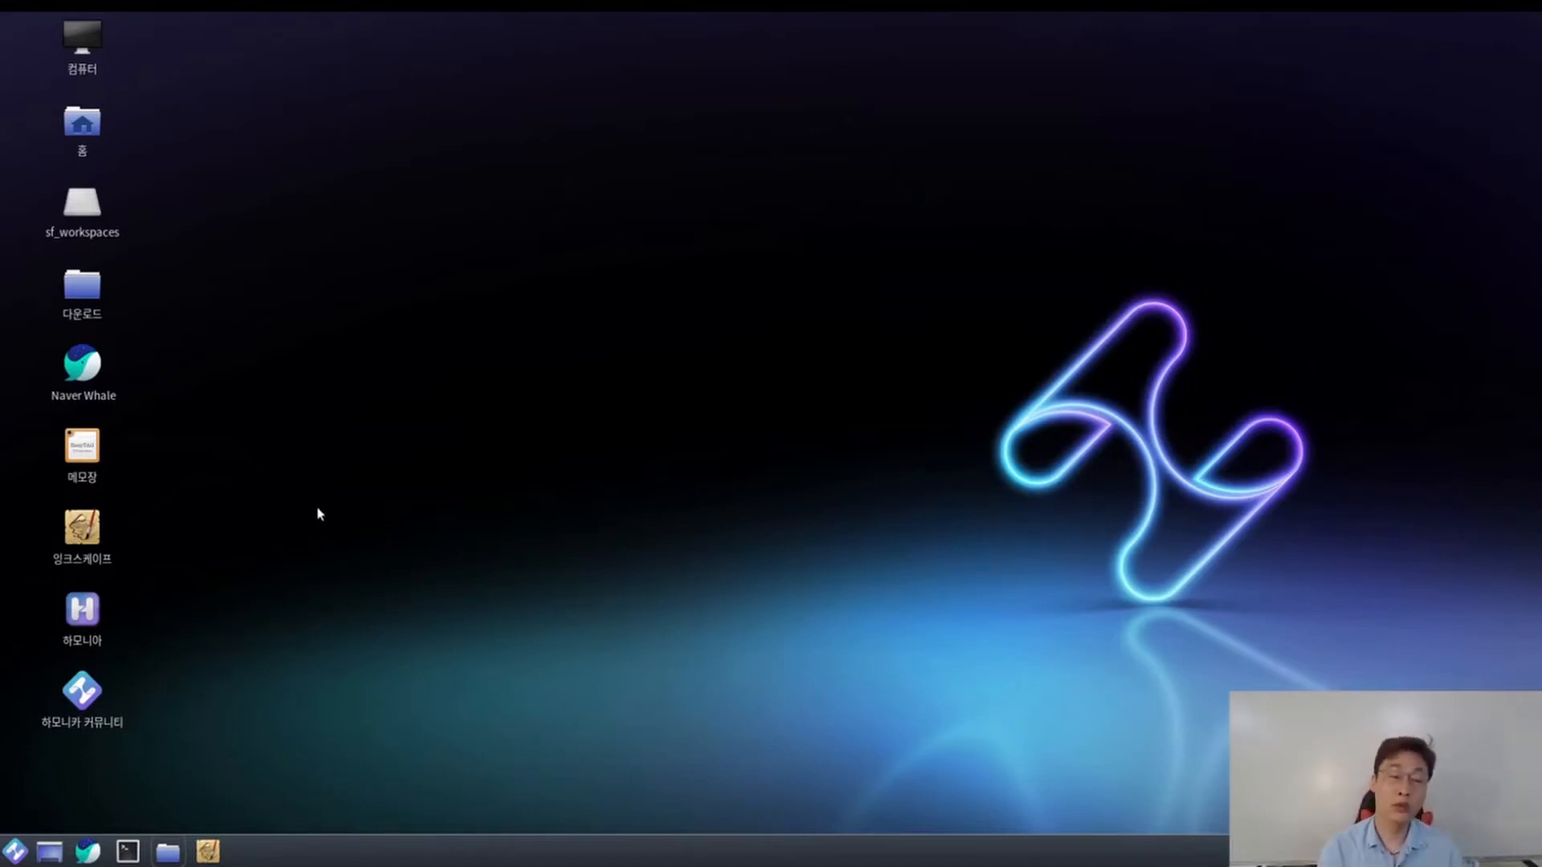
Open SimpleScreenRecorder from the music and video applications, examine its input and output settings pages, and close it
click(23, 853)
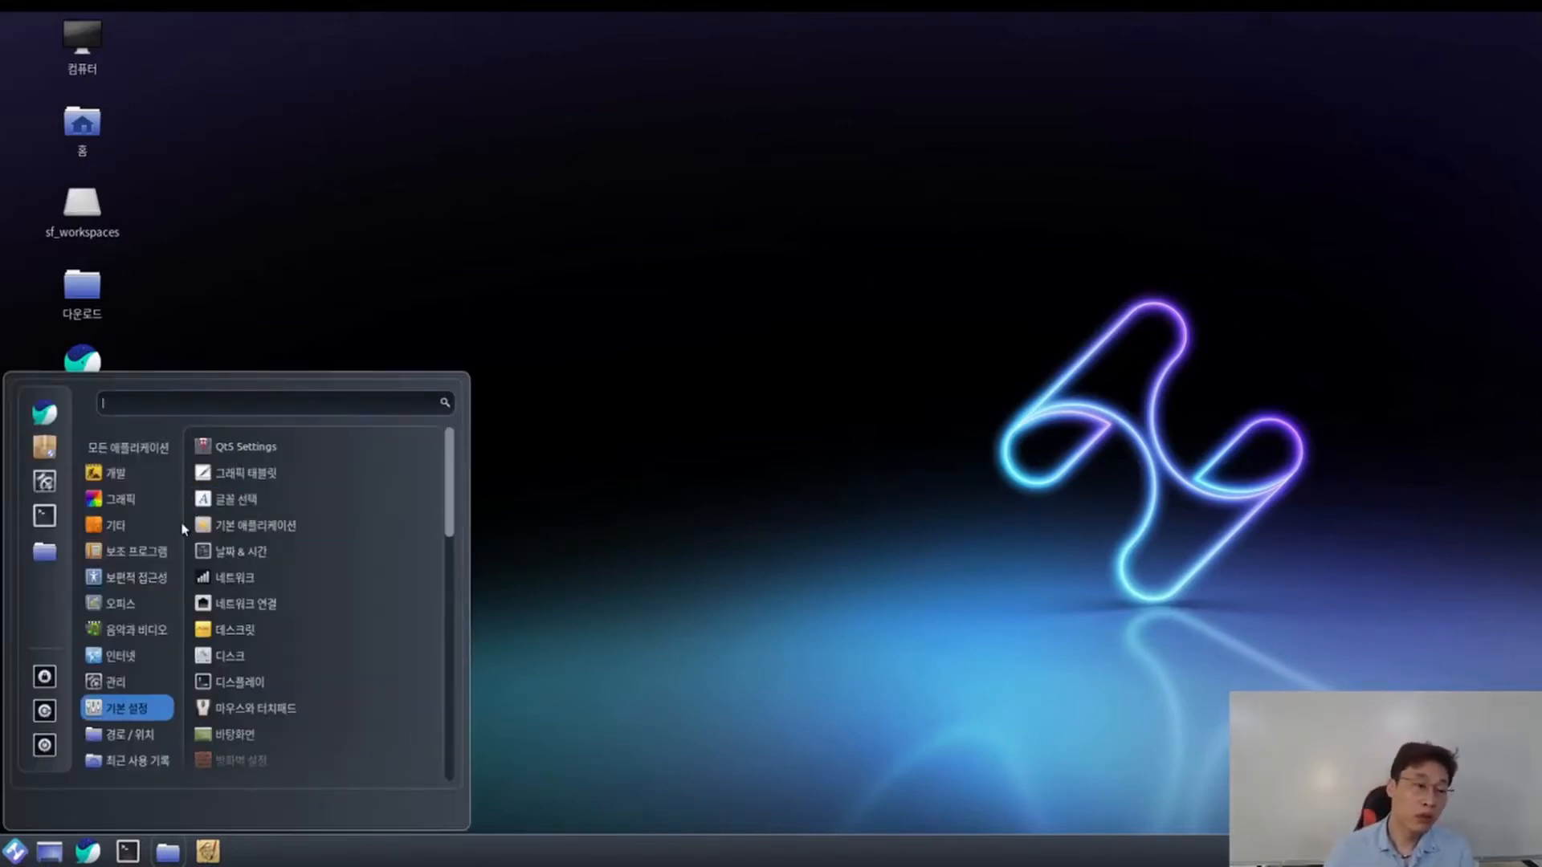
mouse_move(127, 603)
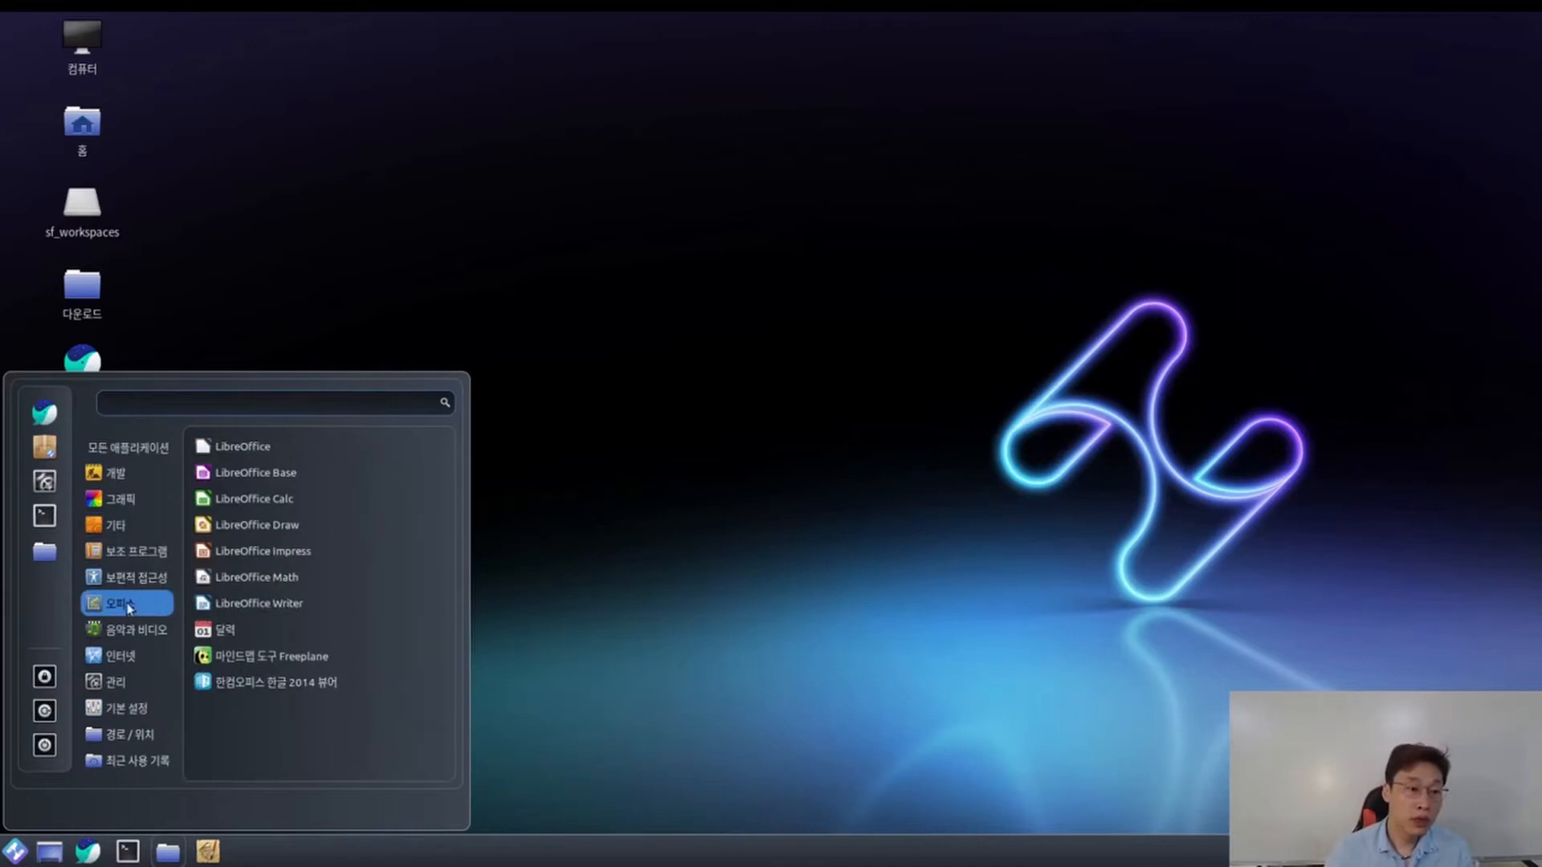
mouse_move(132, 558)
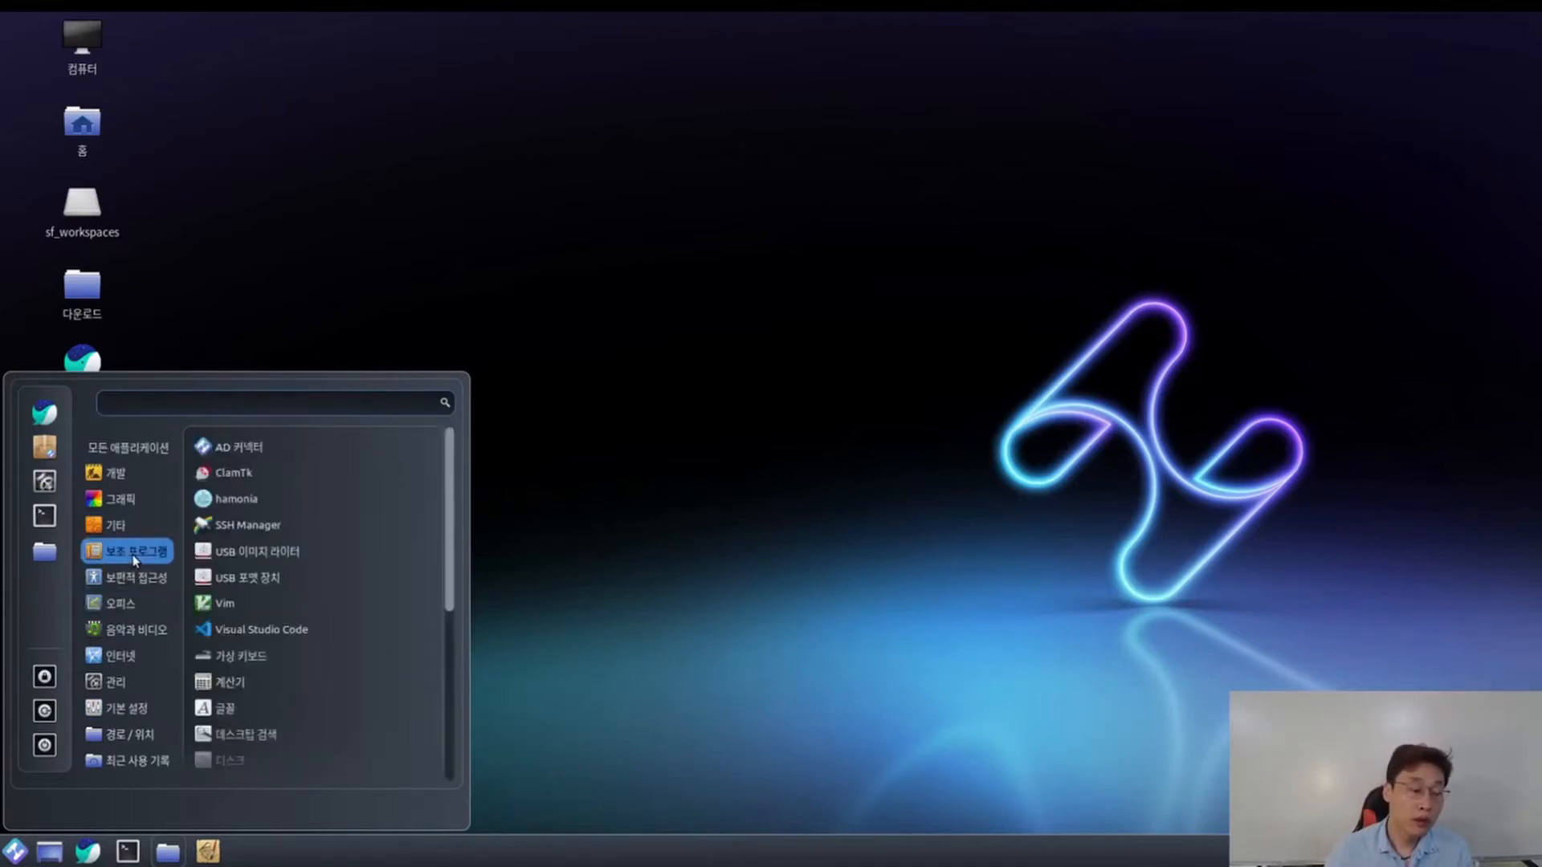
mouse_move(135, 628)
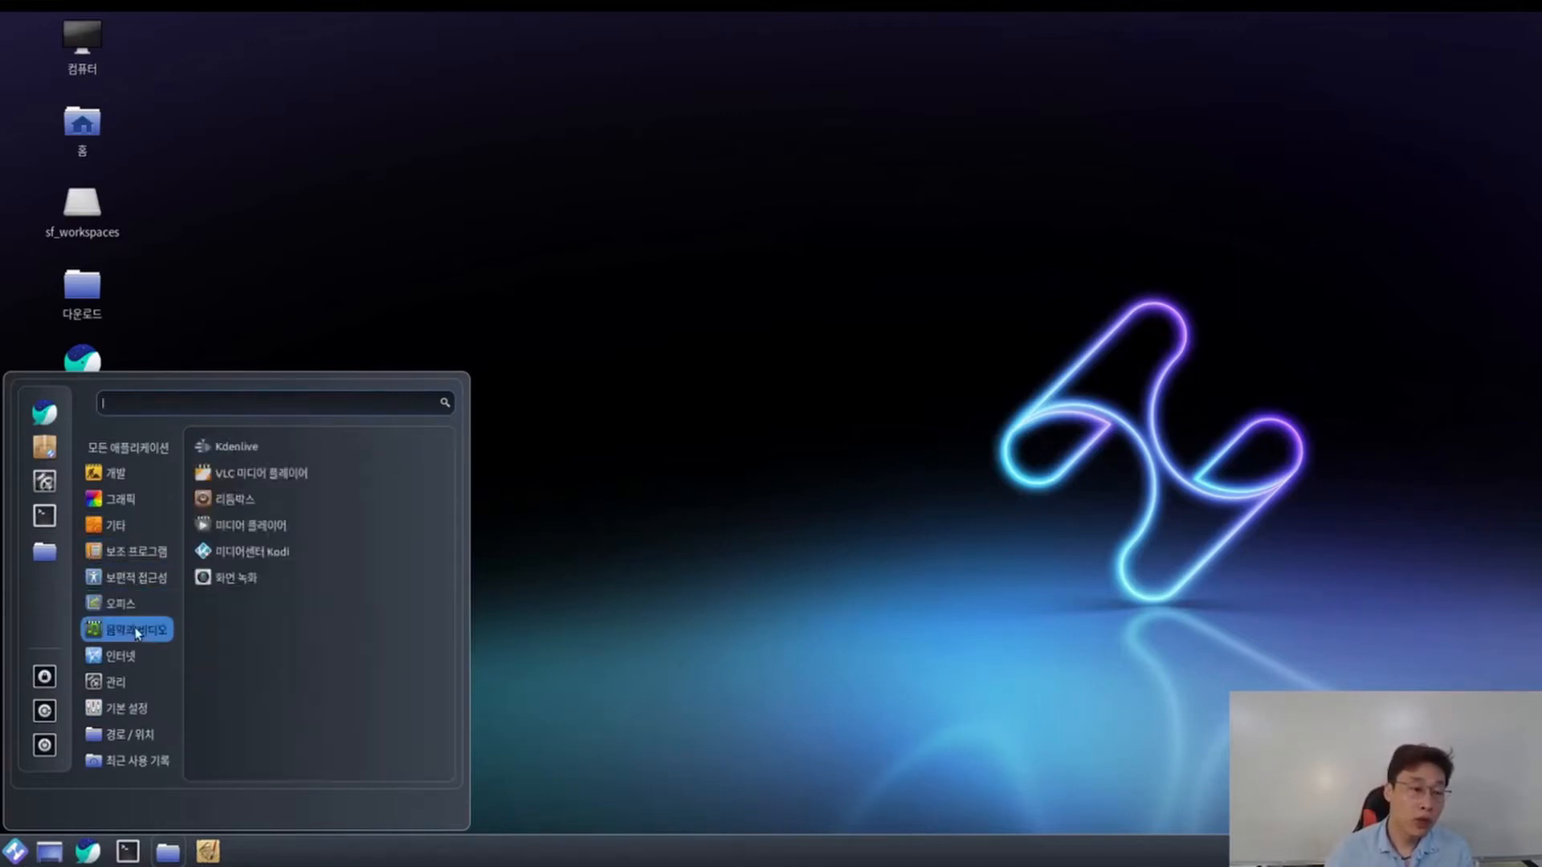
click(227, 579)
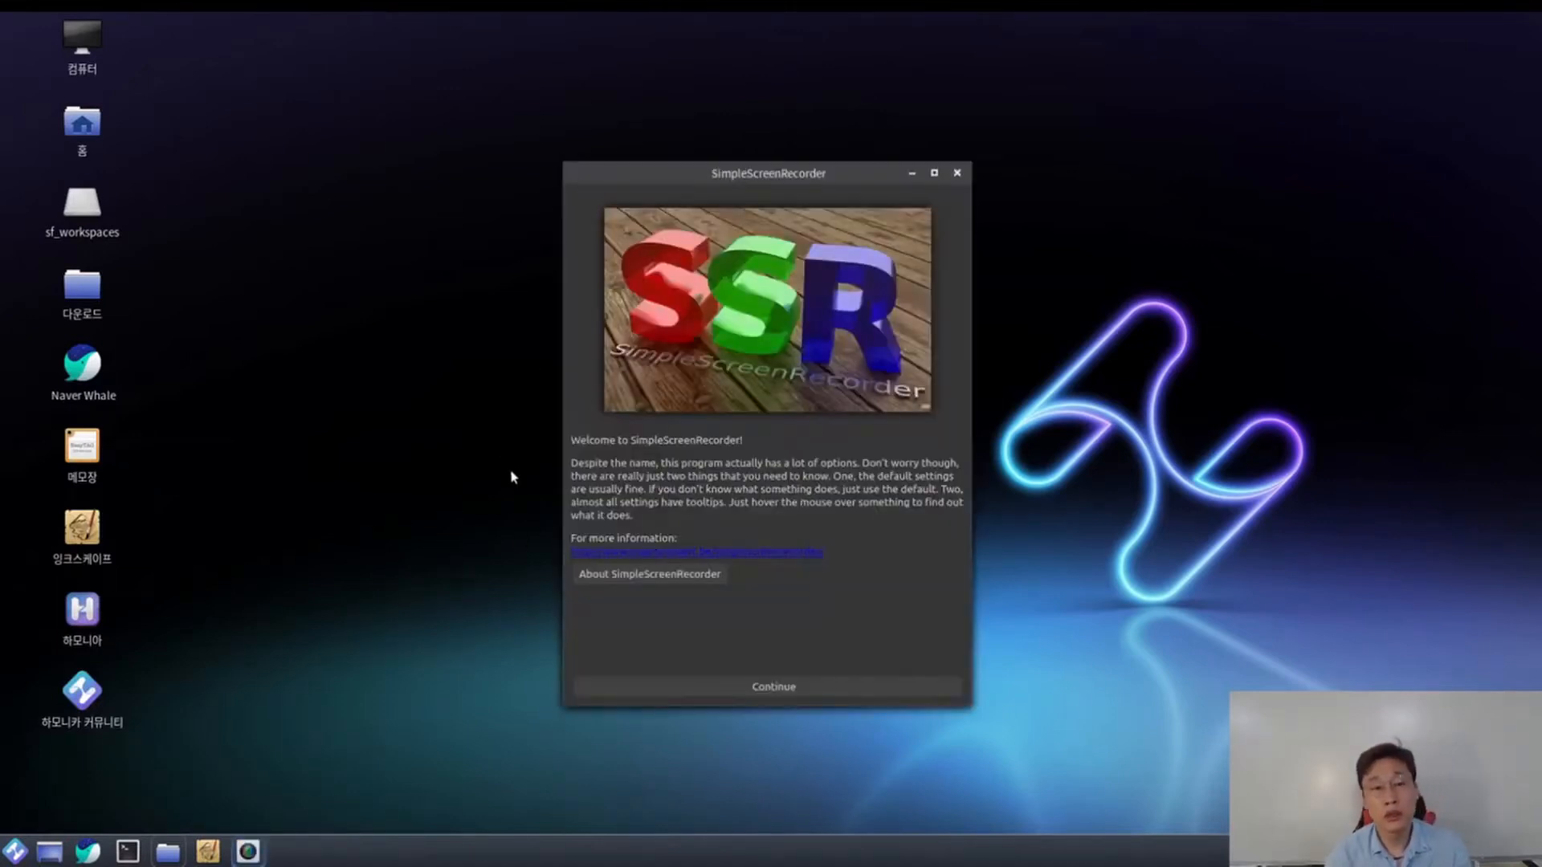
click(813, 687)
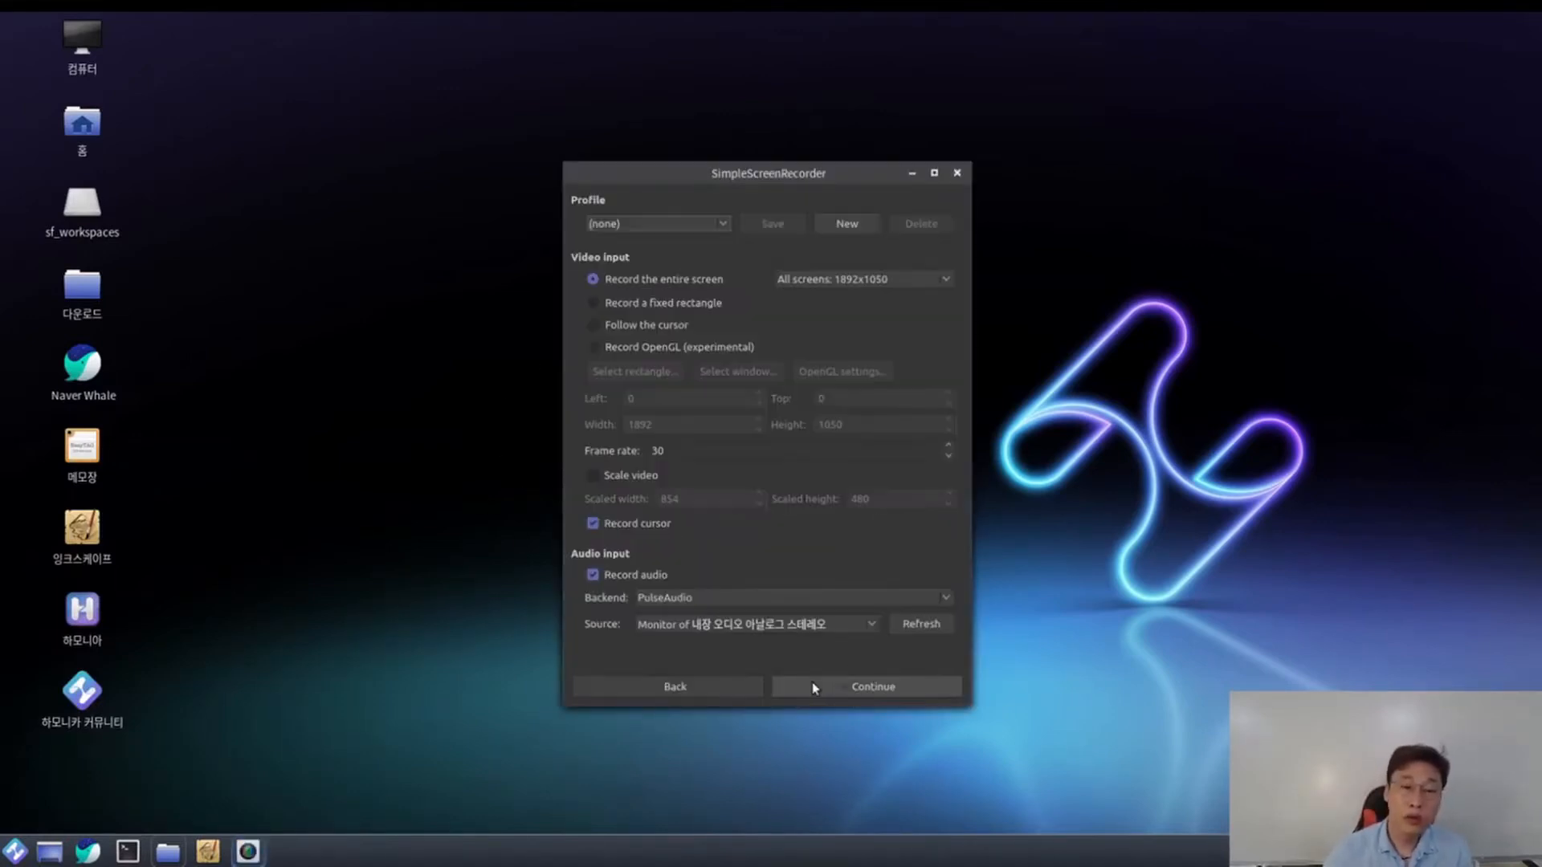
click(860, 689)
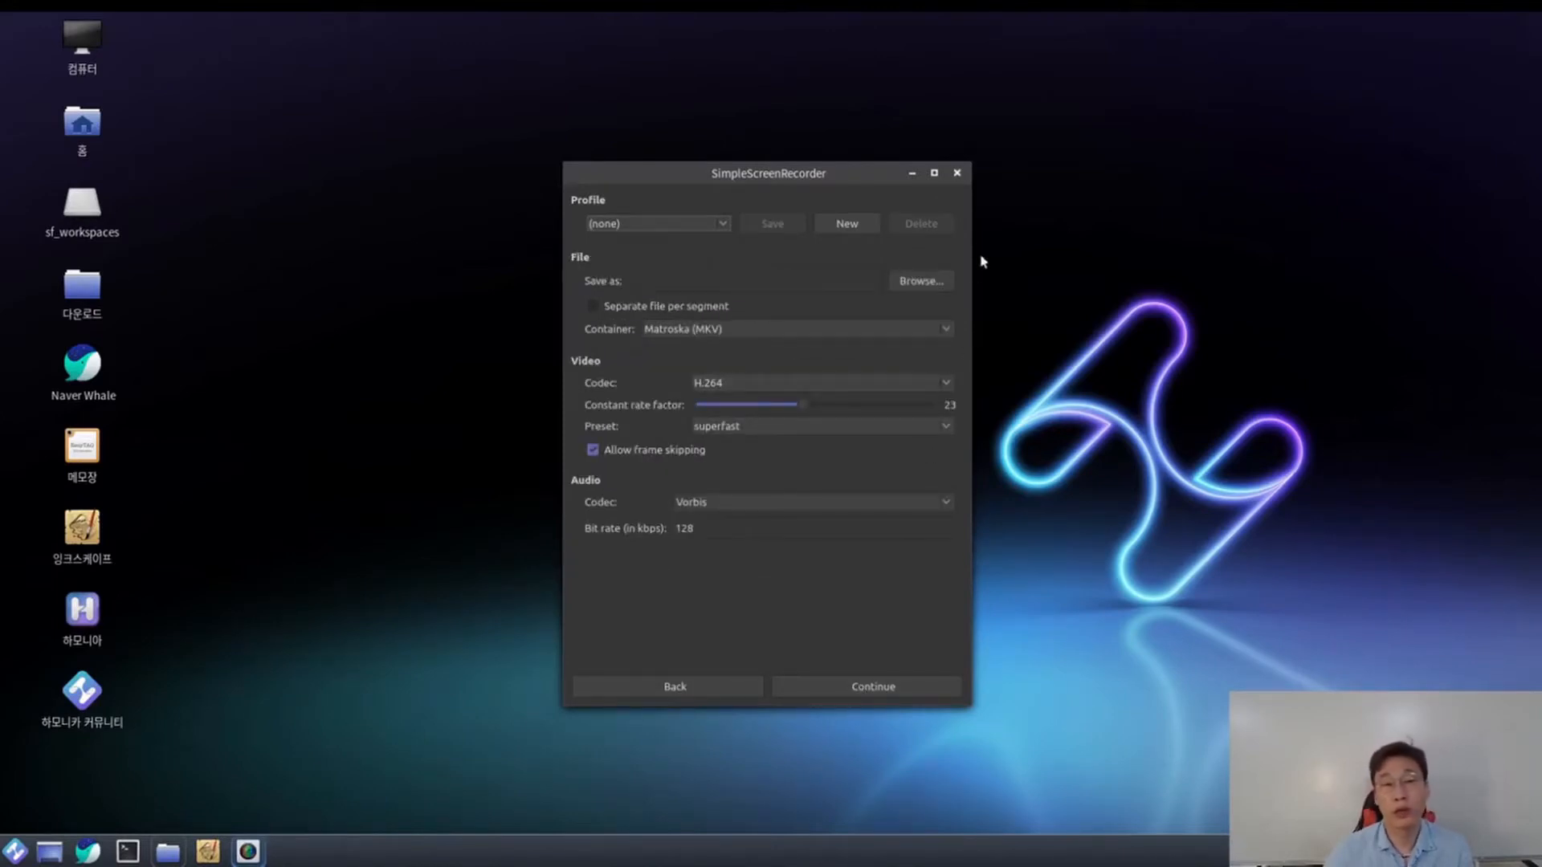
click(956, 173)
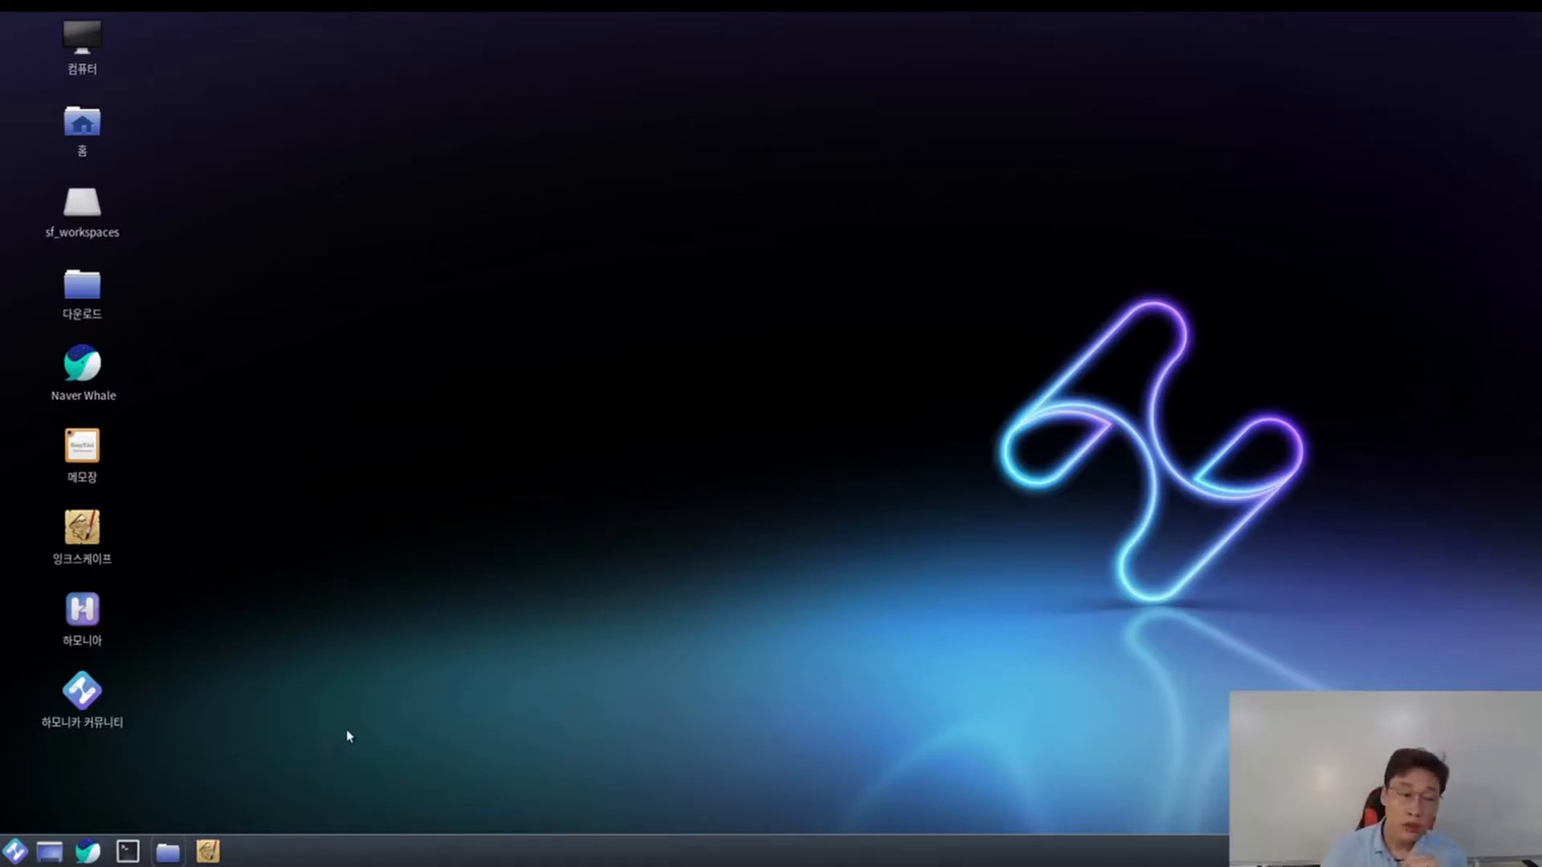
Switch to the Naver Whale browser, search the web for "obs studio" and open the official OBS Studio website
click(95, 855)
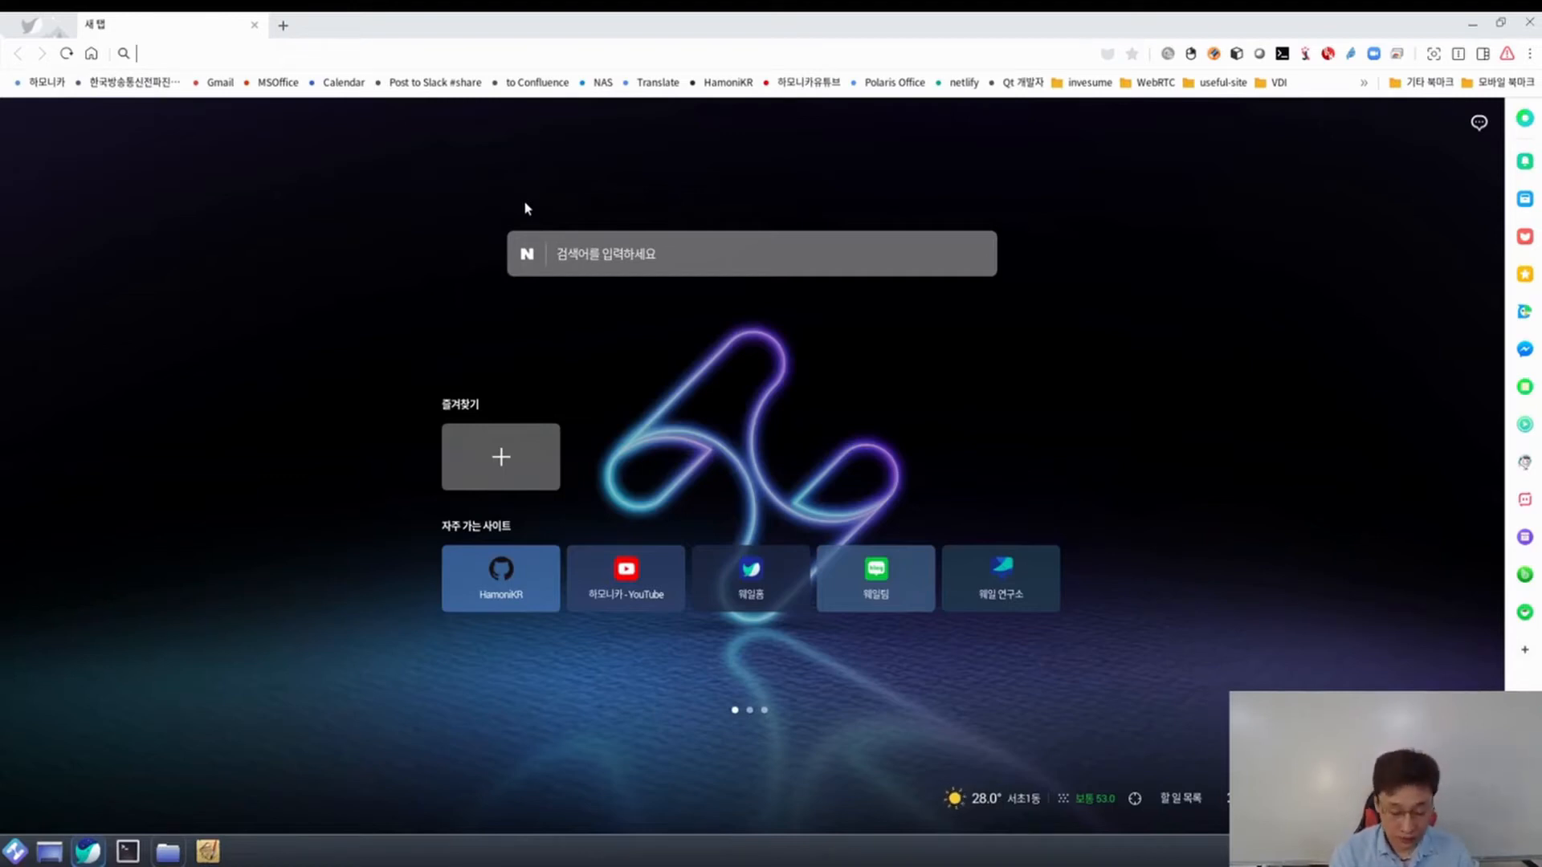
text(obs)
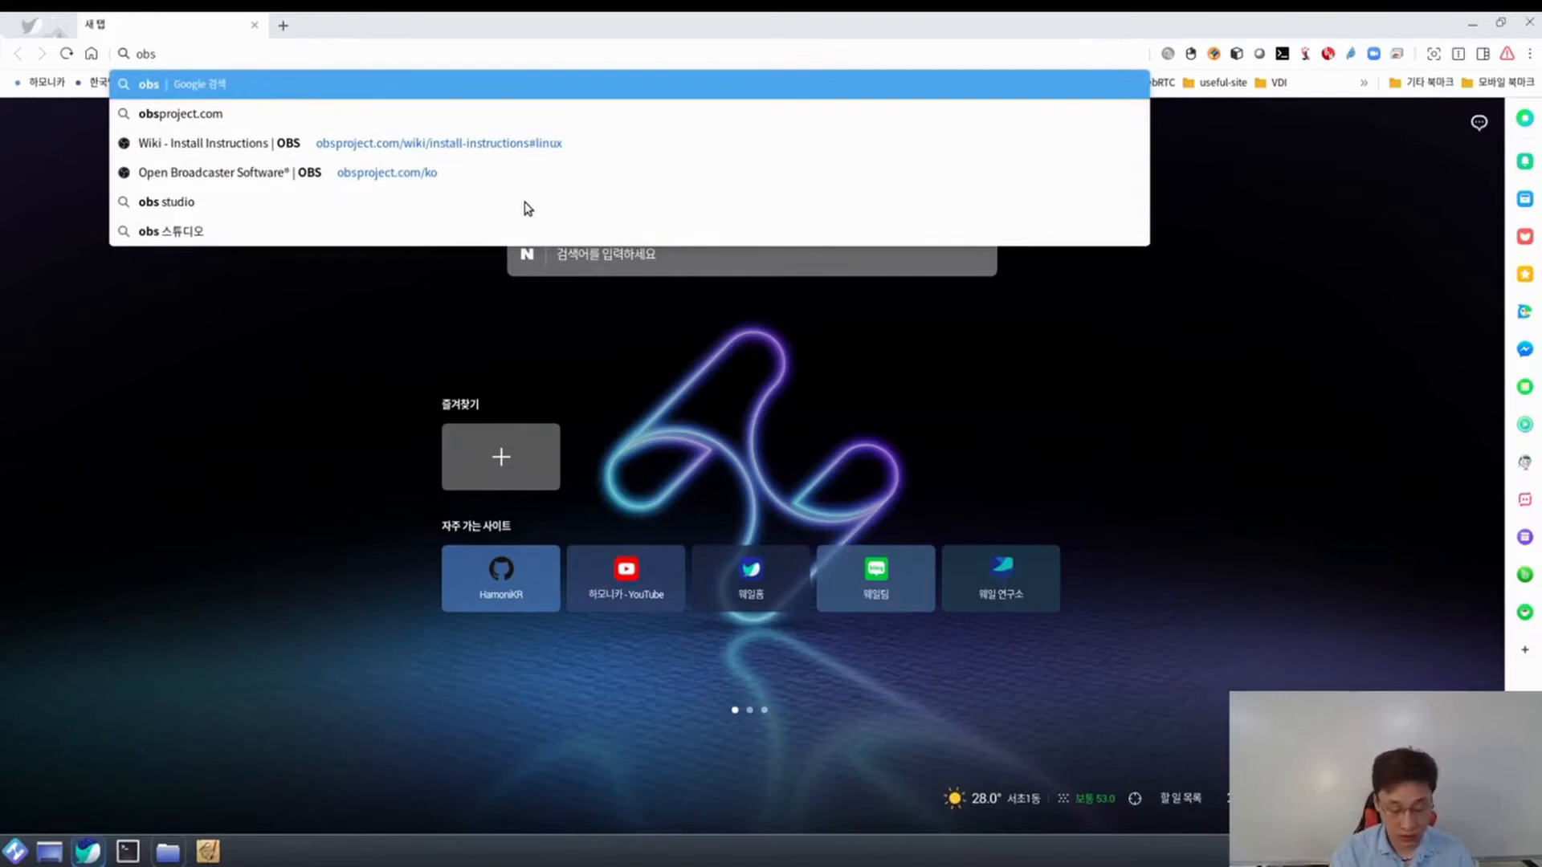
text( studio)
key(Return)
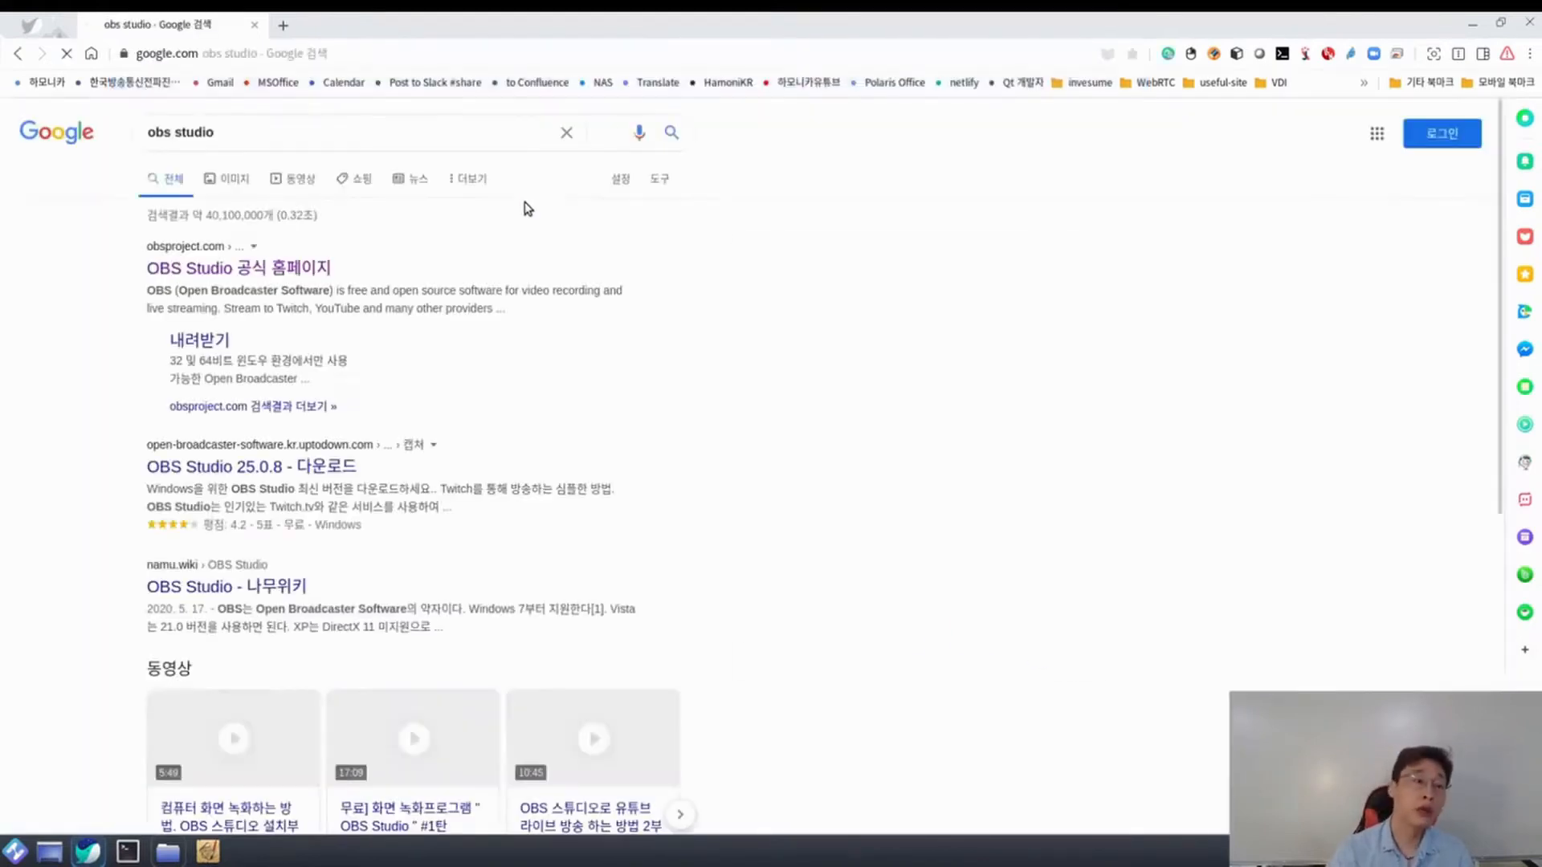
click(250, 272)
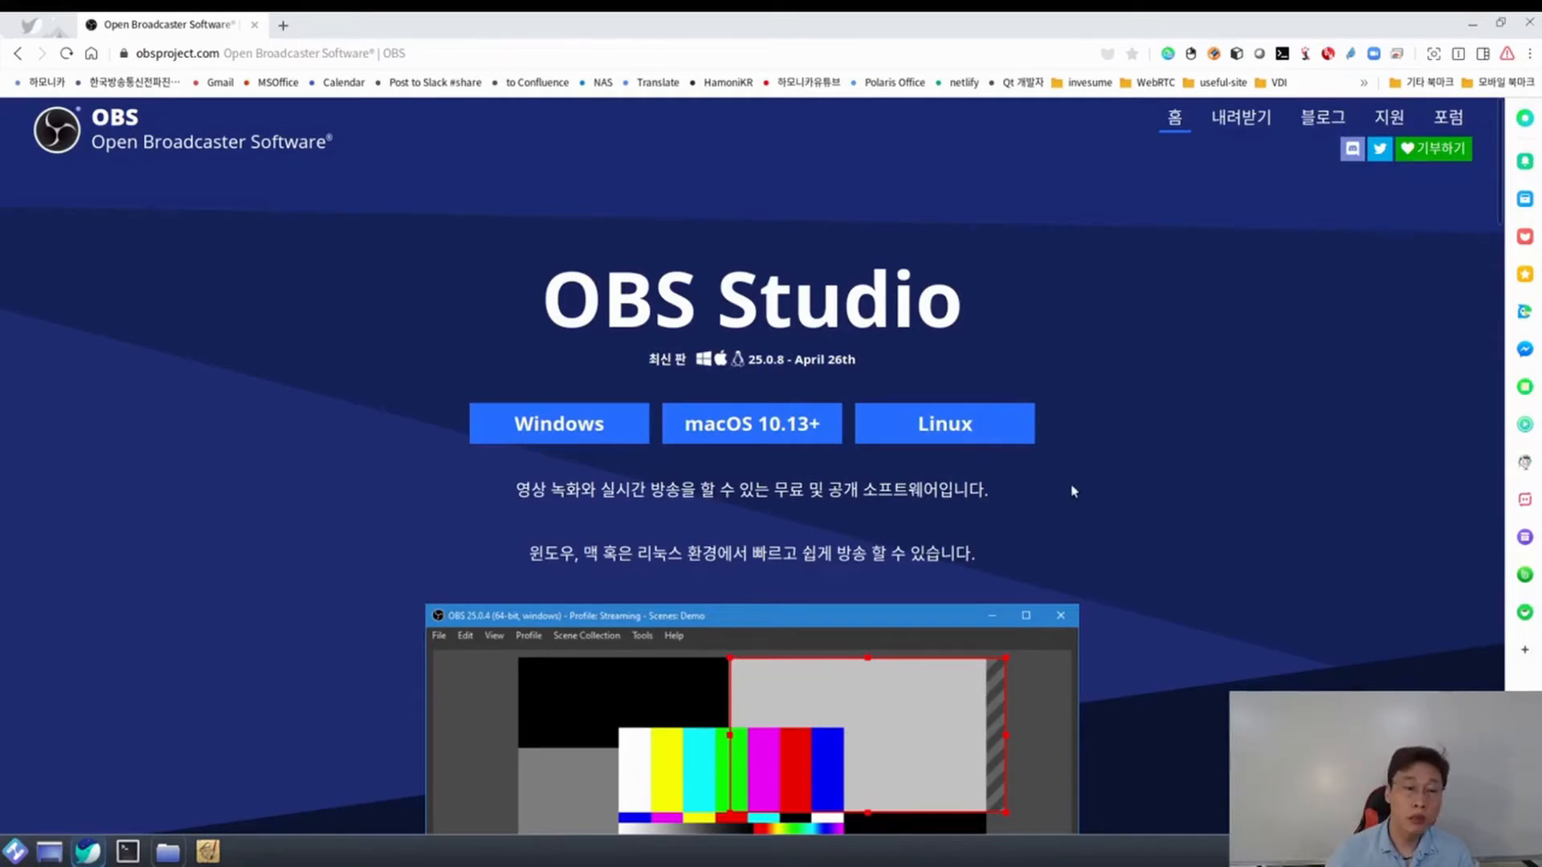
Open the Linux install instructions from the OBS website and go to the Ubuntu Installation section
click(970, 437)
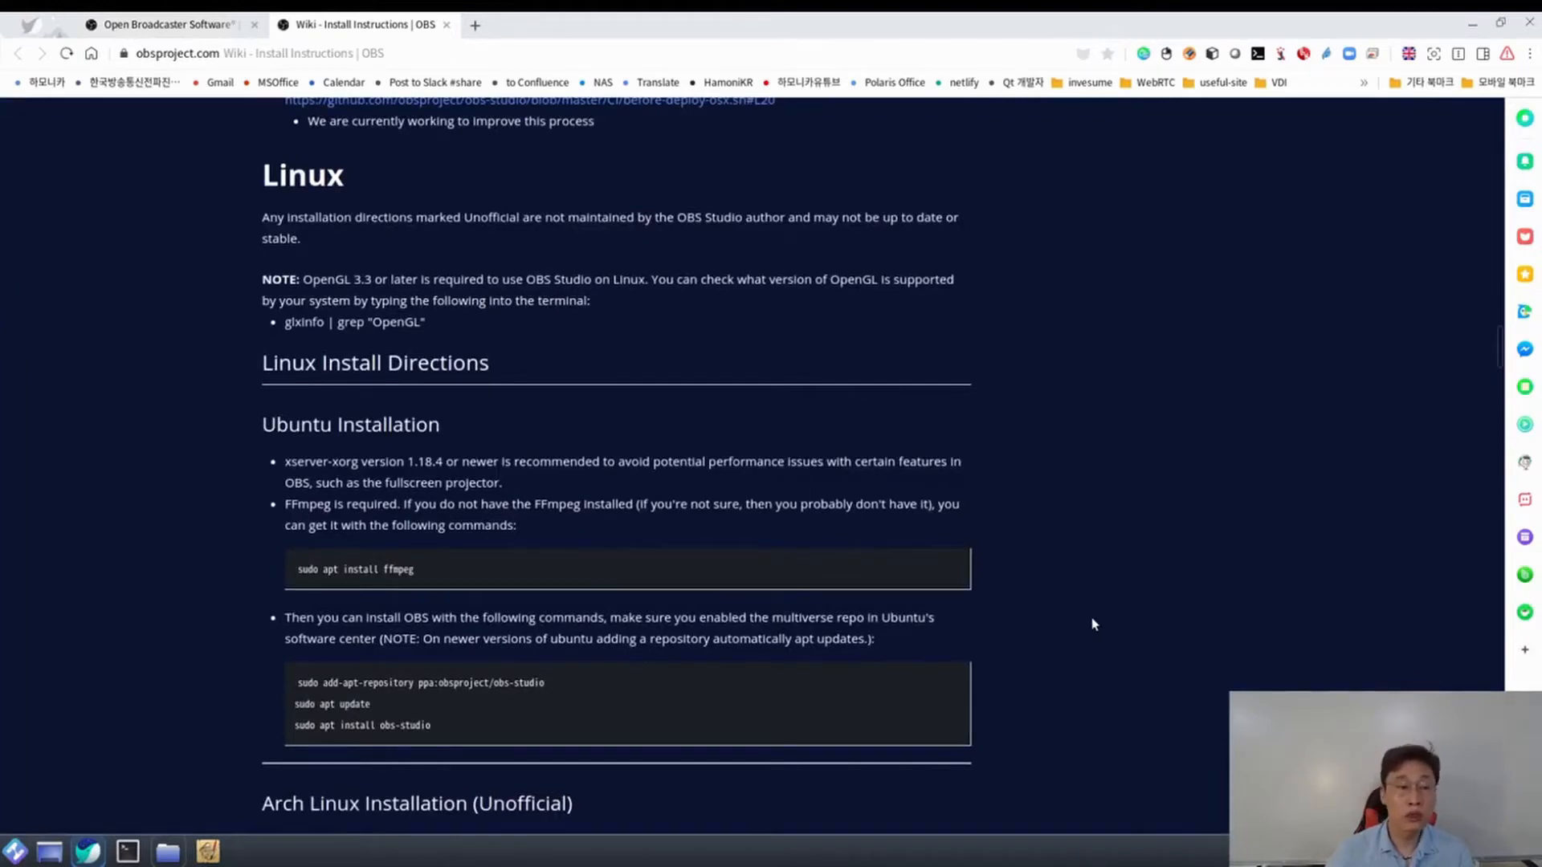
scroll(1092, 624, down, 3)
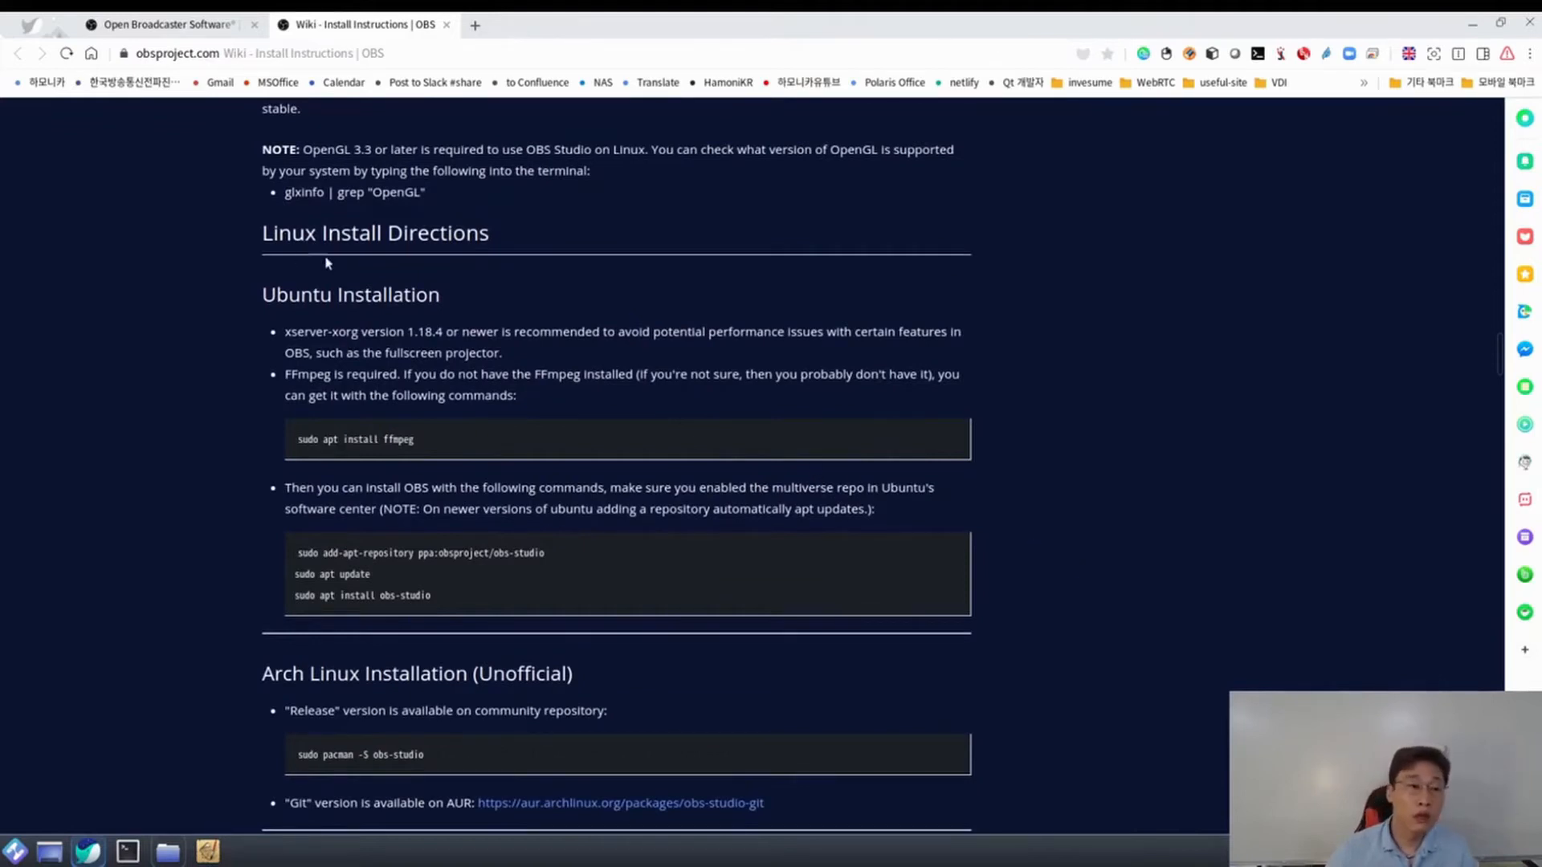
drag(251, 238, 595, 245)
click(611, 235)
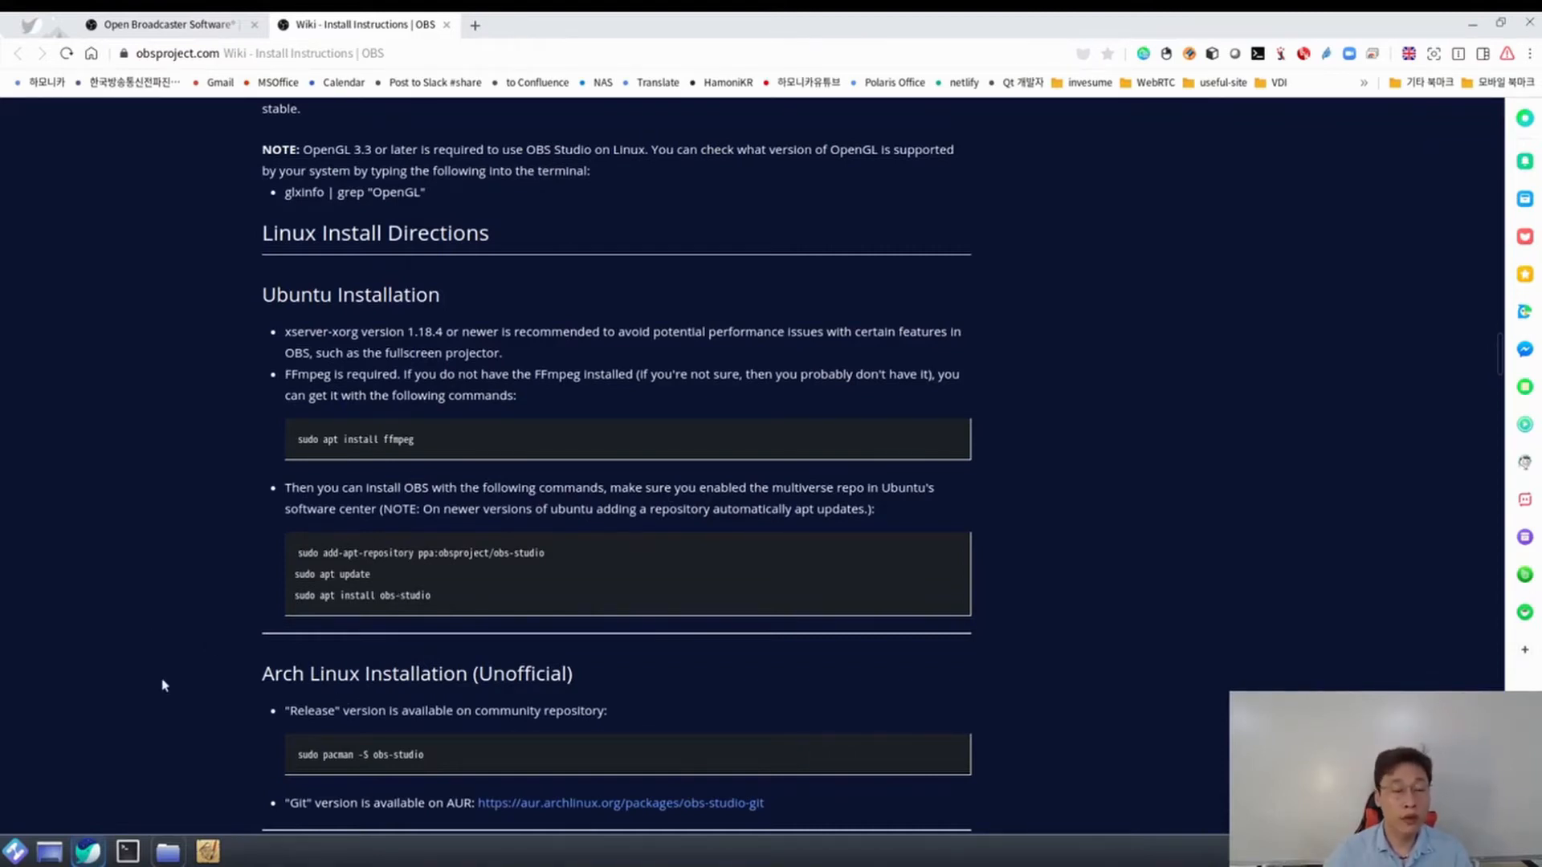
Open a terminal, tile the browser to half the screen and place the terminal window beside it
click(127, 855)
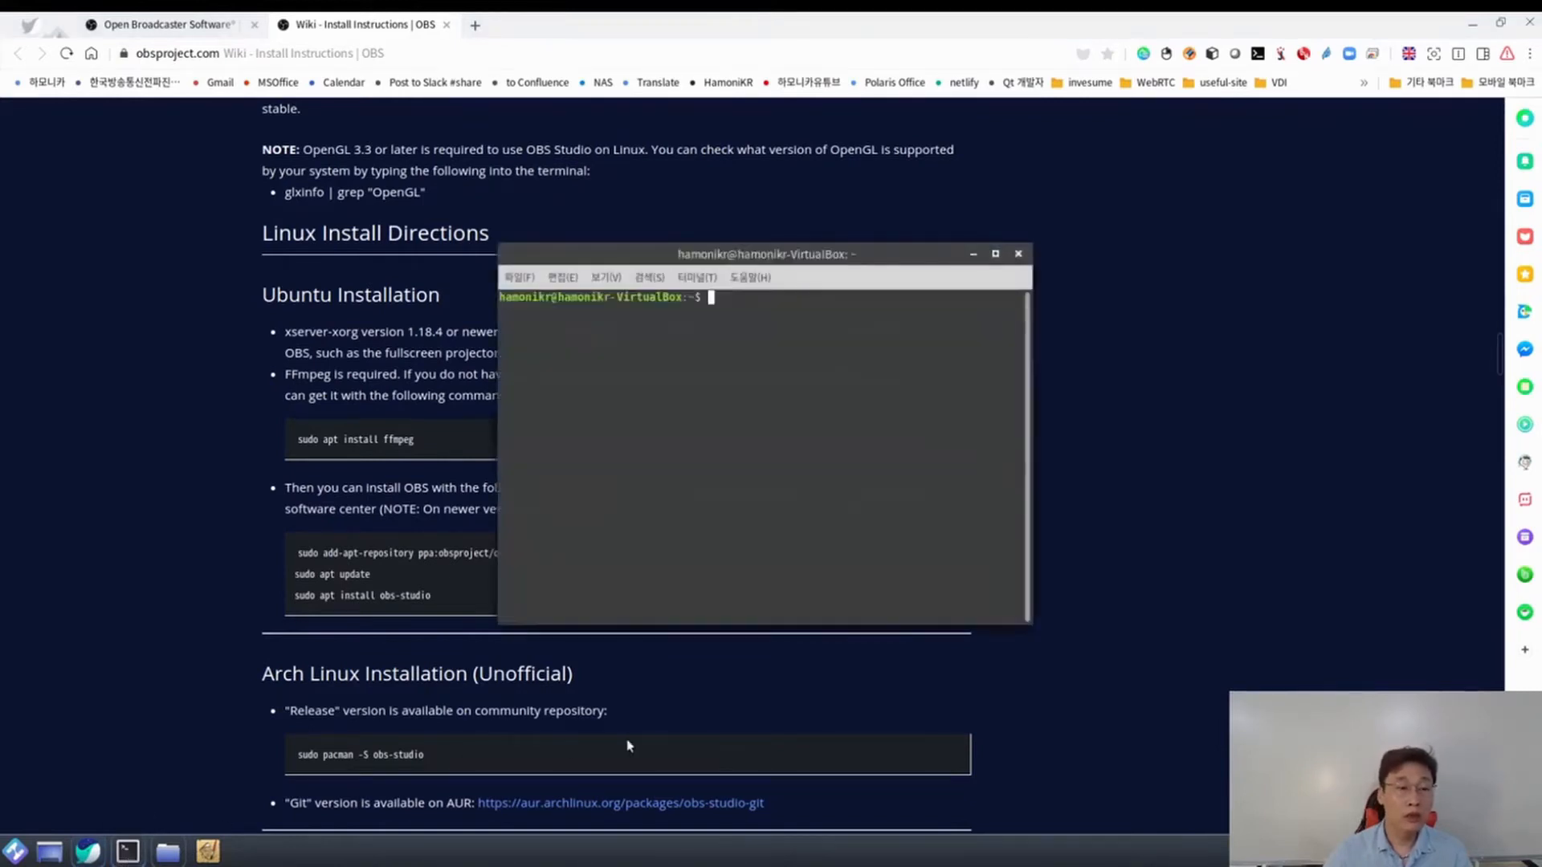
drag(807, 255, 1137, 232)
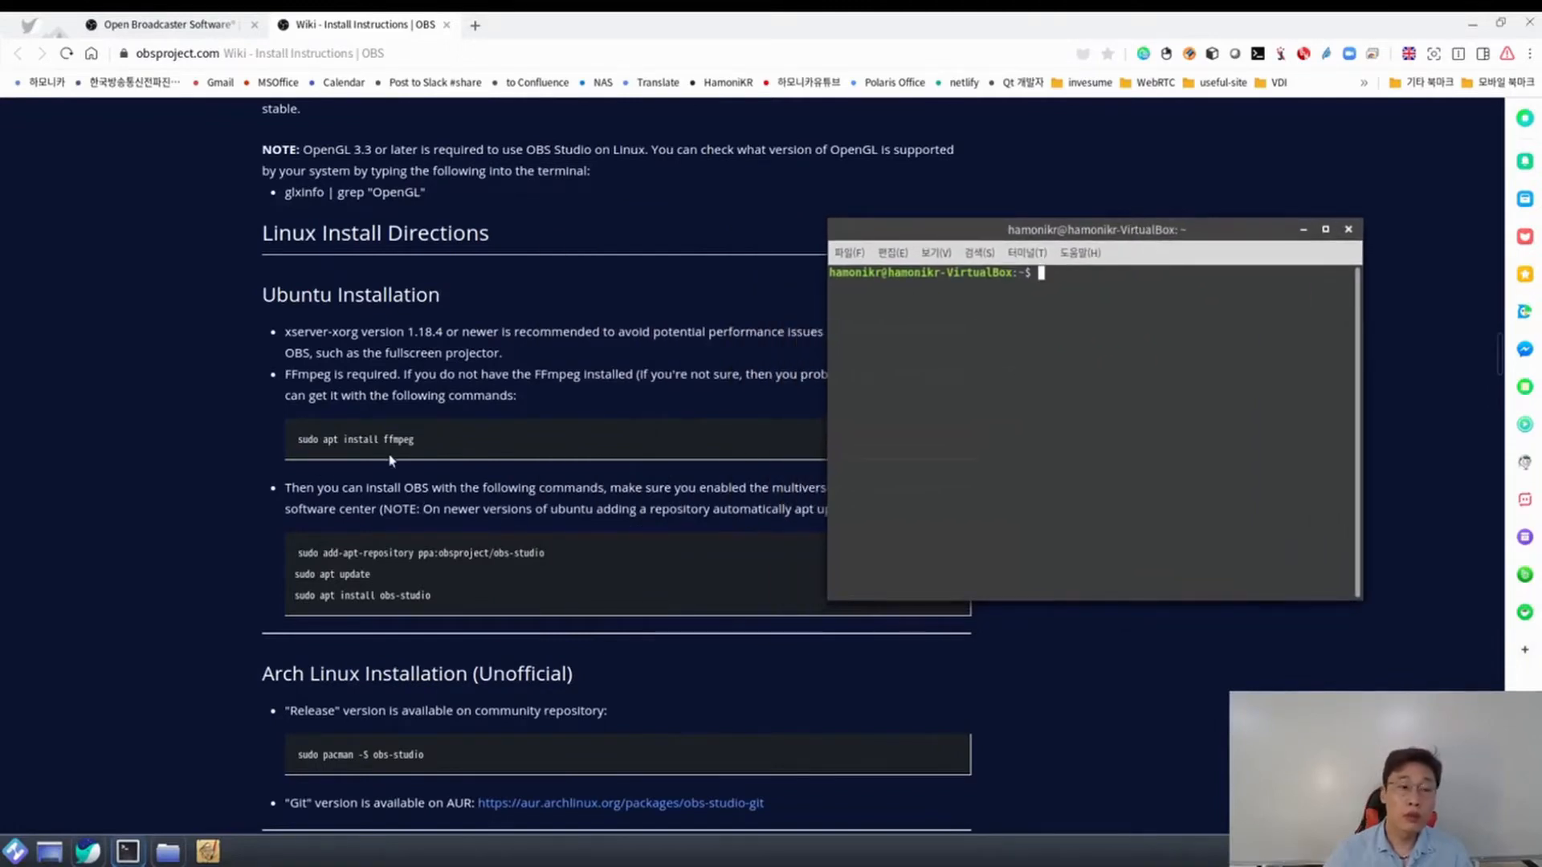
click(1060, 700)
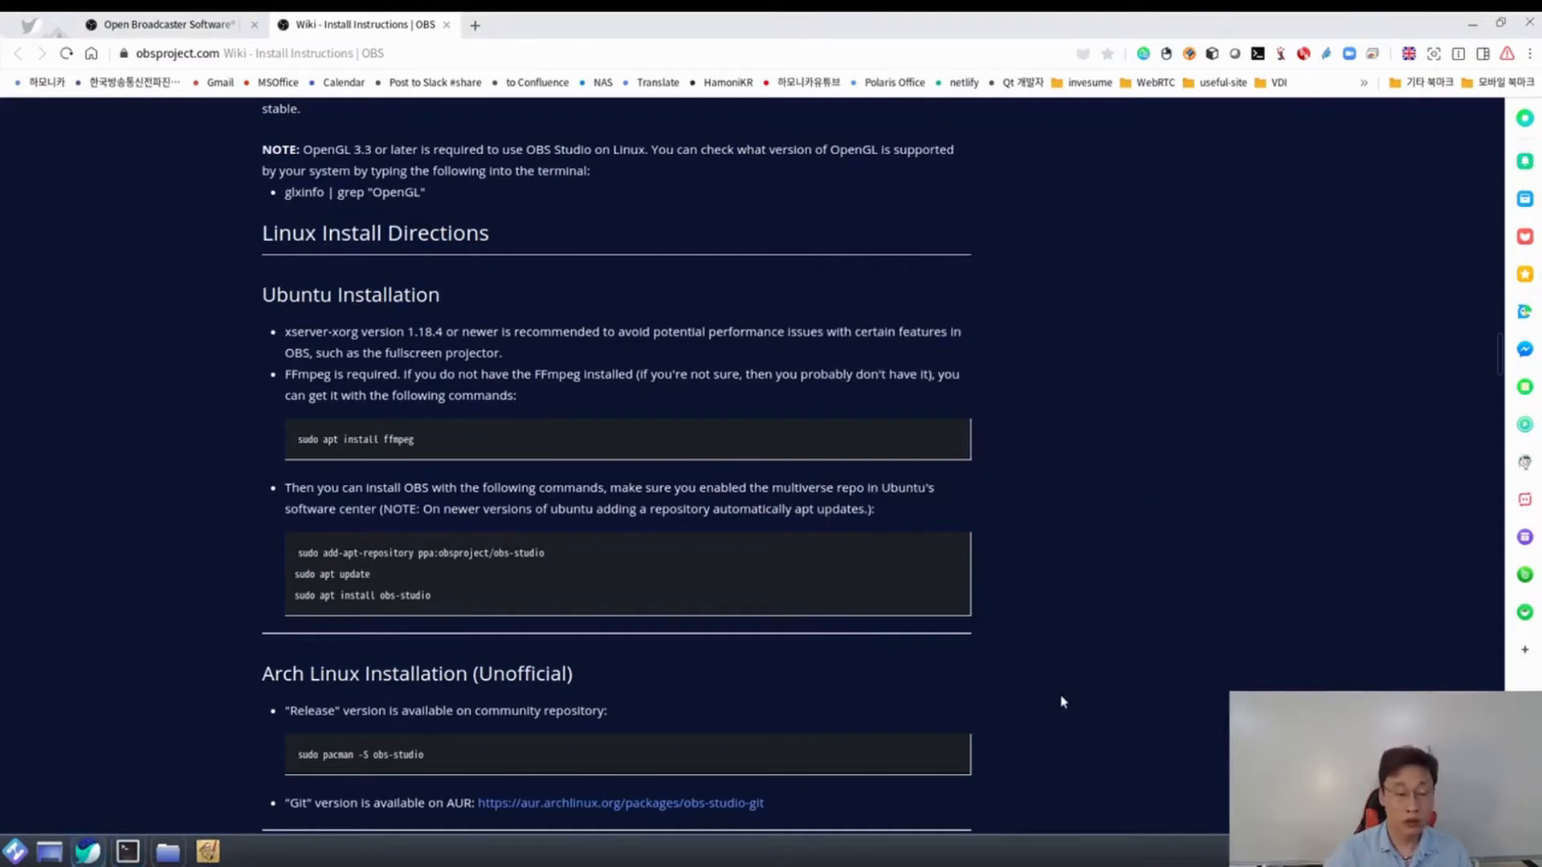
key(super+Left)
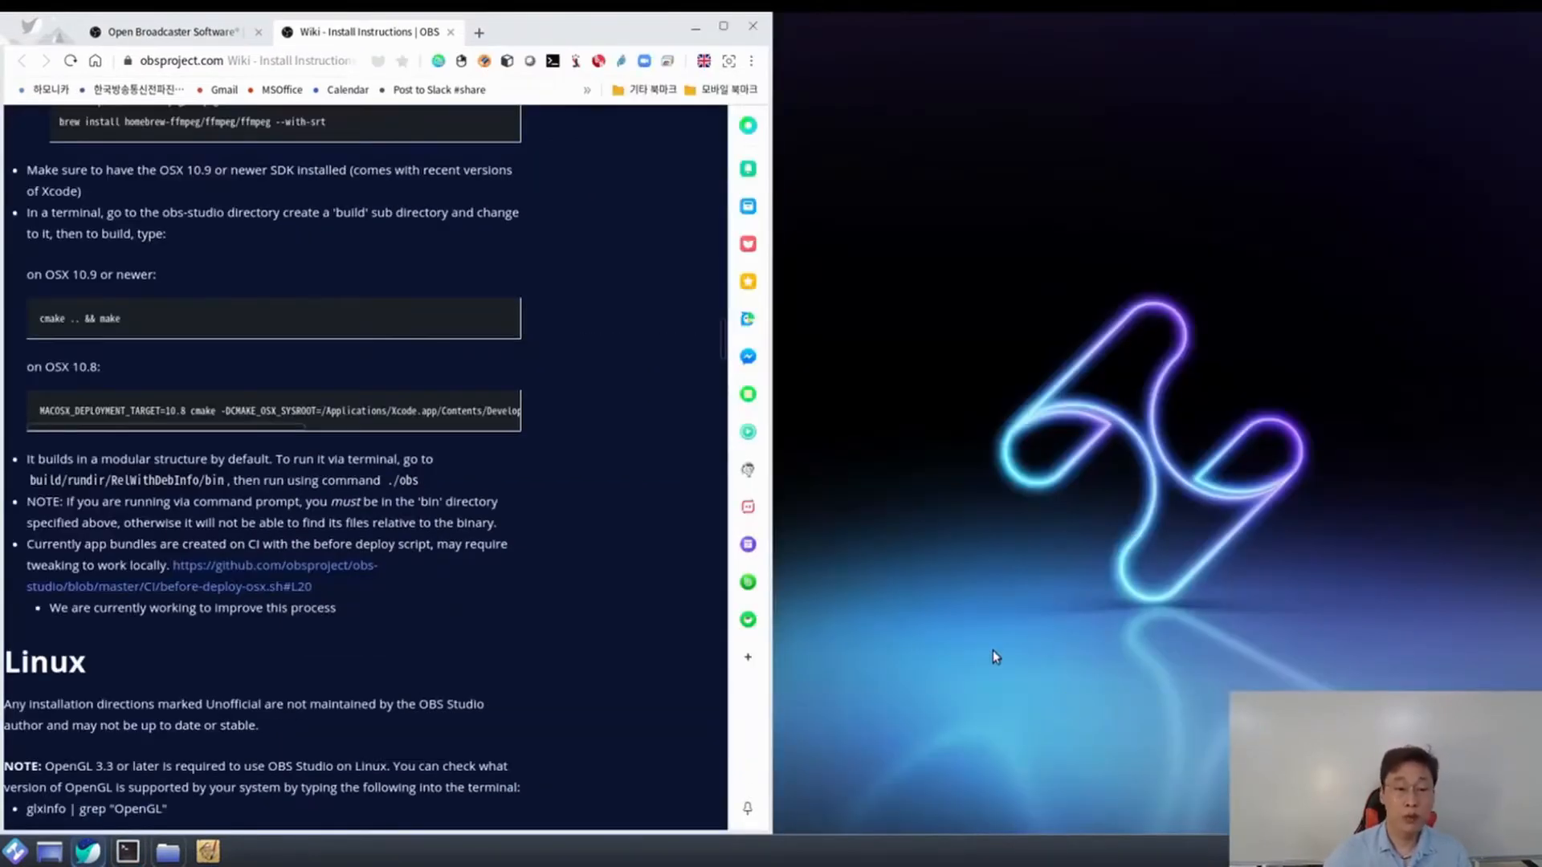
click(128, 851)
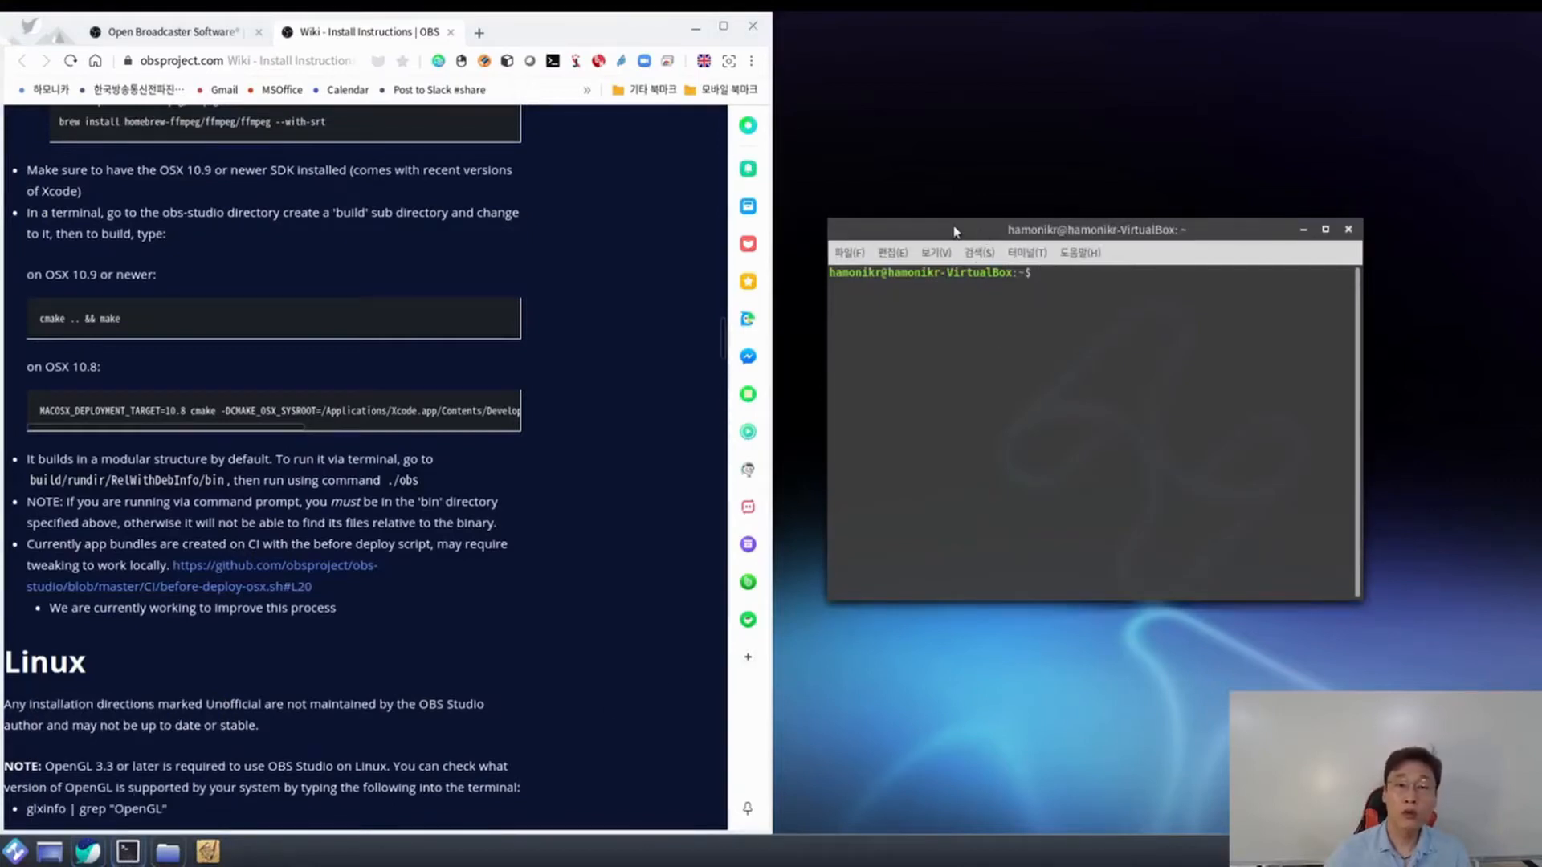
drag(956, 231, 895, 107)
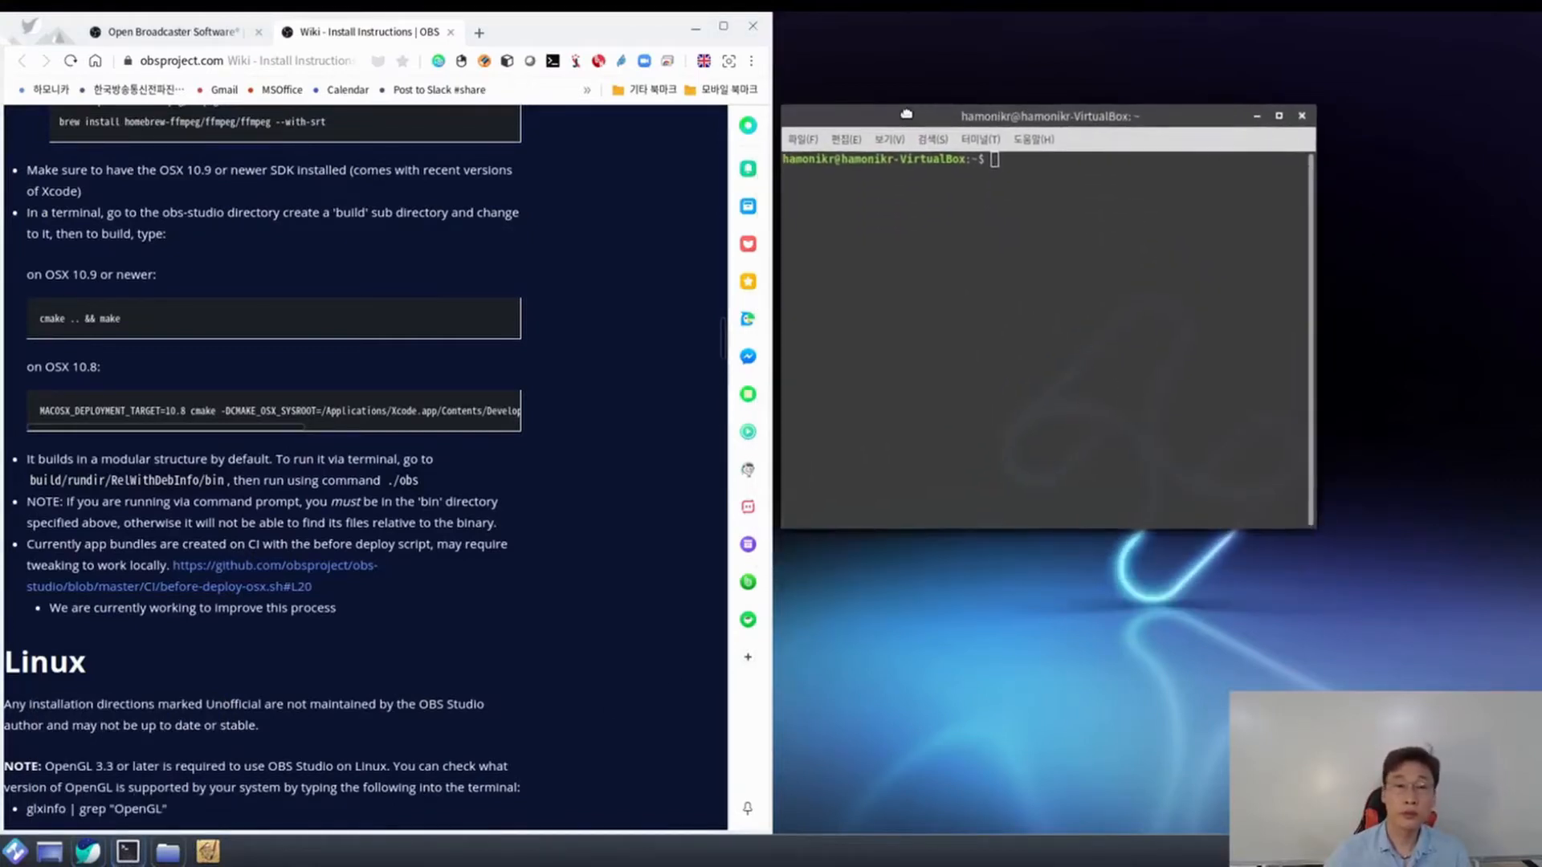
Copy "sudo apt install ffmpeg" from the Ubuntu Installation section, run it in the terminal and enter the sudo password
click(555, 575)
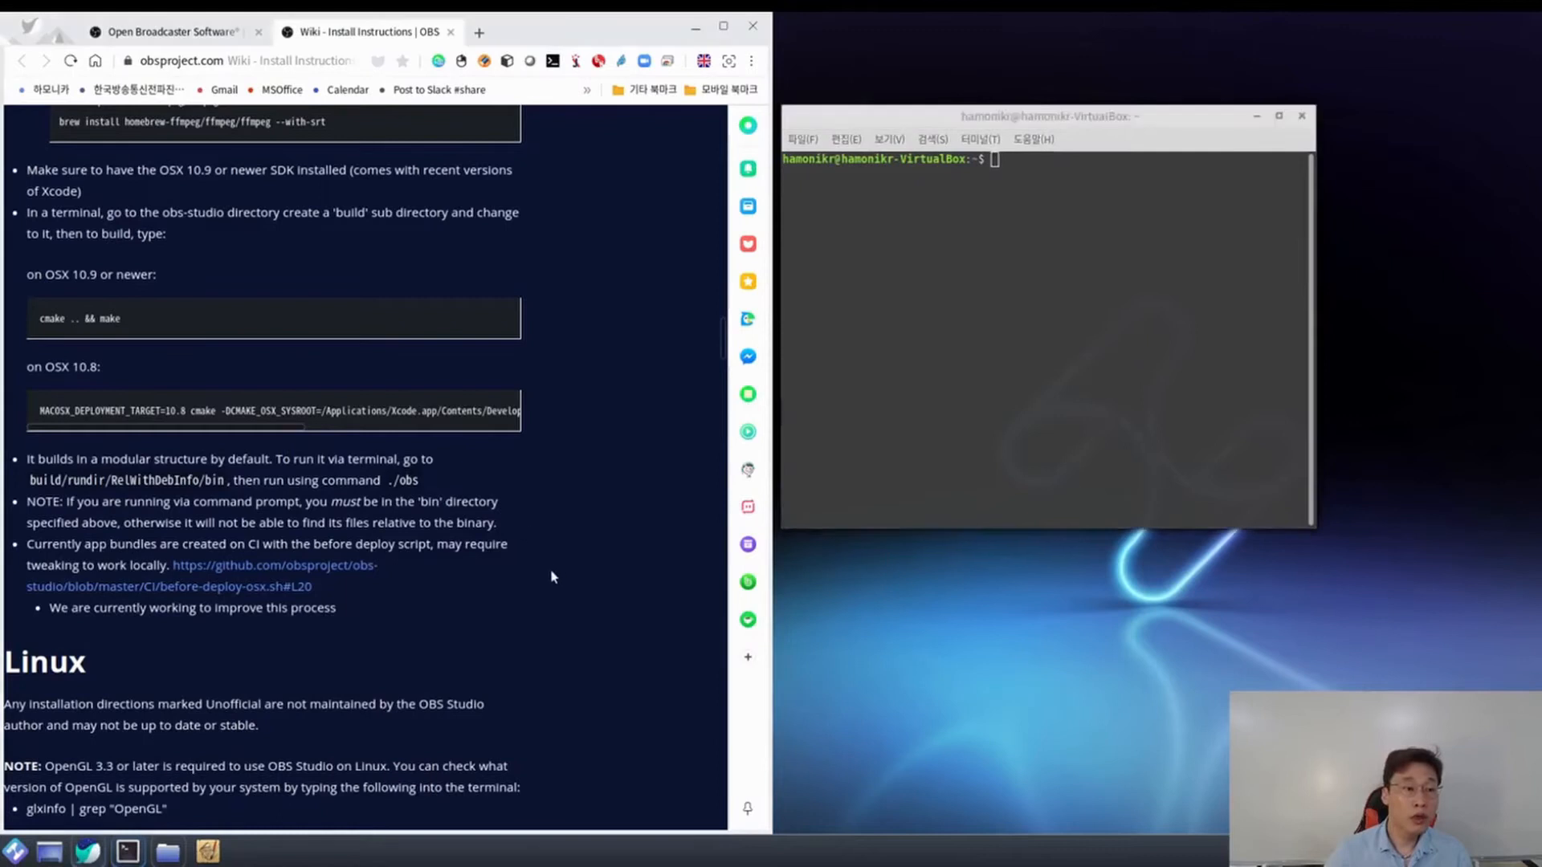
scroll(525, 611, down, 6)
scroll(518, 610, down, 1)
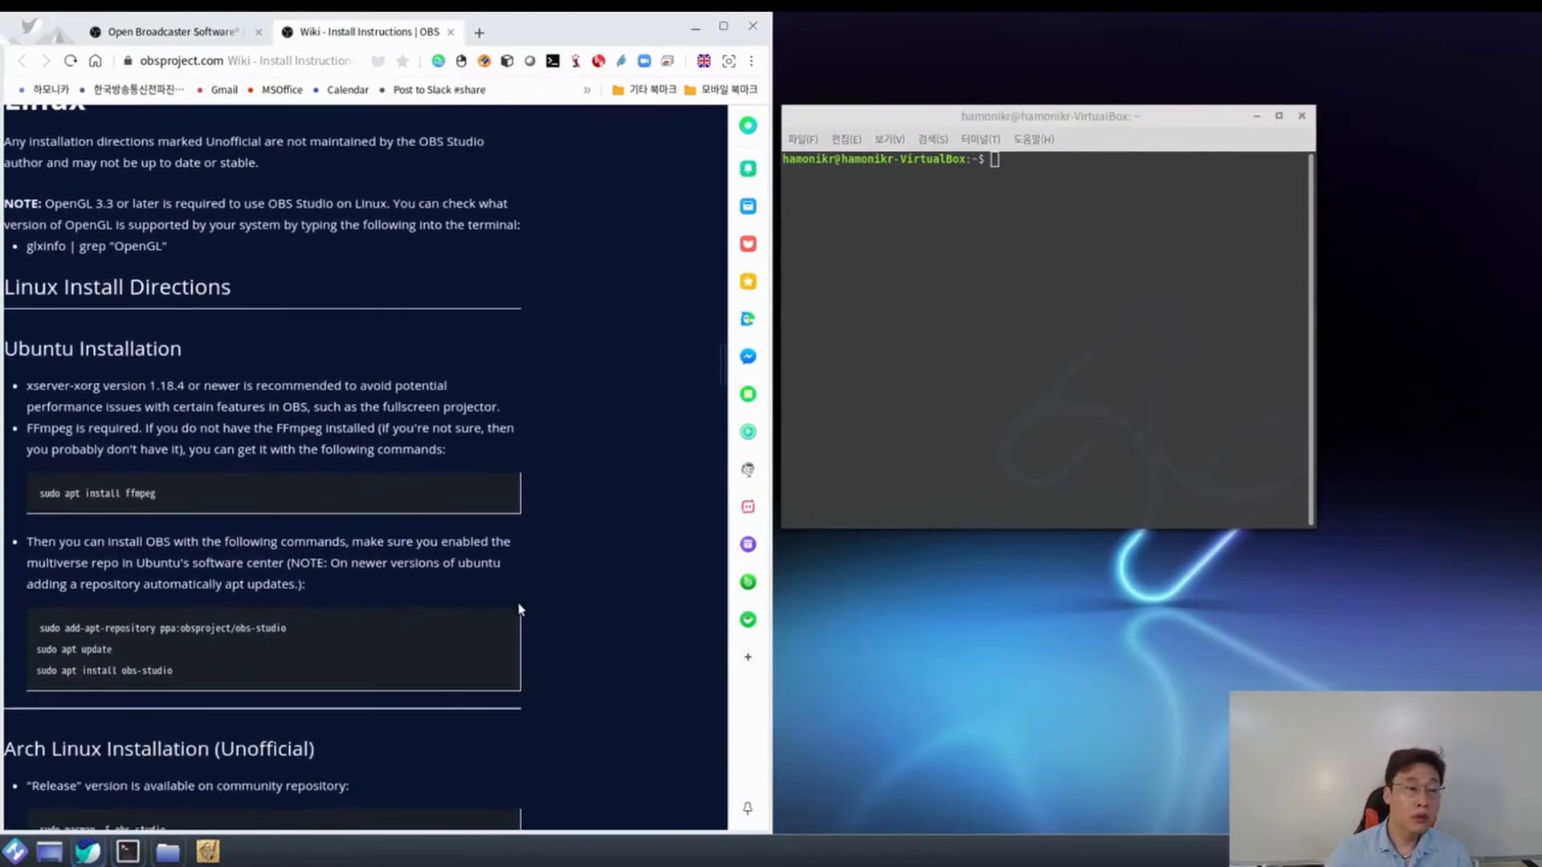
drag(164, 500, 38, 498)
key(ctrl+c)
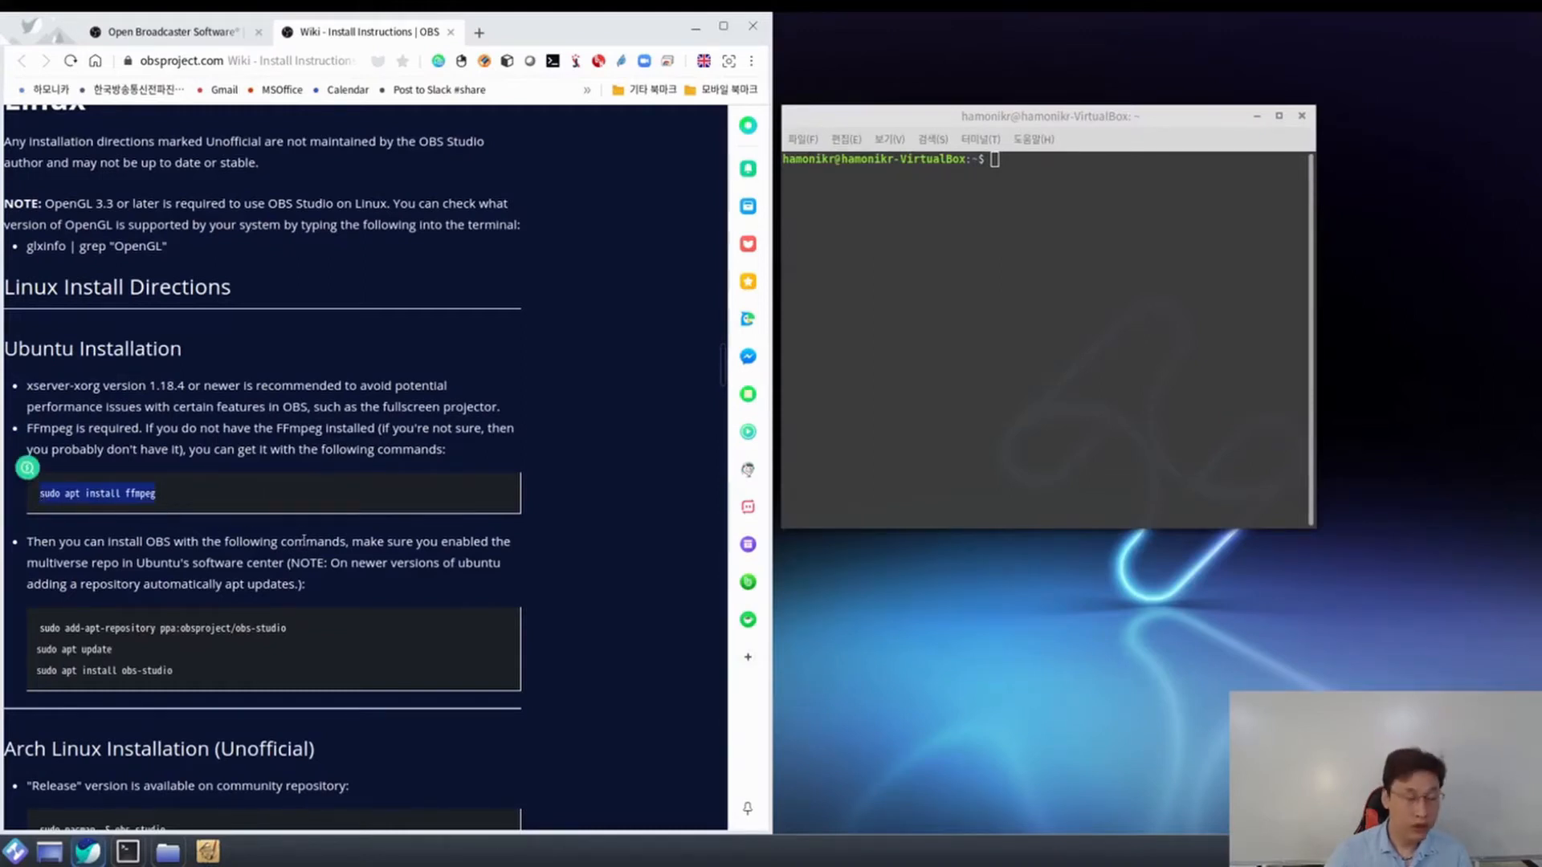
click(1078, 396)
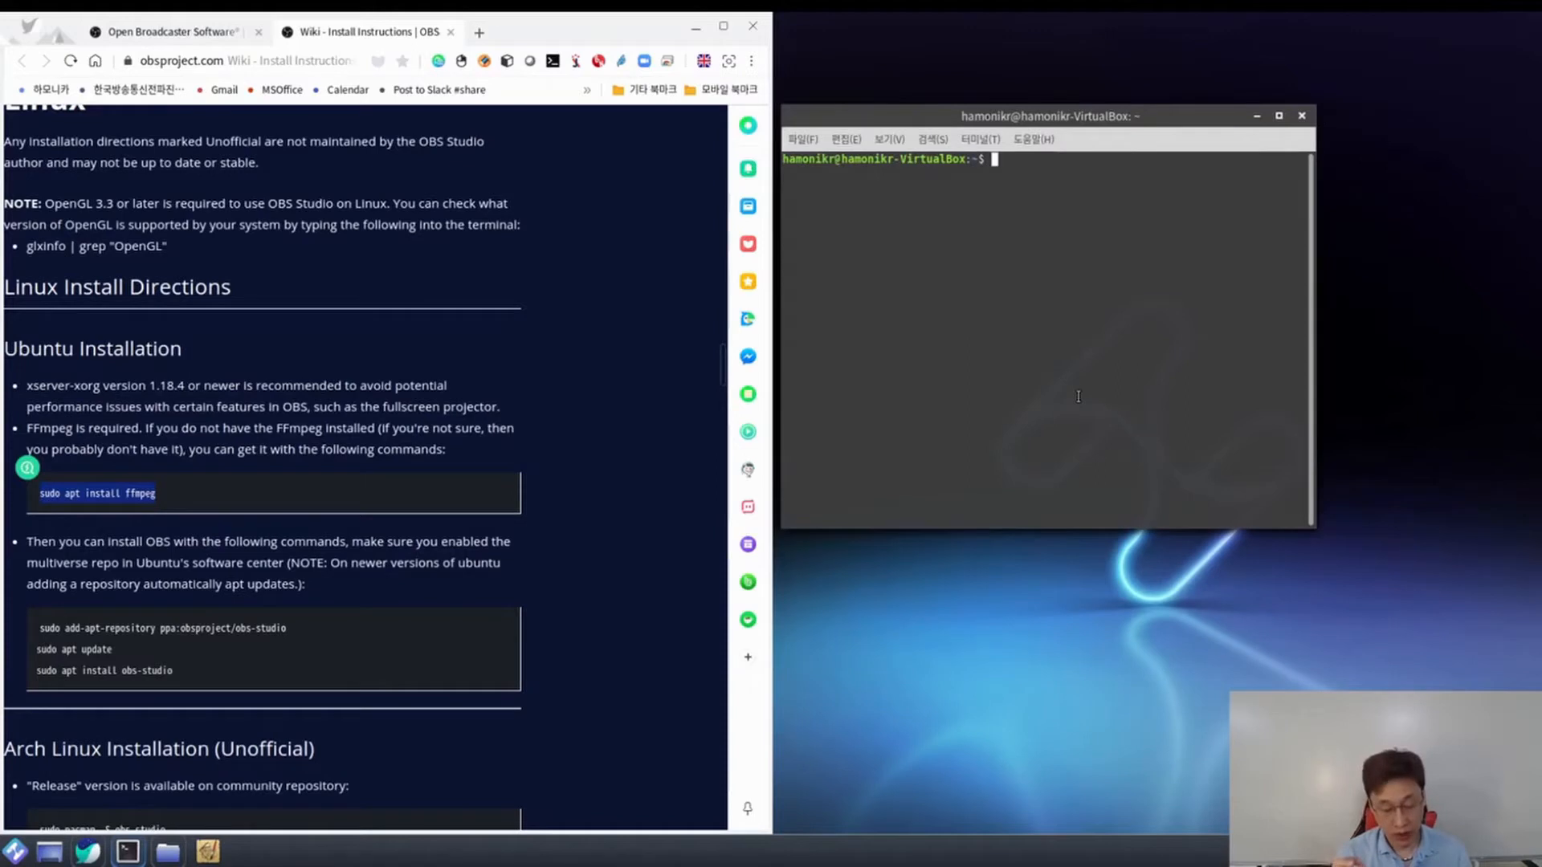
key(ctrl+shift+v)
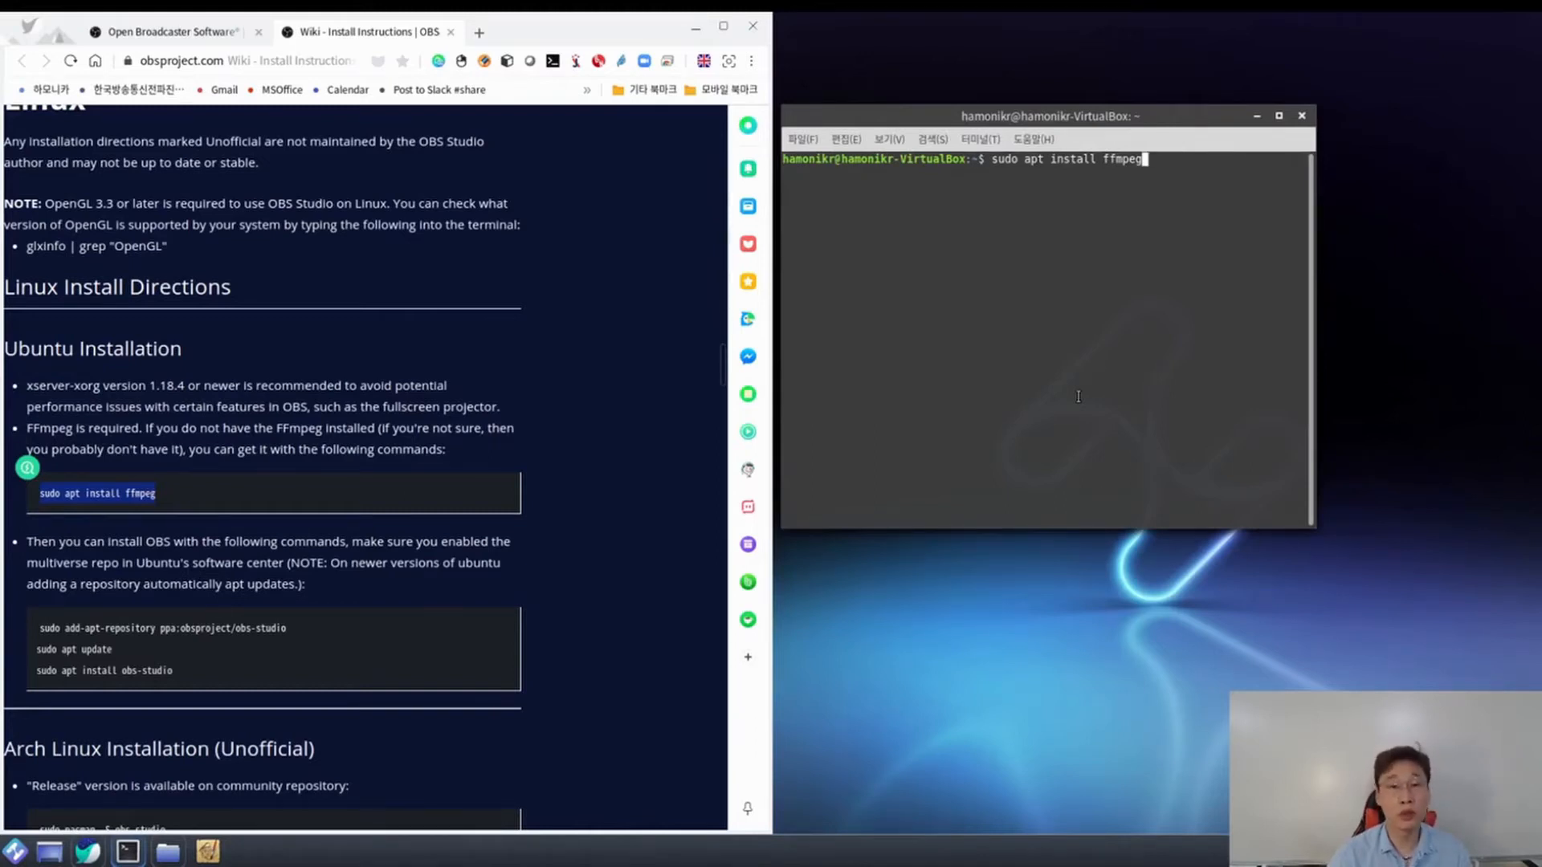
key(Return)
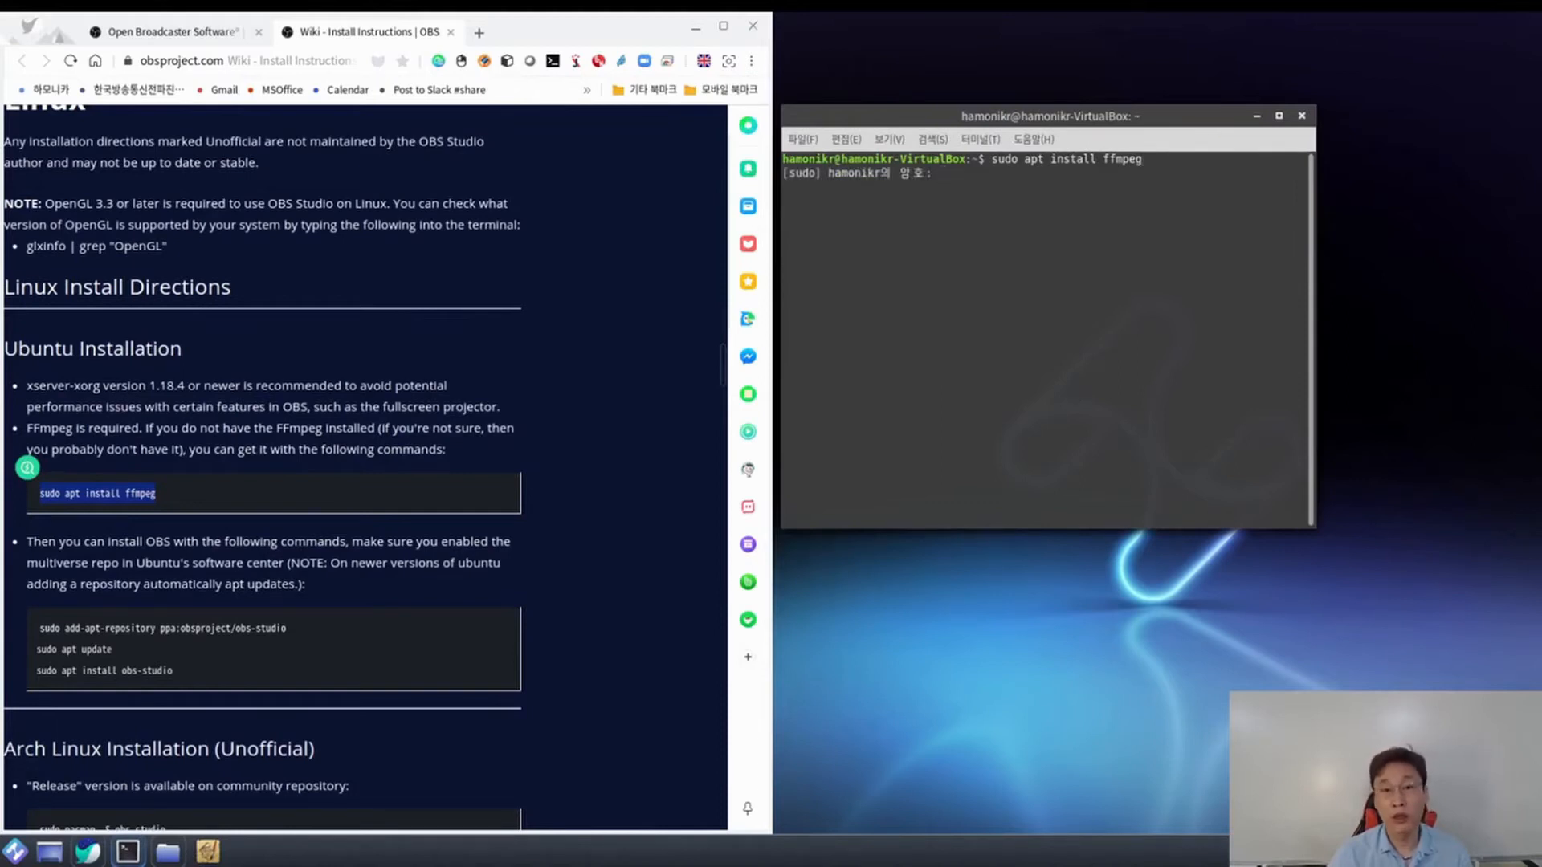
text(**)
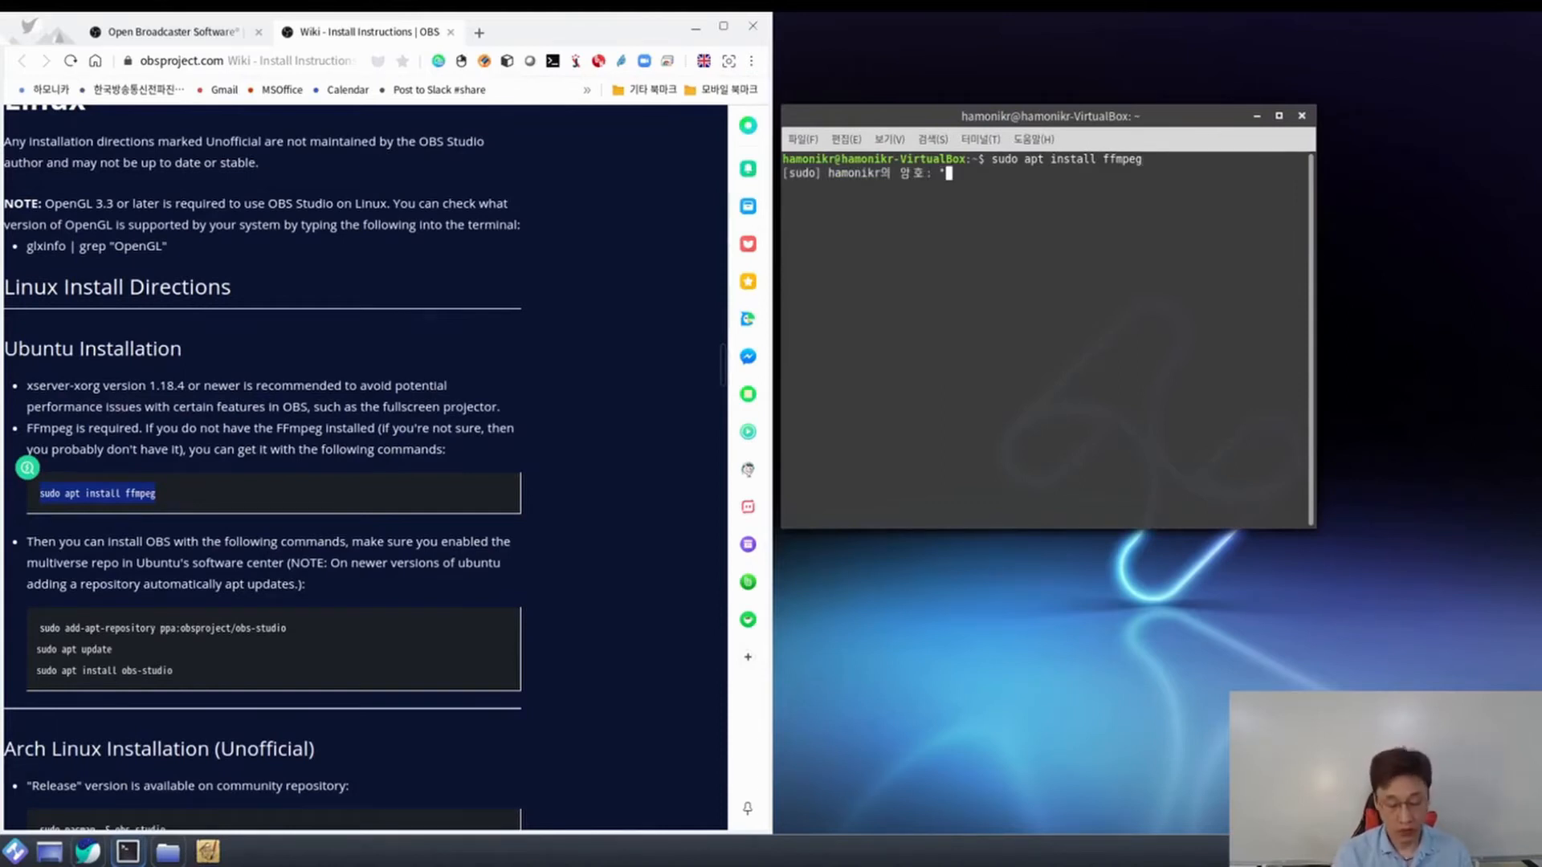
text(******)
key(Return)
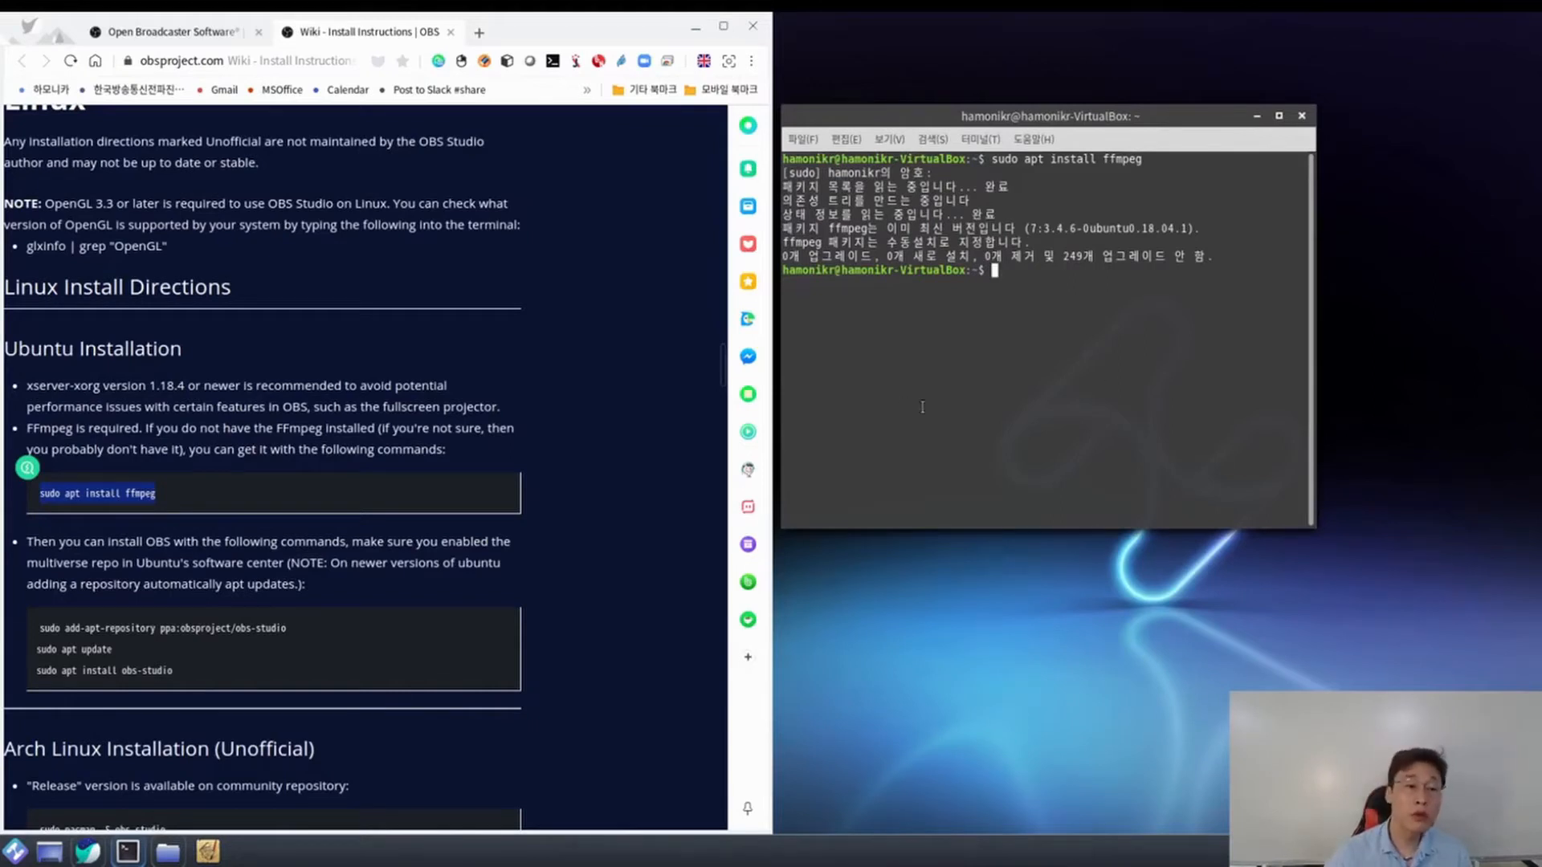
Copy "sudo add-apt-repository ppa:obsproject/obs-studio" from the instructions, run it in the terminal and accept adding the repository
click(589, 619)
scroll(585, 620, down, 1)
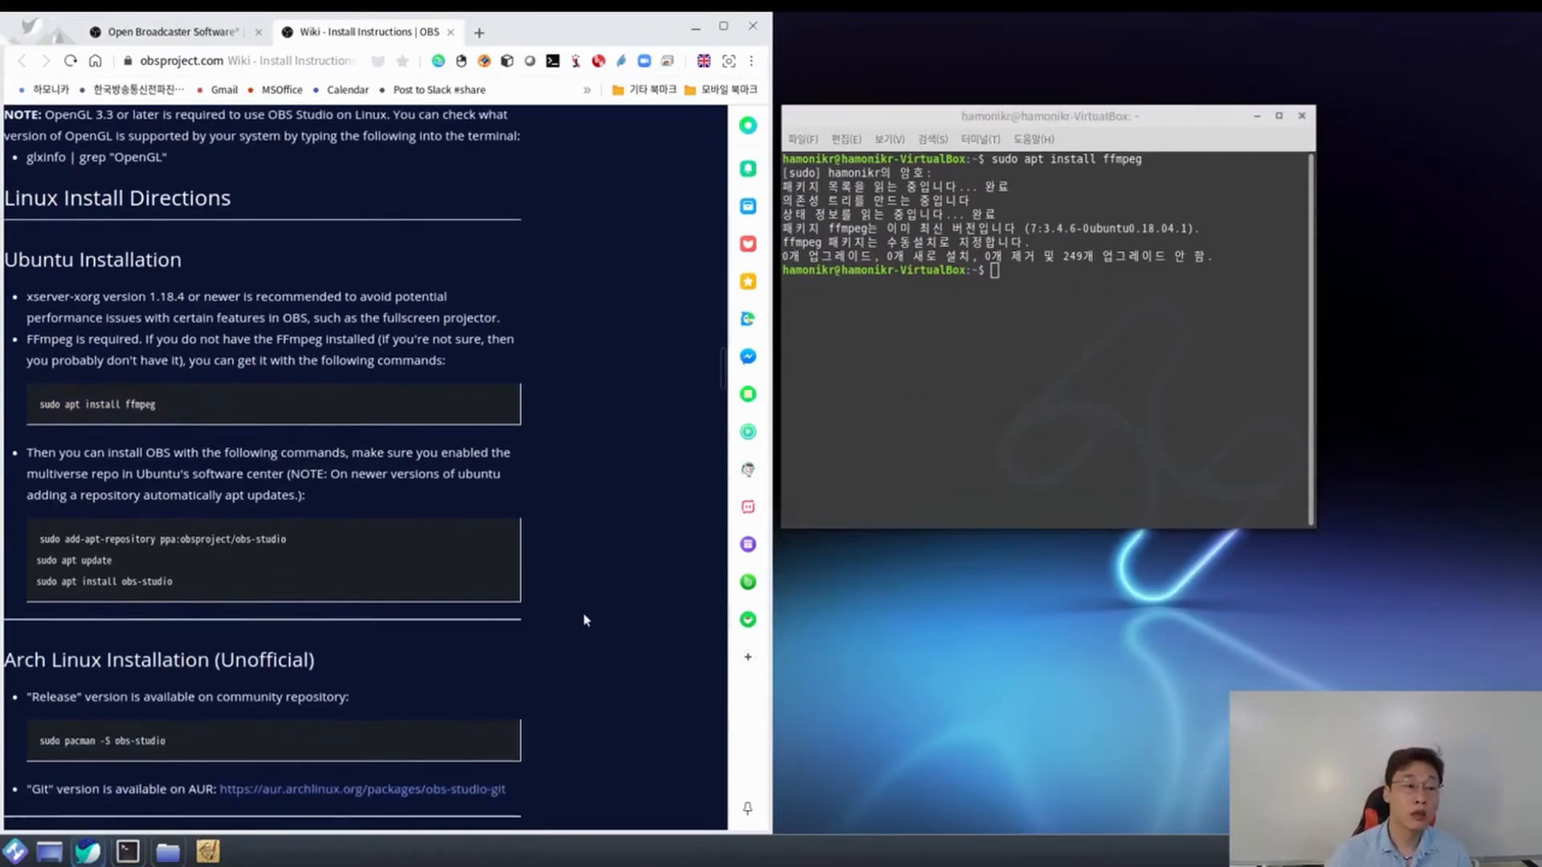
scroll(585, 619, down, 1)
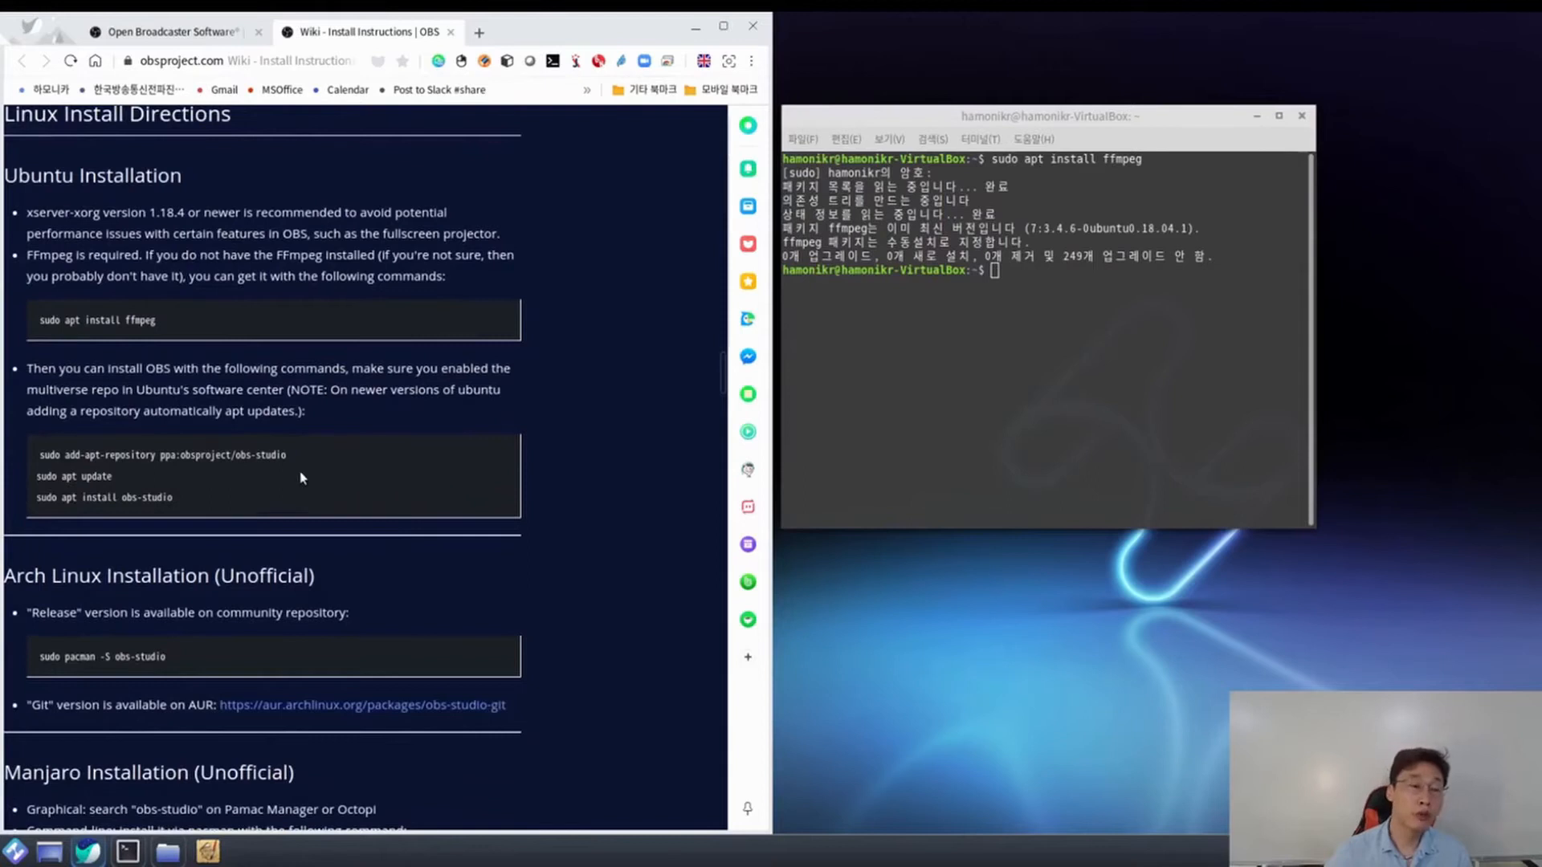
drag(251, 456, 40, 460)
key(ctrl+c)
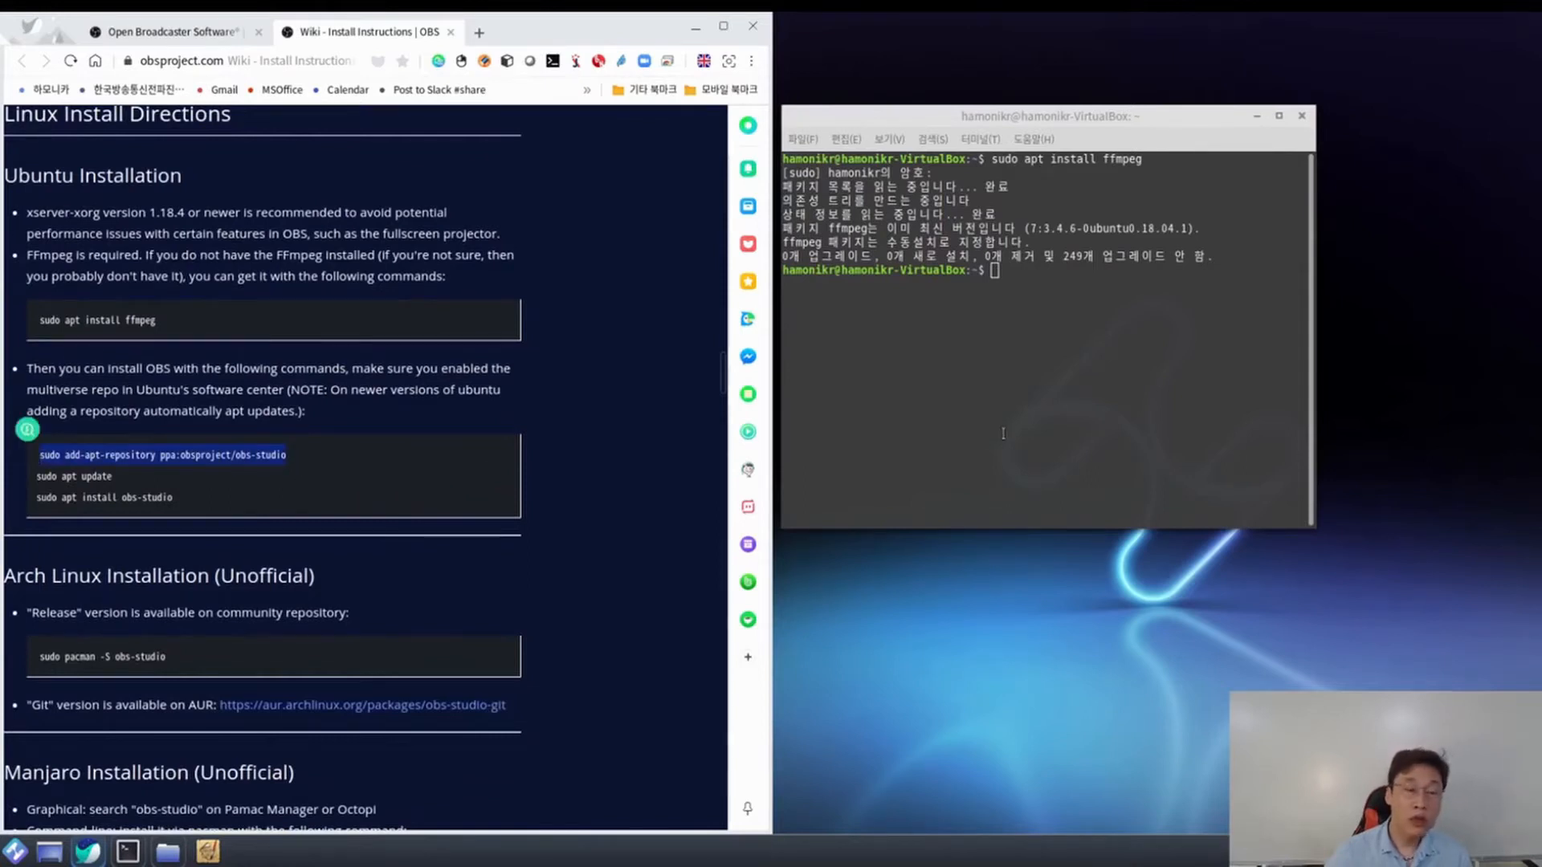
click(1069, 437)
key(ctrl+shift+v)
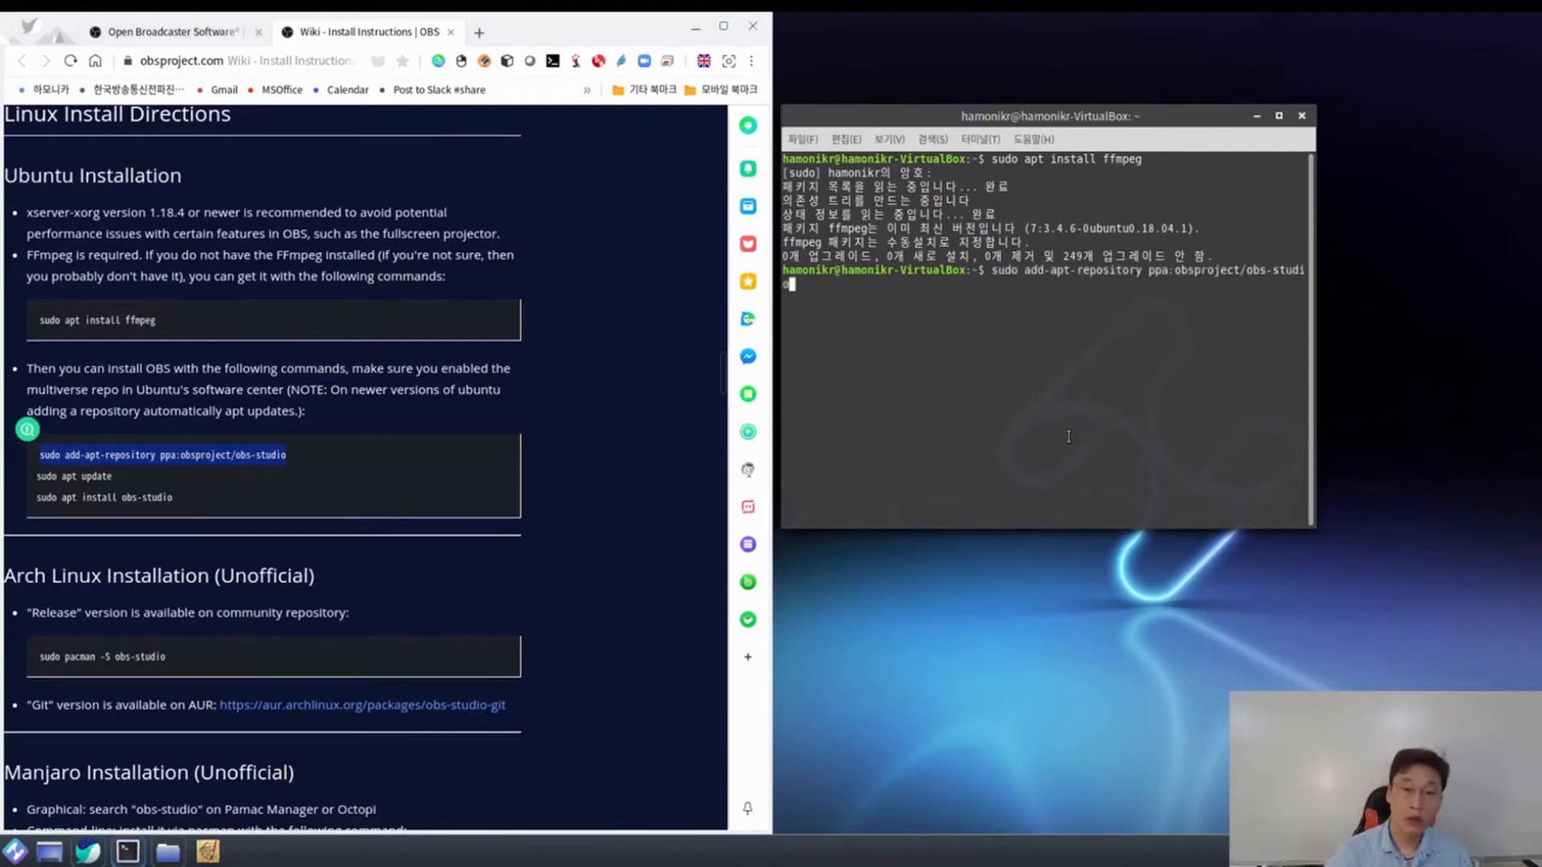
key(Return)
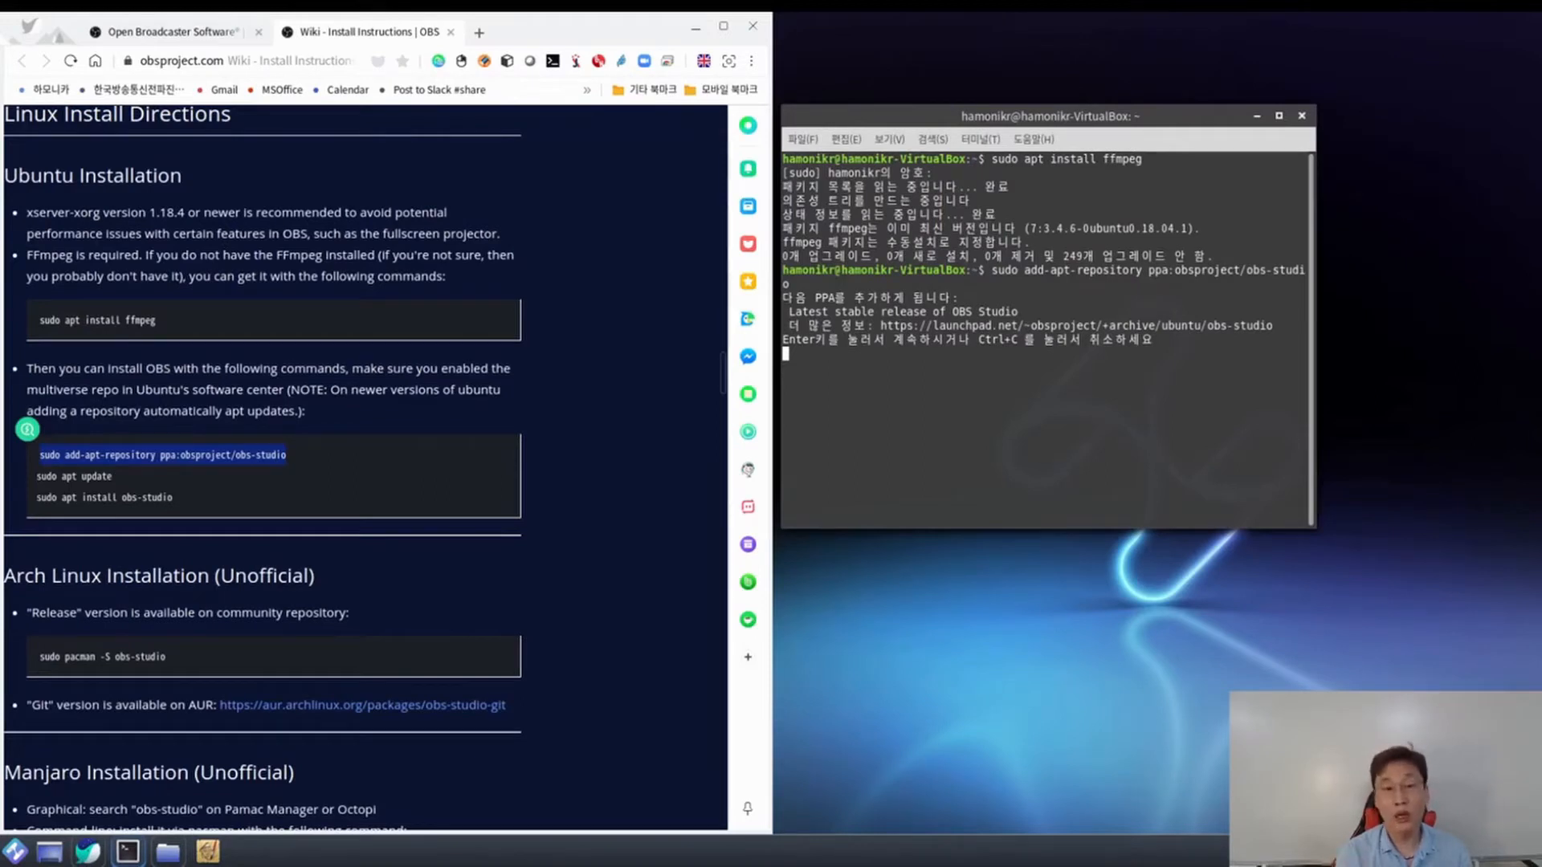
key(Return)
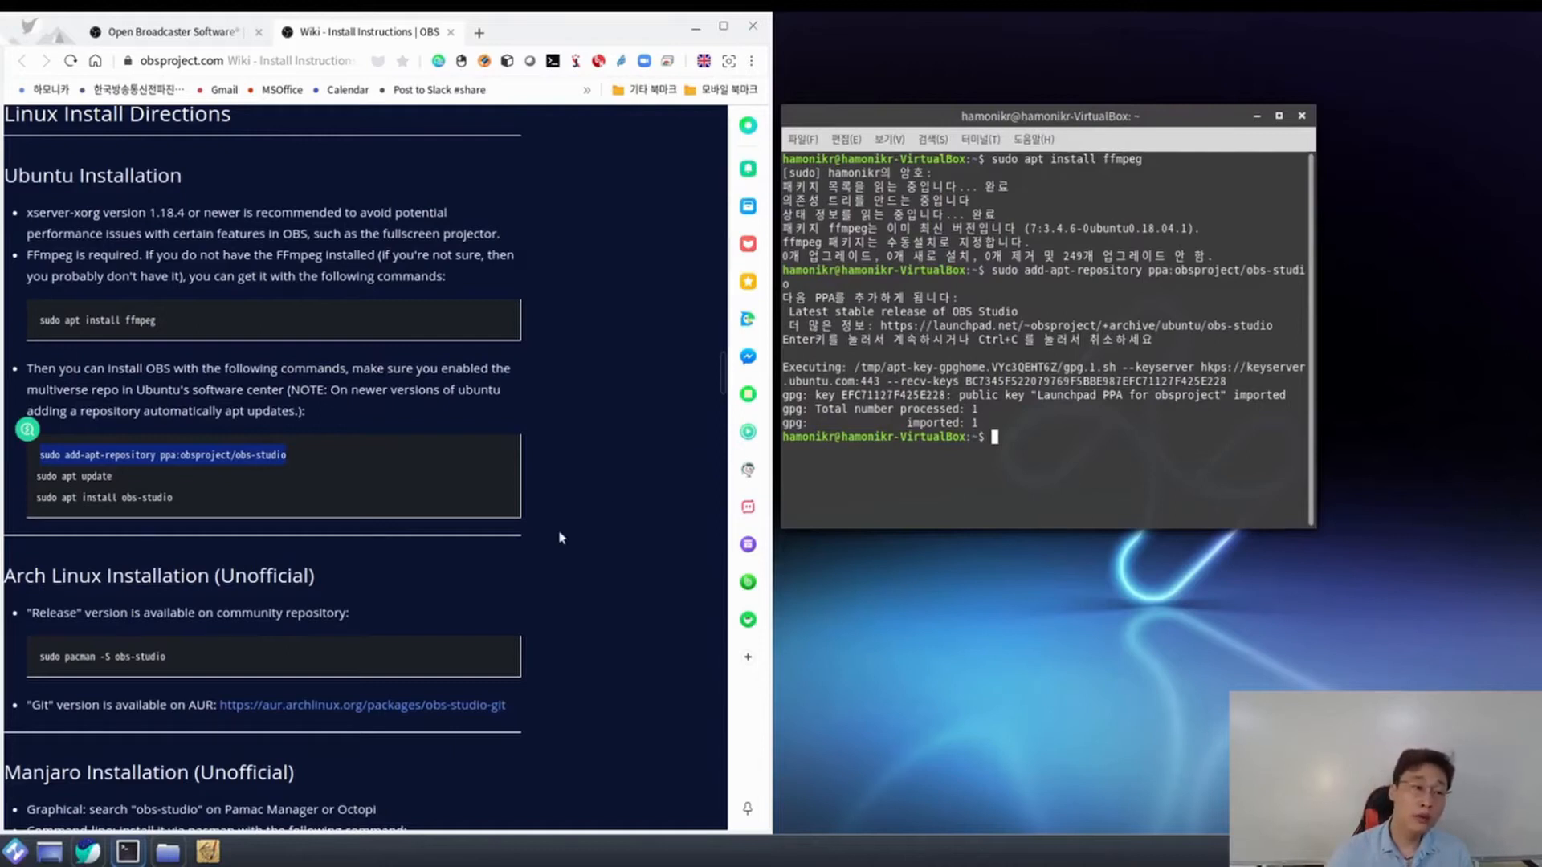
Copy "sudo apt update" from the Ubuntu instructions and run it in the terminal
double_click(121, 478)
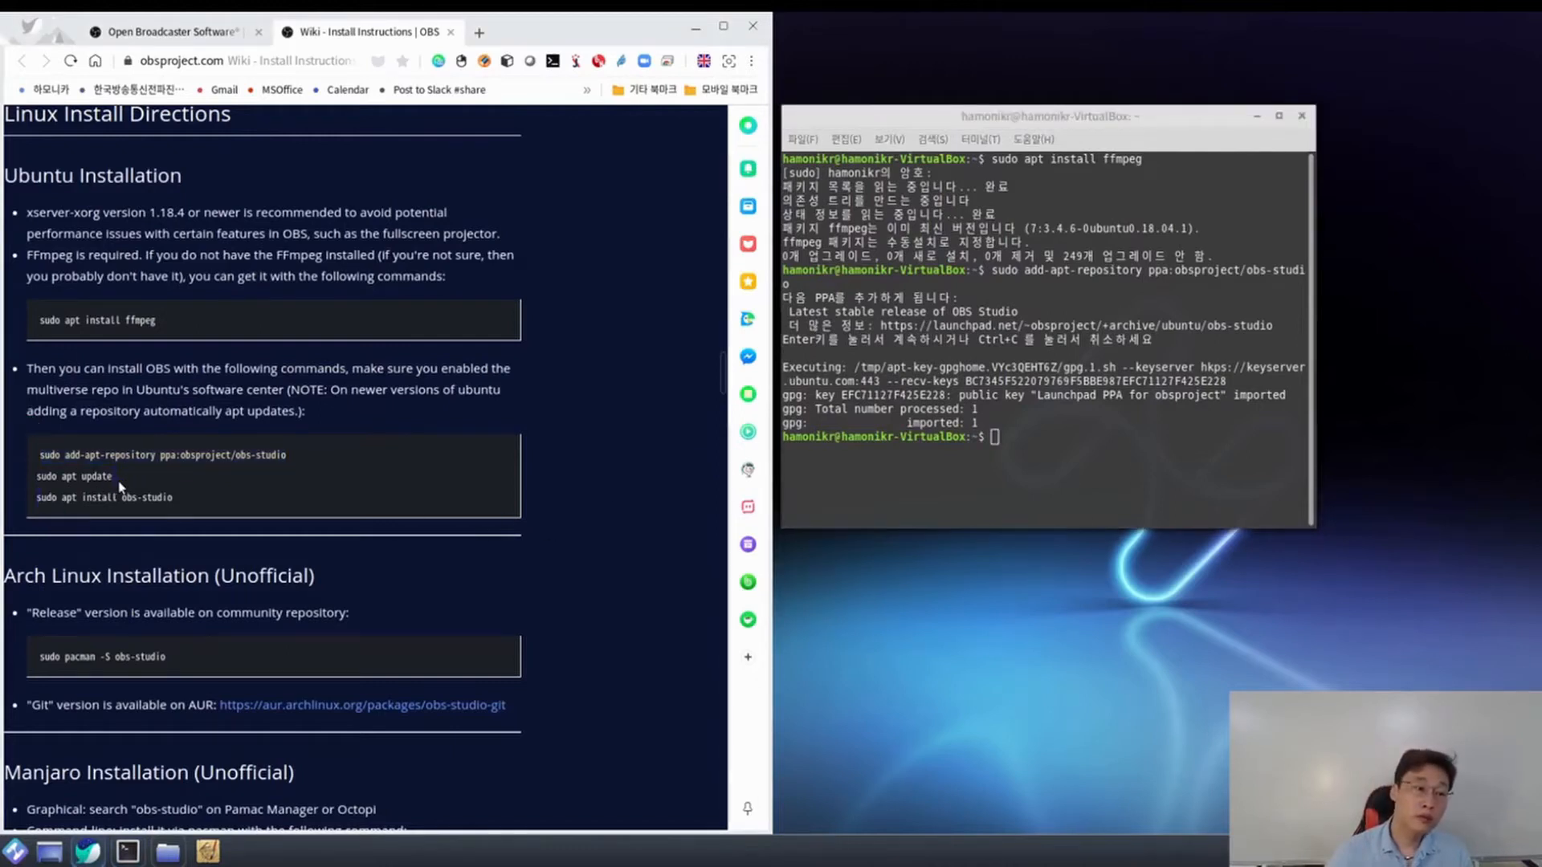
drag(129, 482, 32, 486)
double_click(48, 478)
drag(114, 478, 34, 478)
key(super+c)
click(1119, 464)
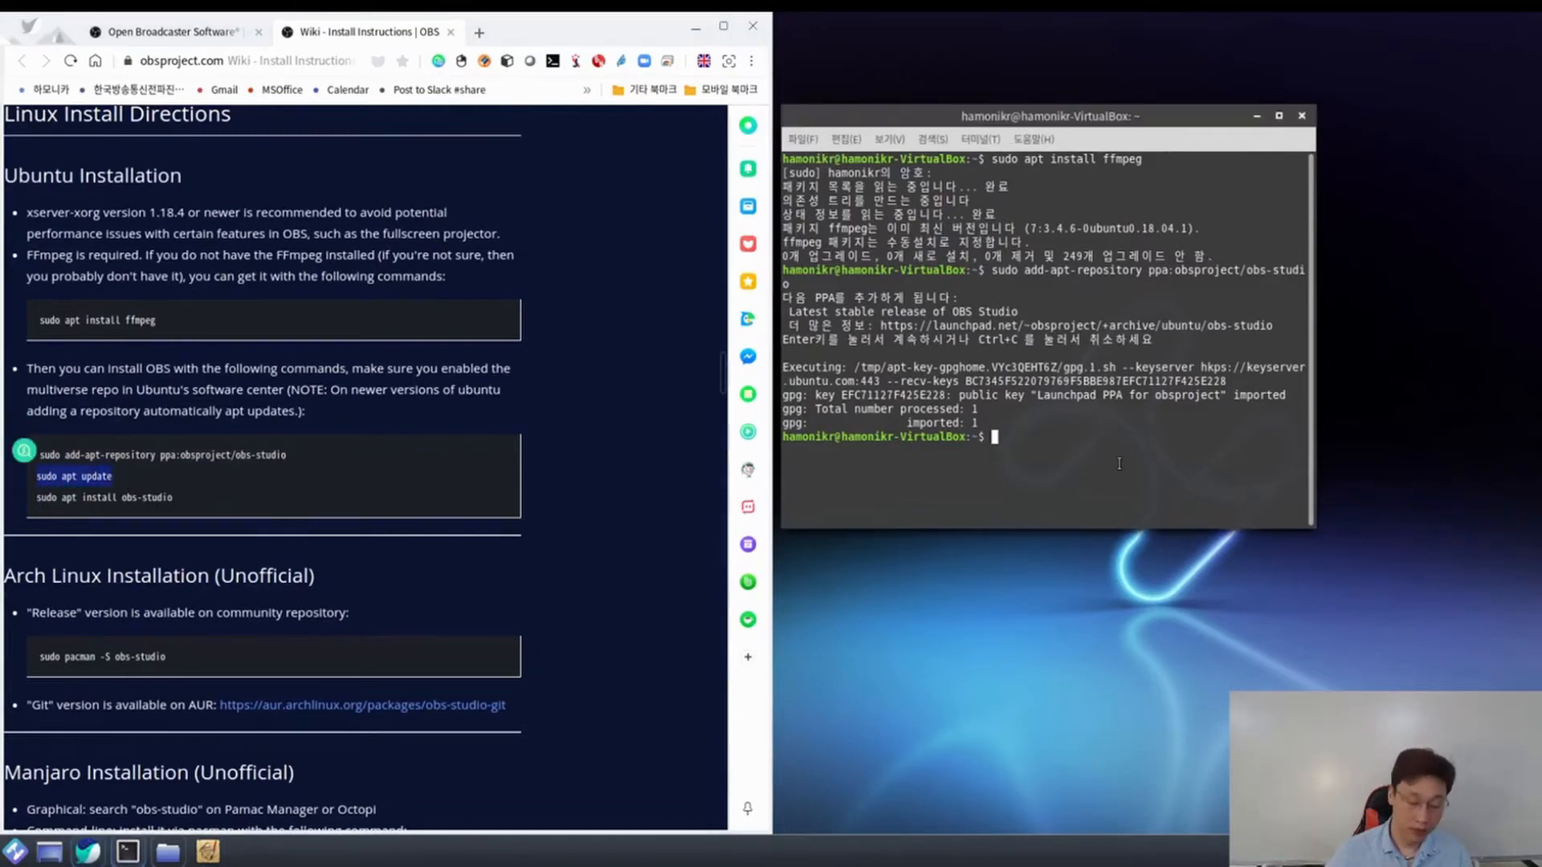
middle_click(1119, 463)
key(Return)
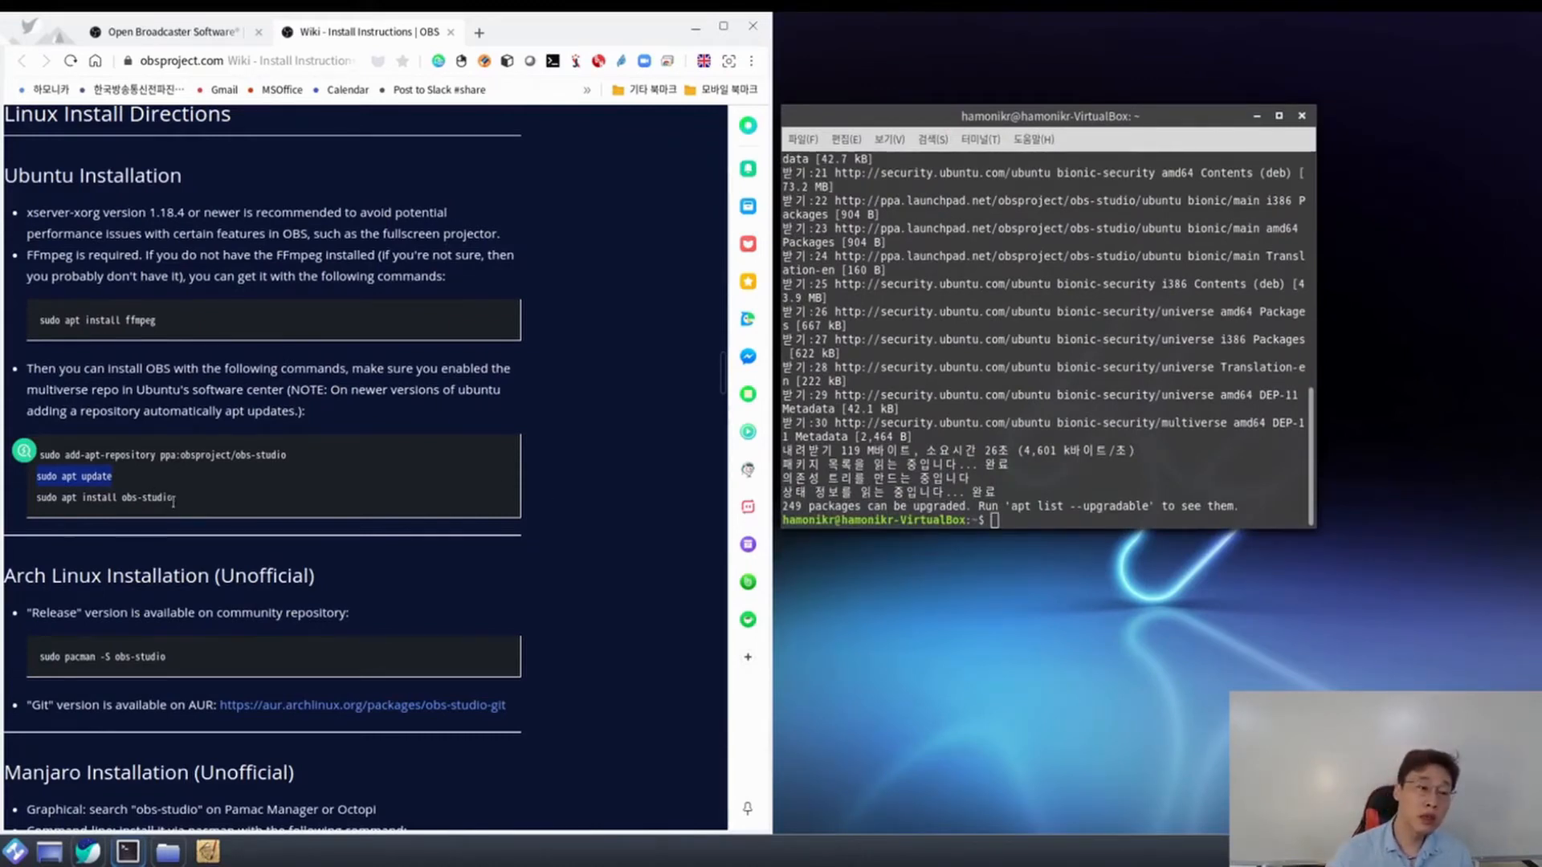
Copy "sudo apt install obs-studio" from the instructions, run it in the terminal and confirm the installation with y
drag(175, 501, 37, 503)
key(ctrl+c)
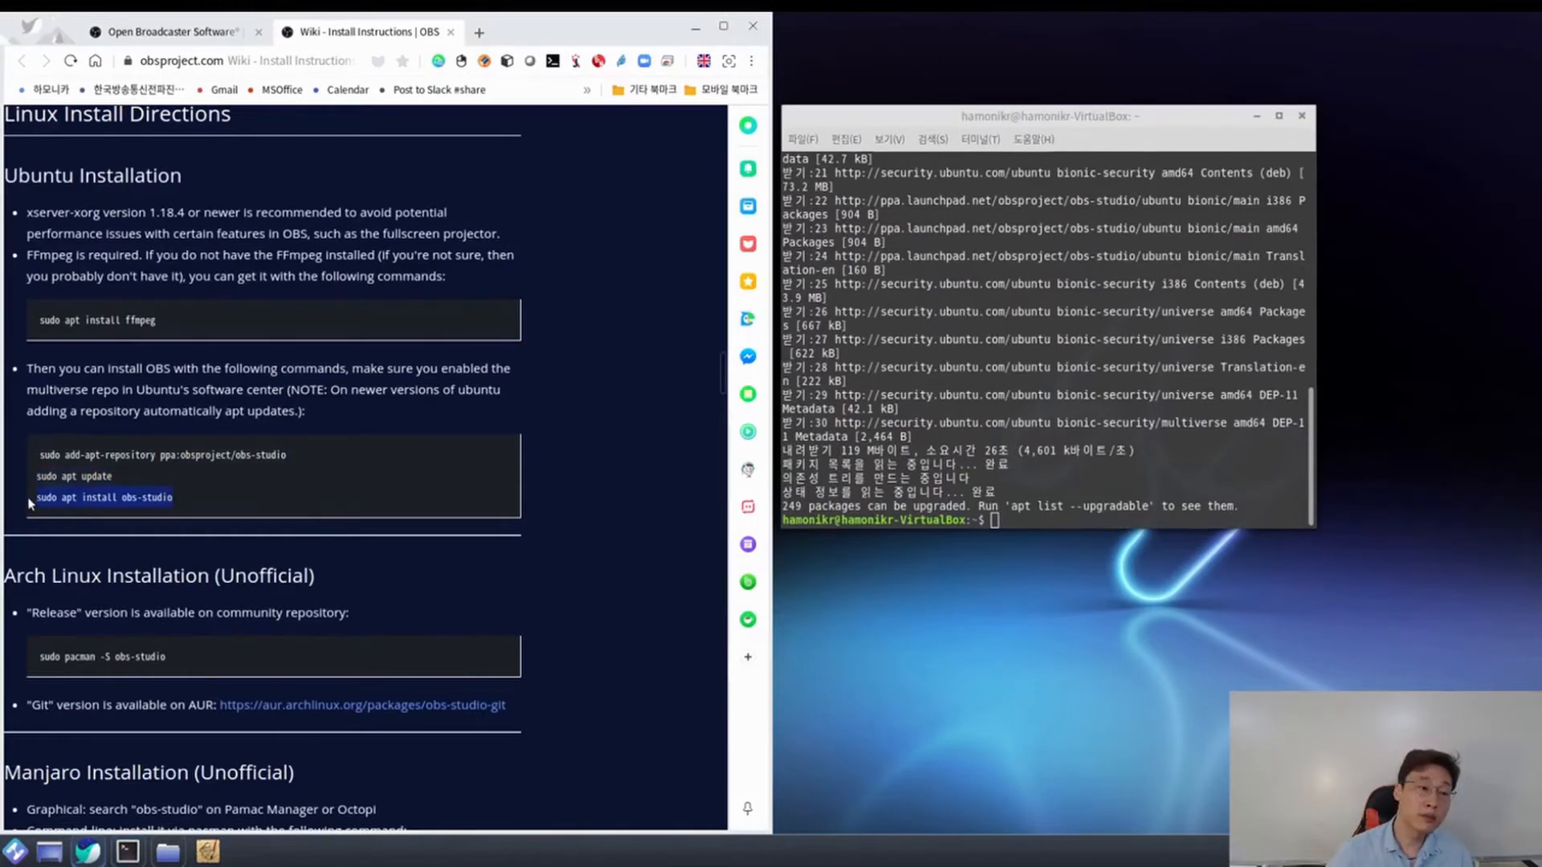
click(1204, 478)
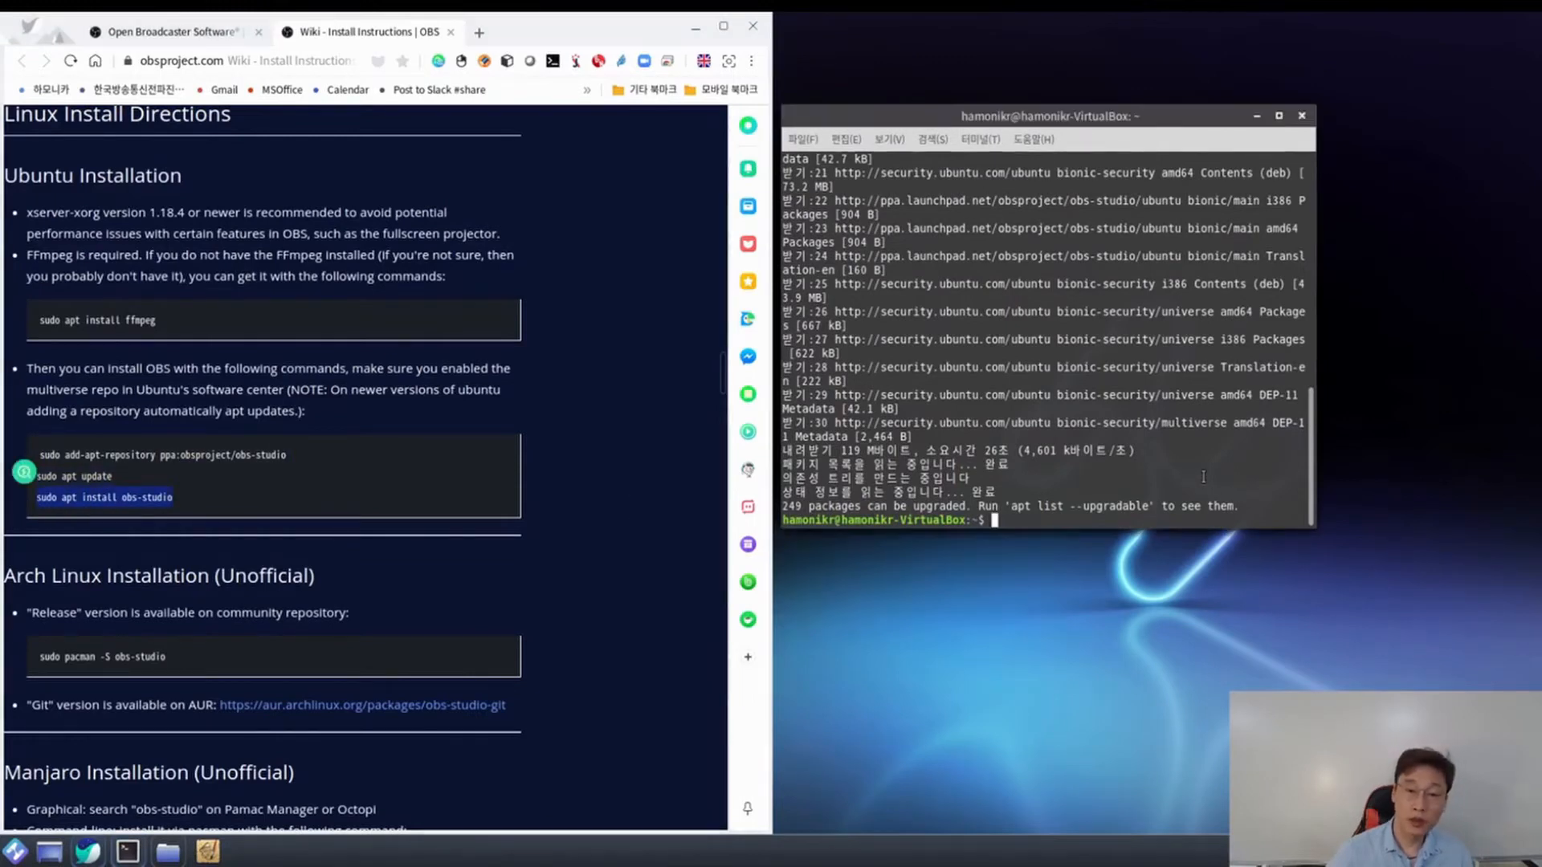
key(ctrl+shift+v)
key(Return)
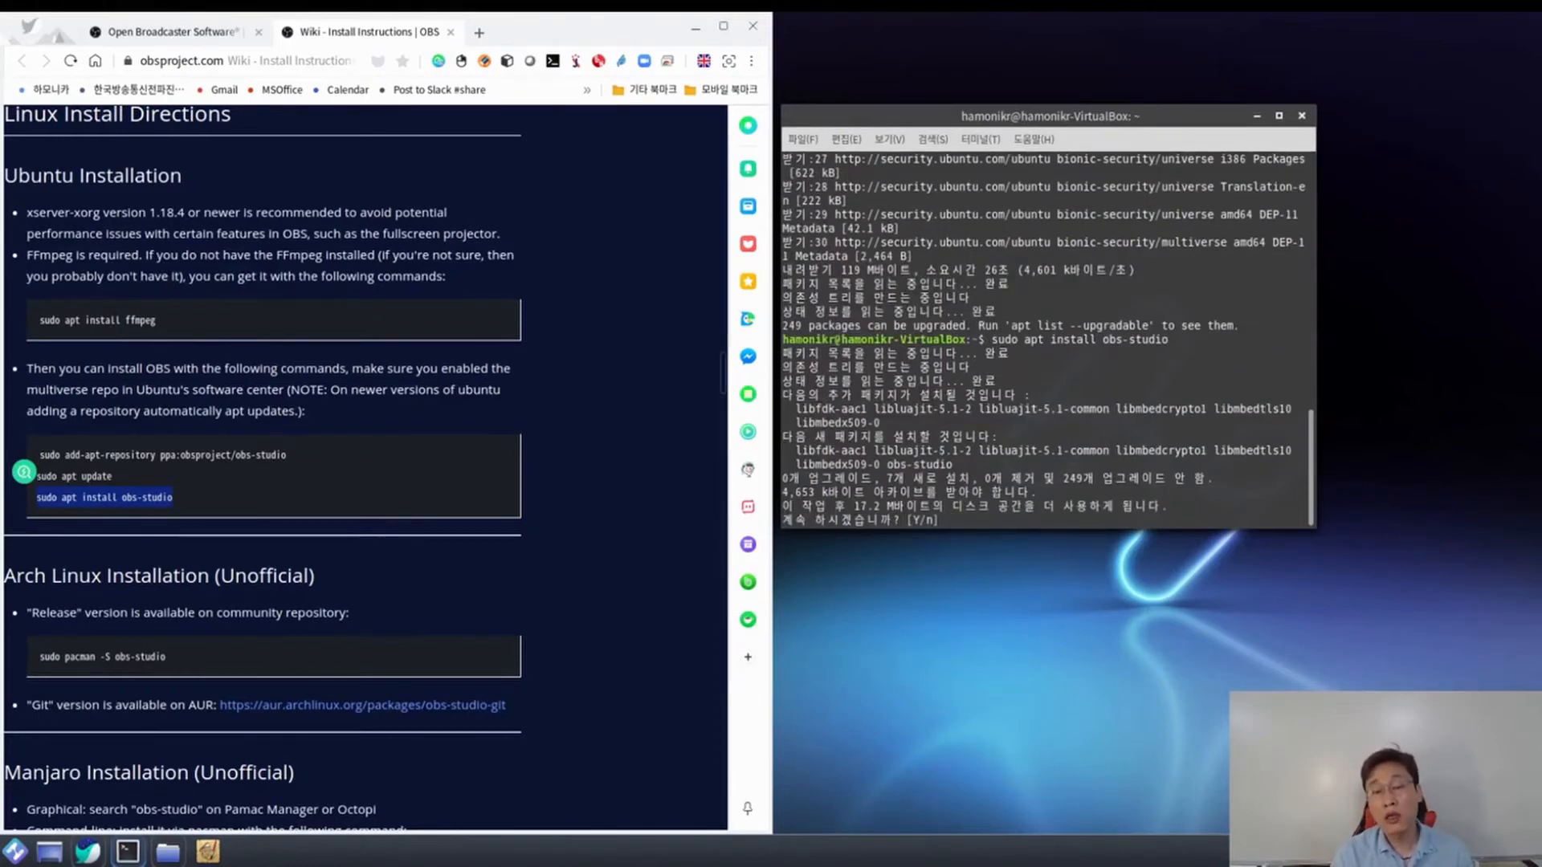
text(y)
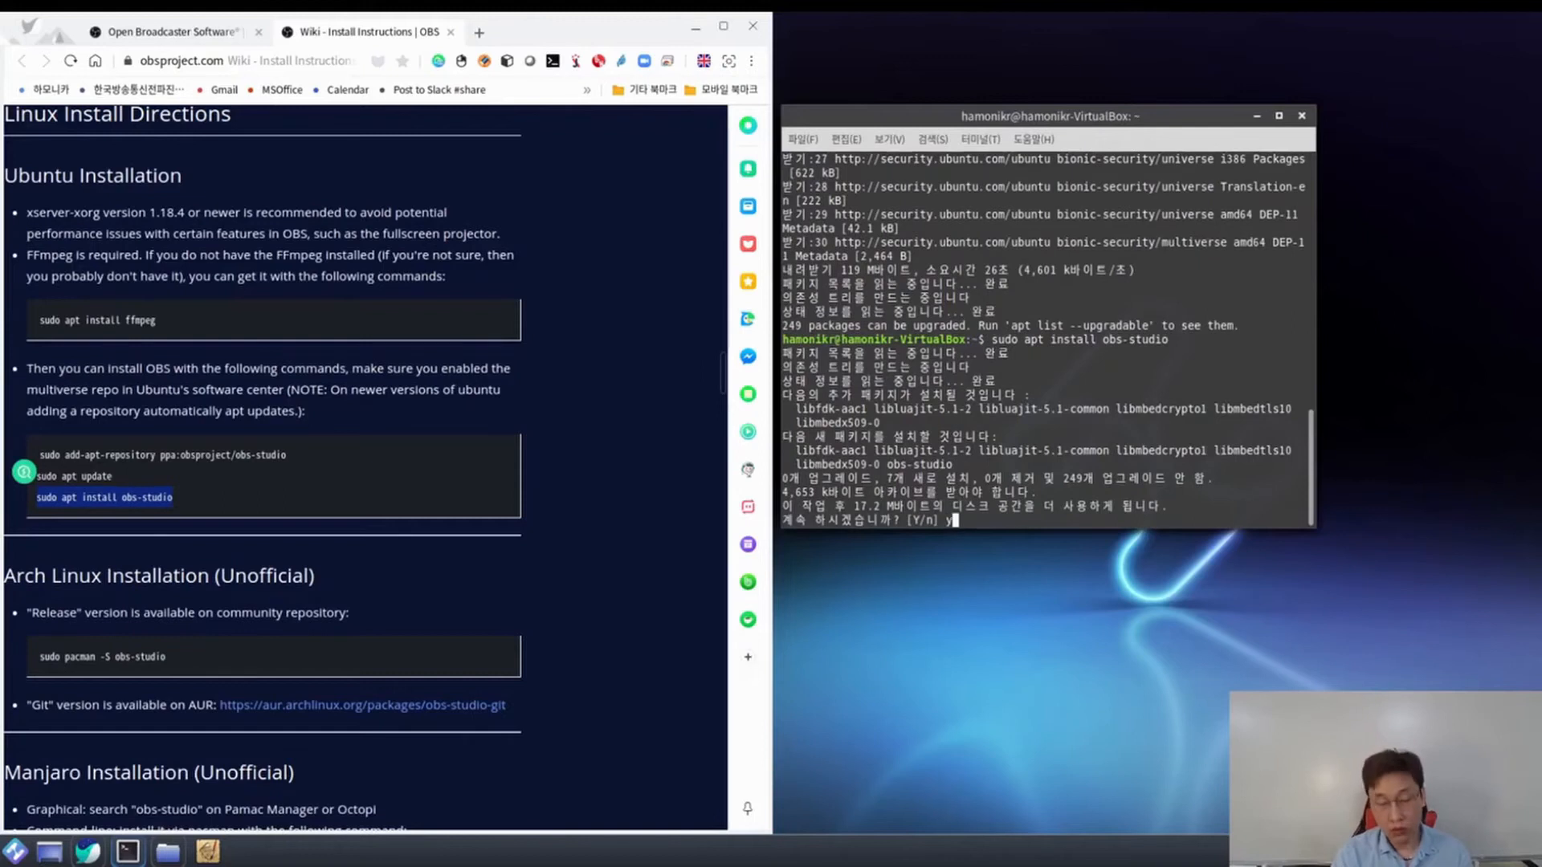
key(Return)
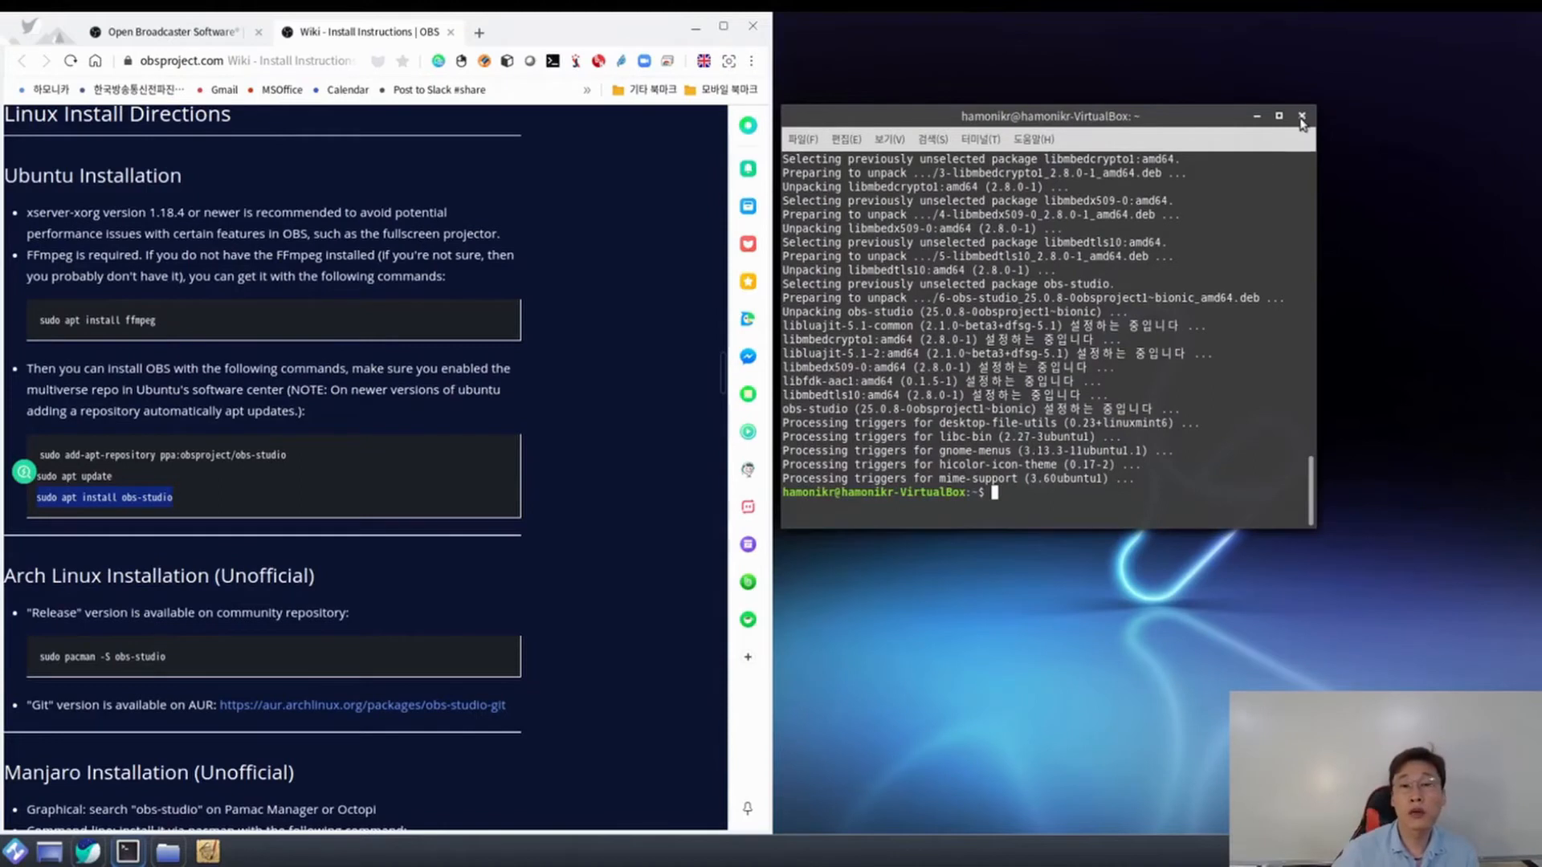
Close the terminal and browser windows, and try launching OBS Studio from the installed music and video applications (음악과 비디오)
click(1302, 117)
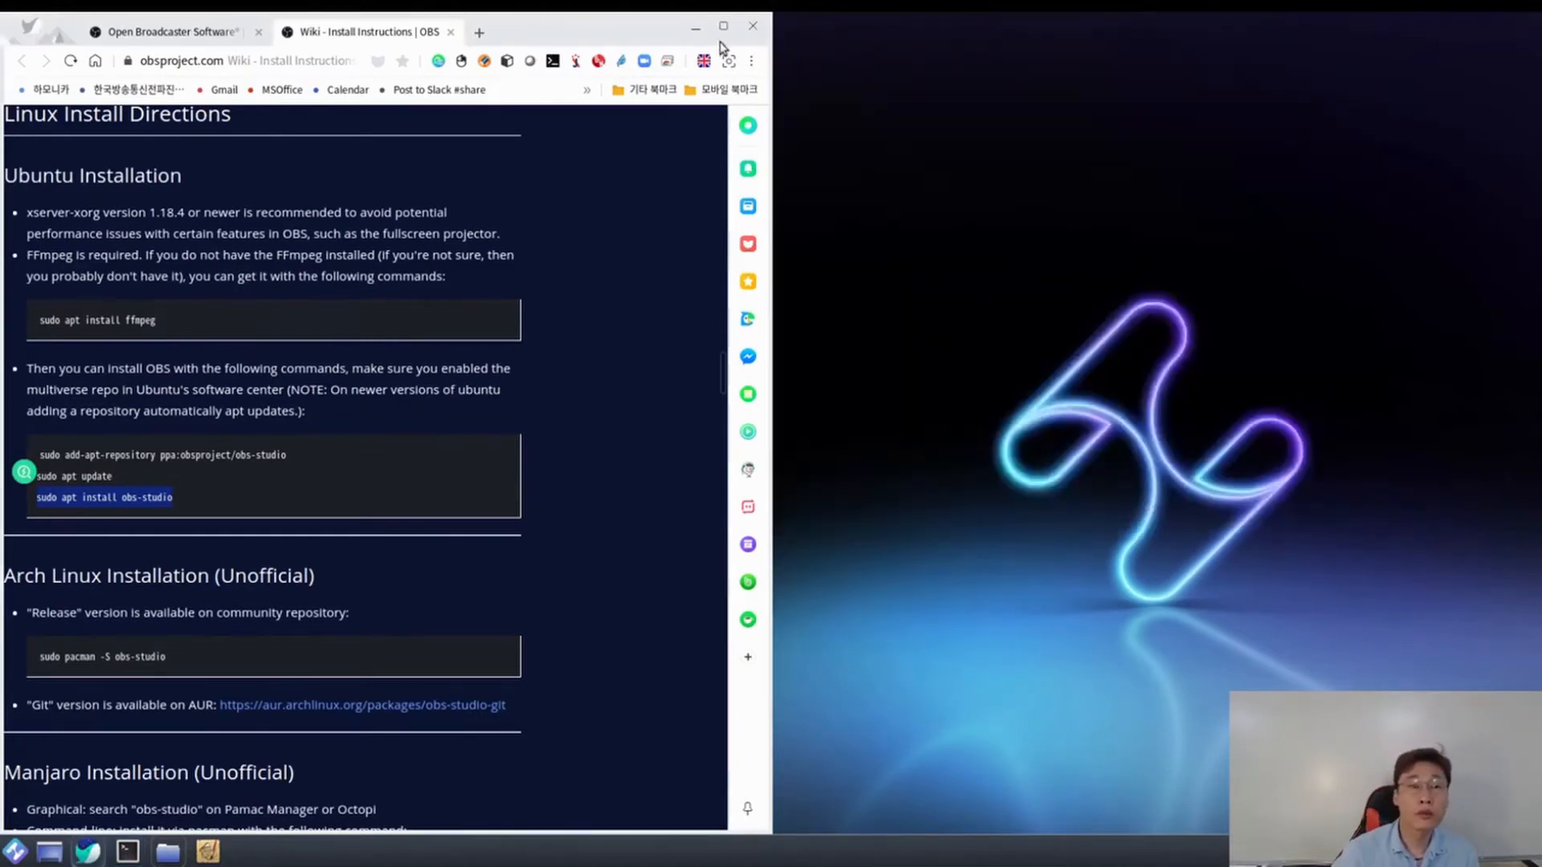
click(753, 29)
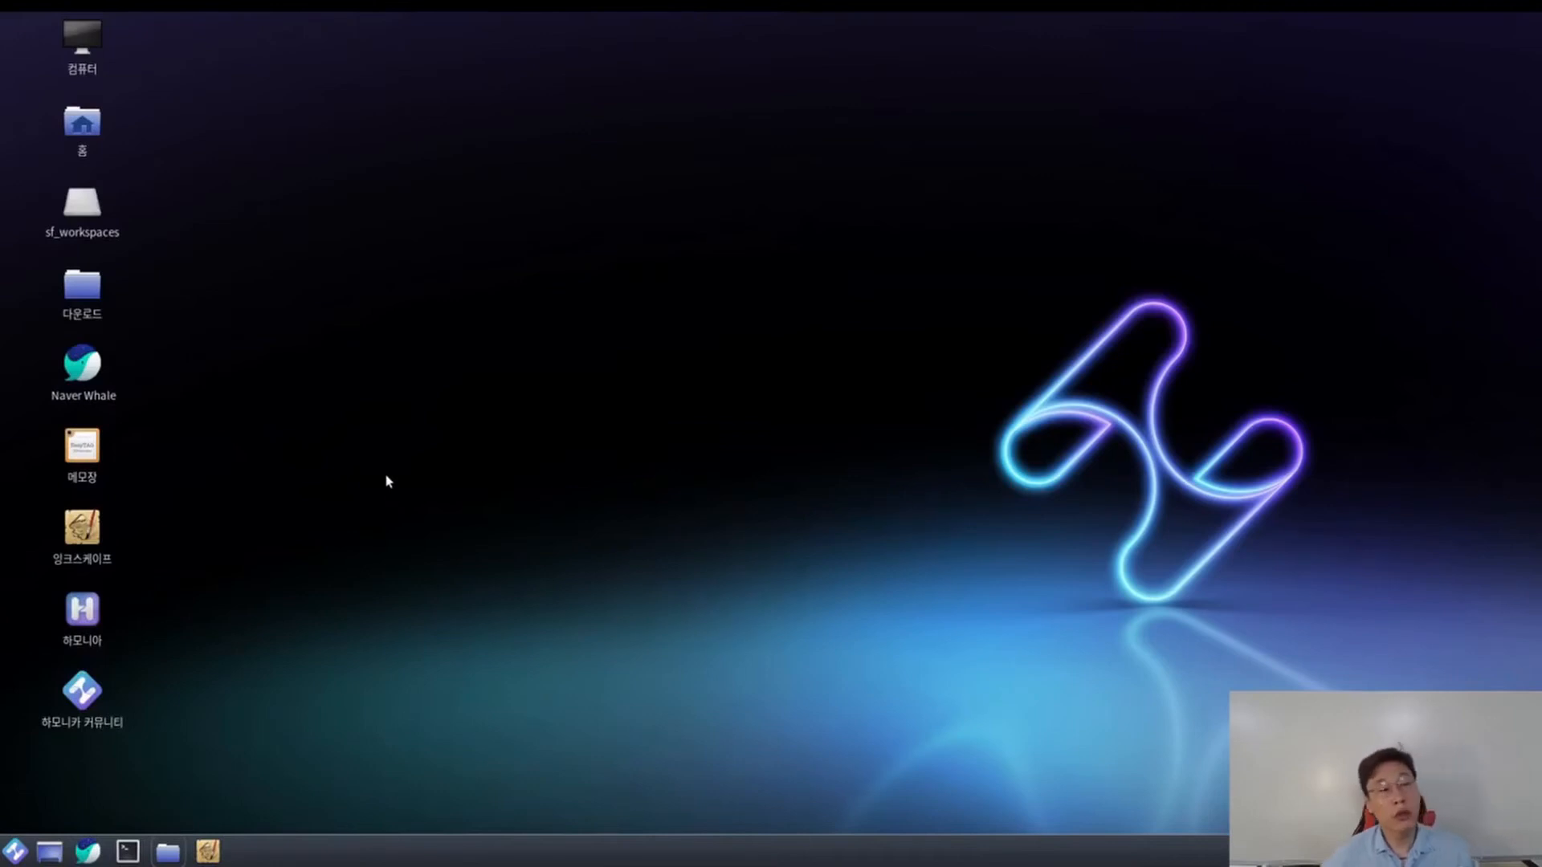
click(15, 851)
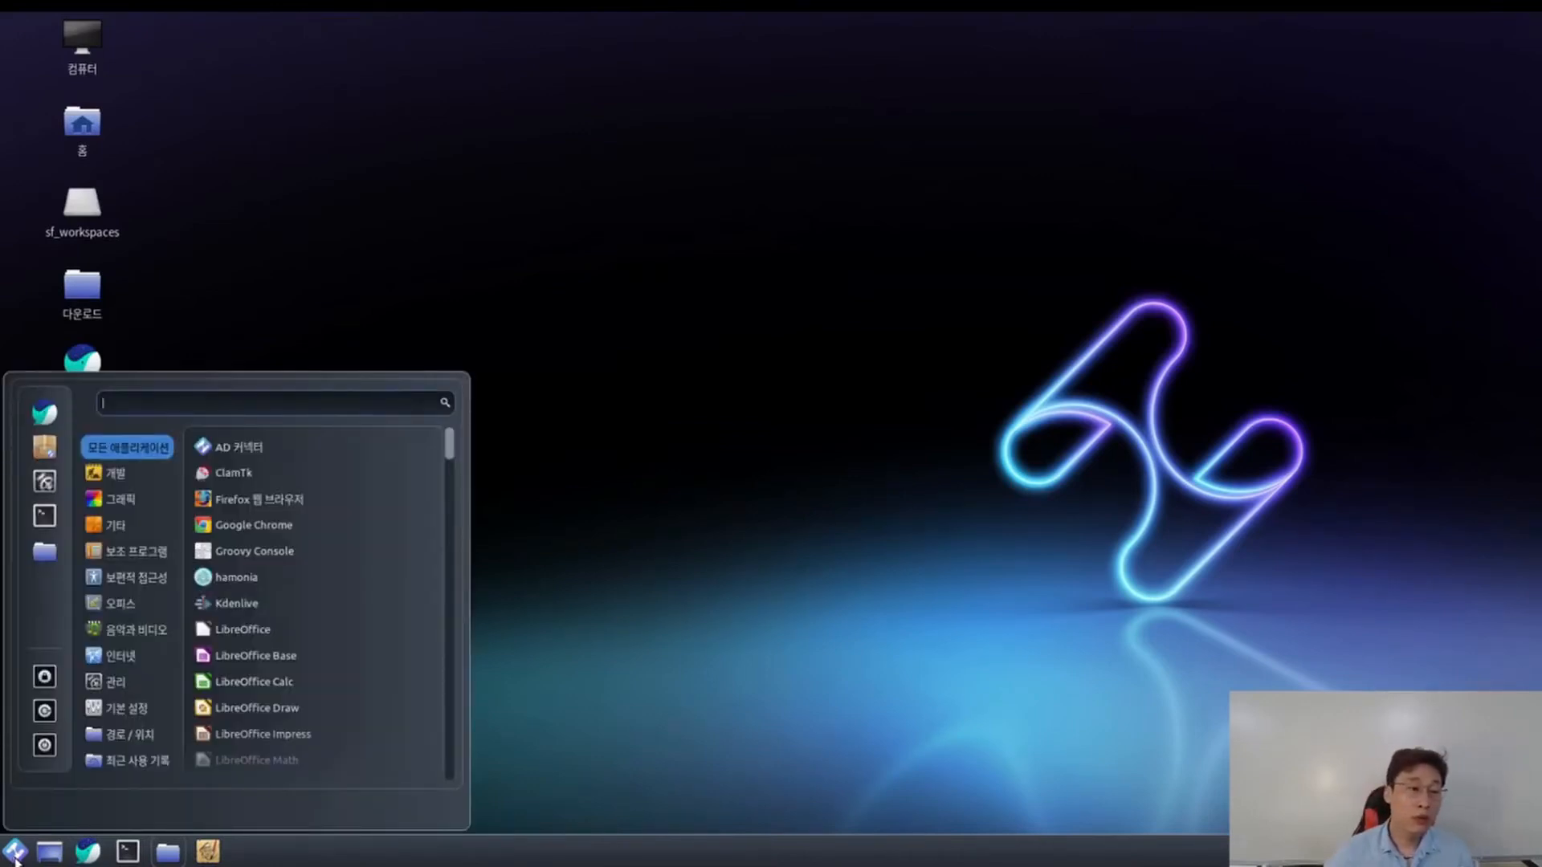
mouse_move(138, 630)
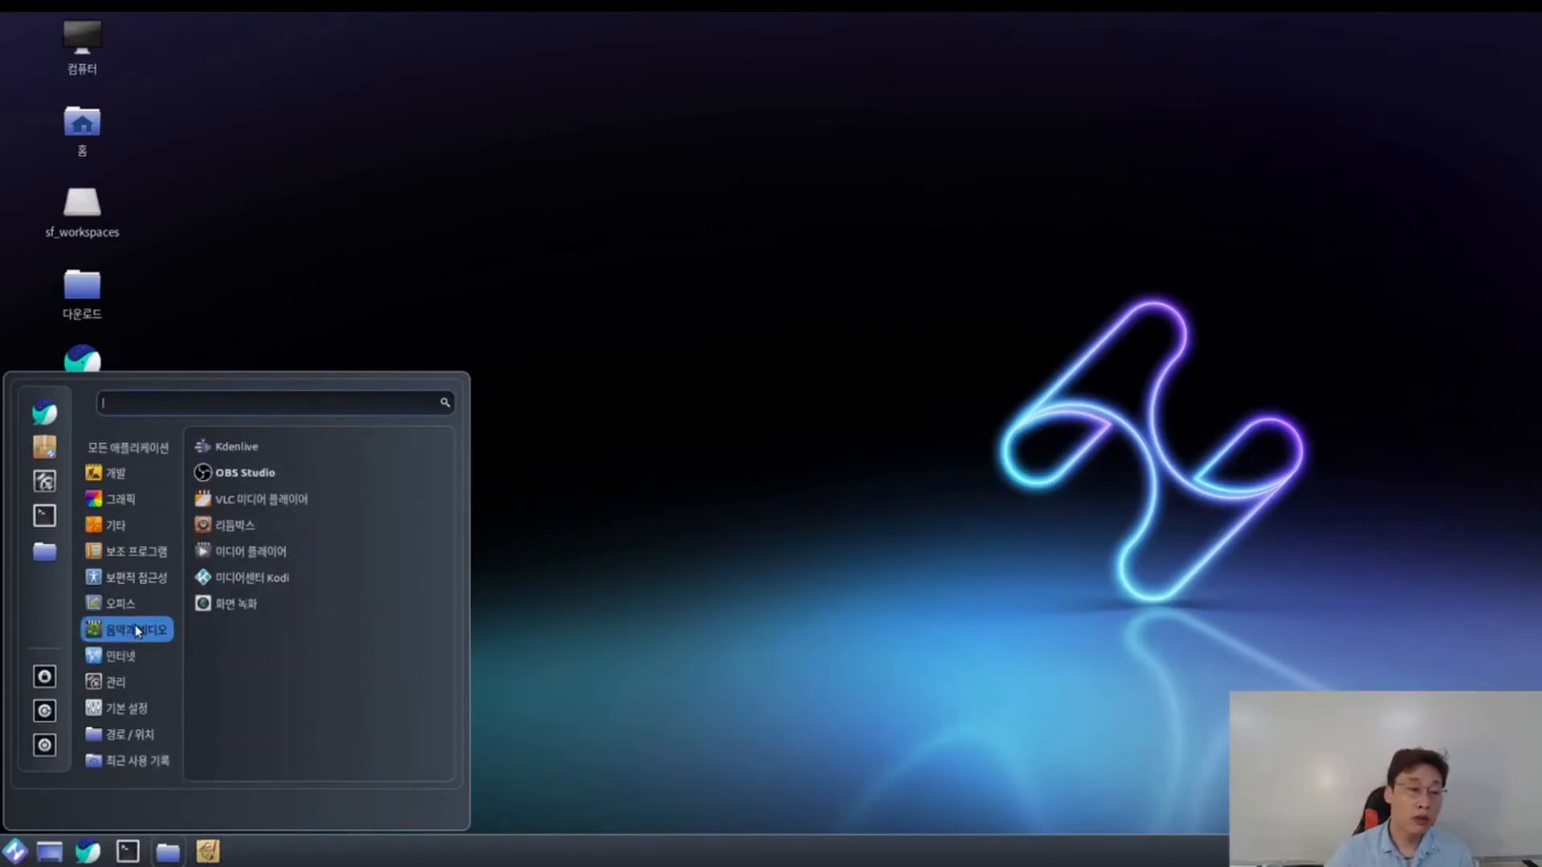
click(264, 481)
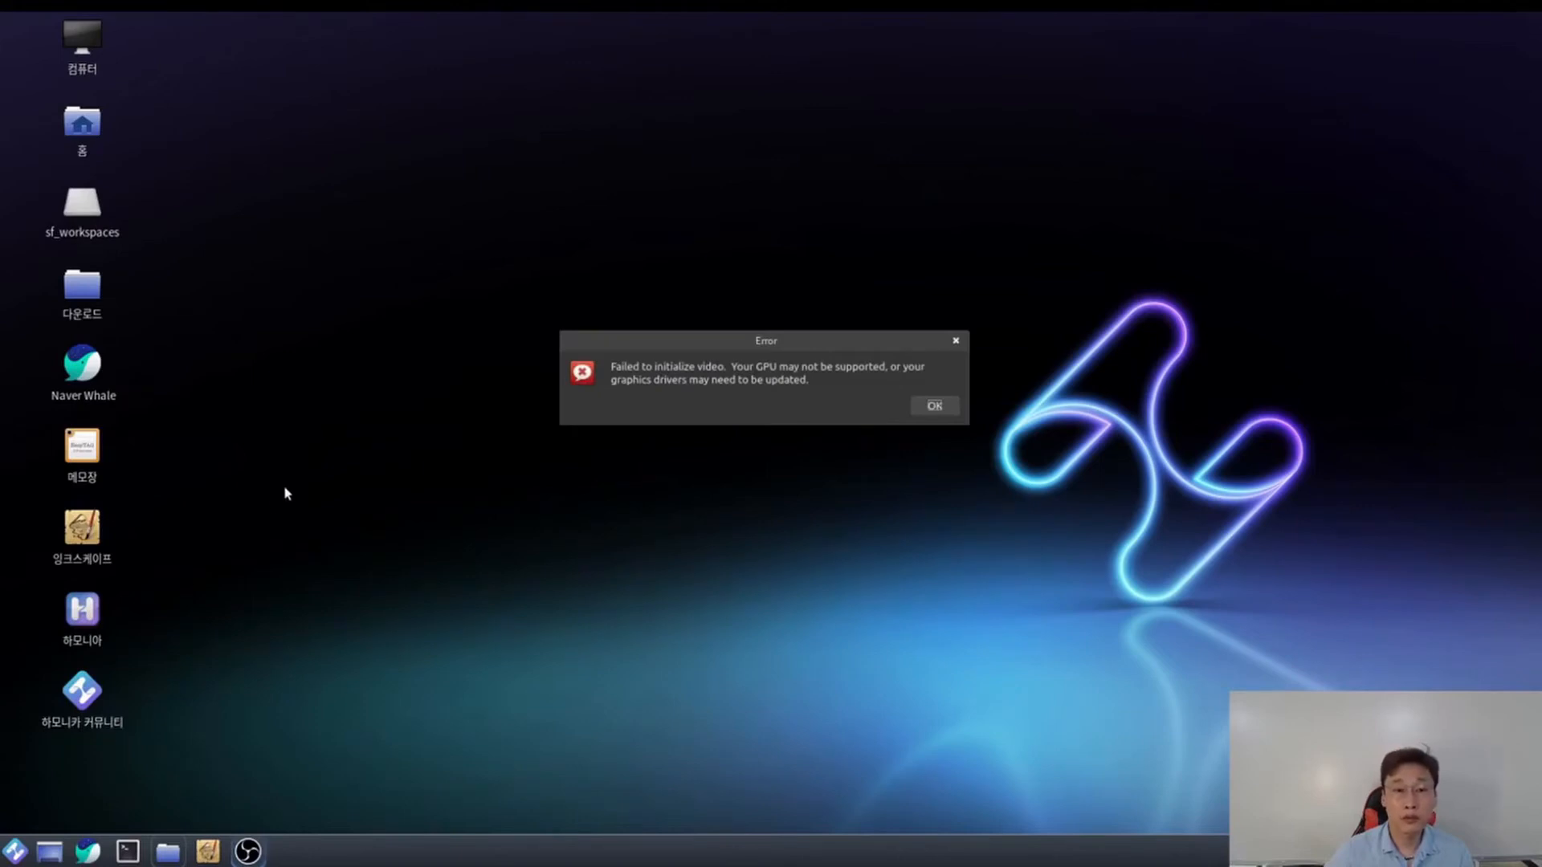
click(935, 406)
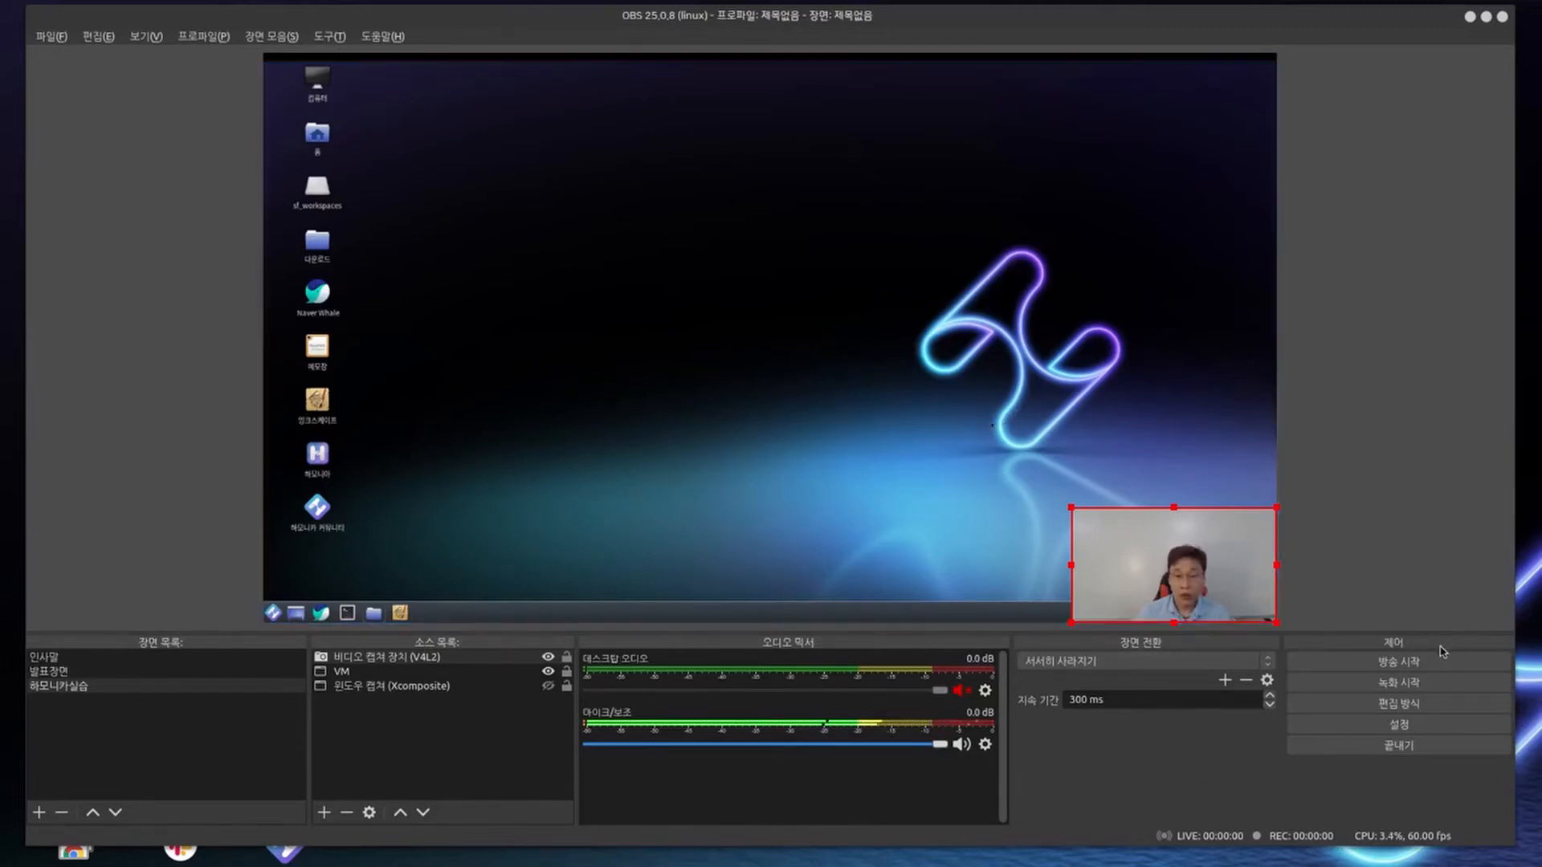
In the running OBS Studio, examine the general and stream settings, including the list of available streaming services
click(1420, 726)
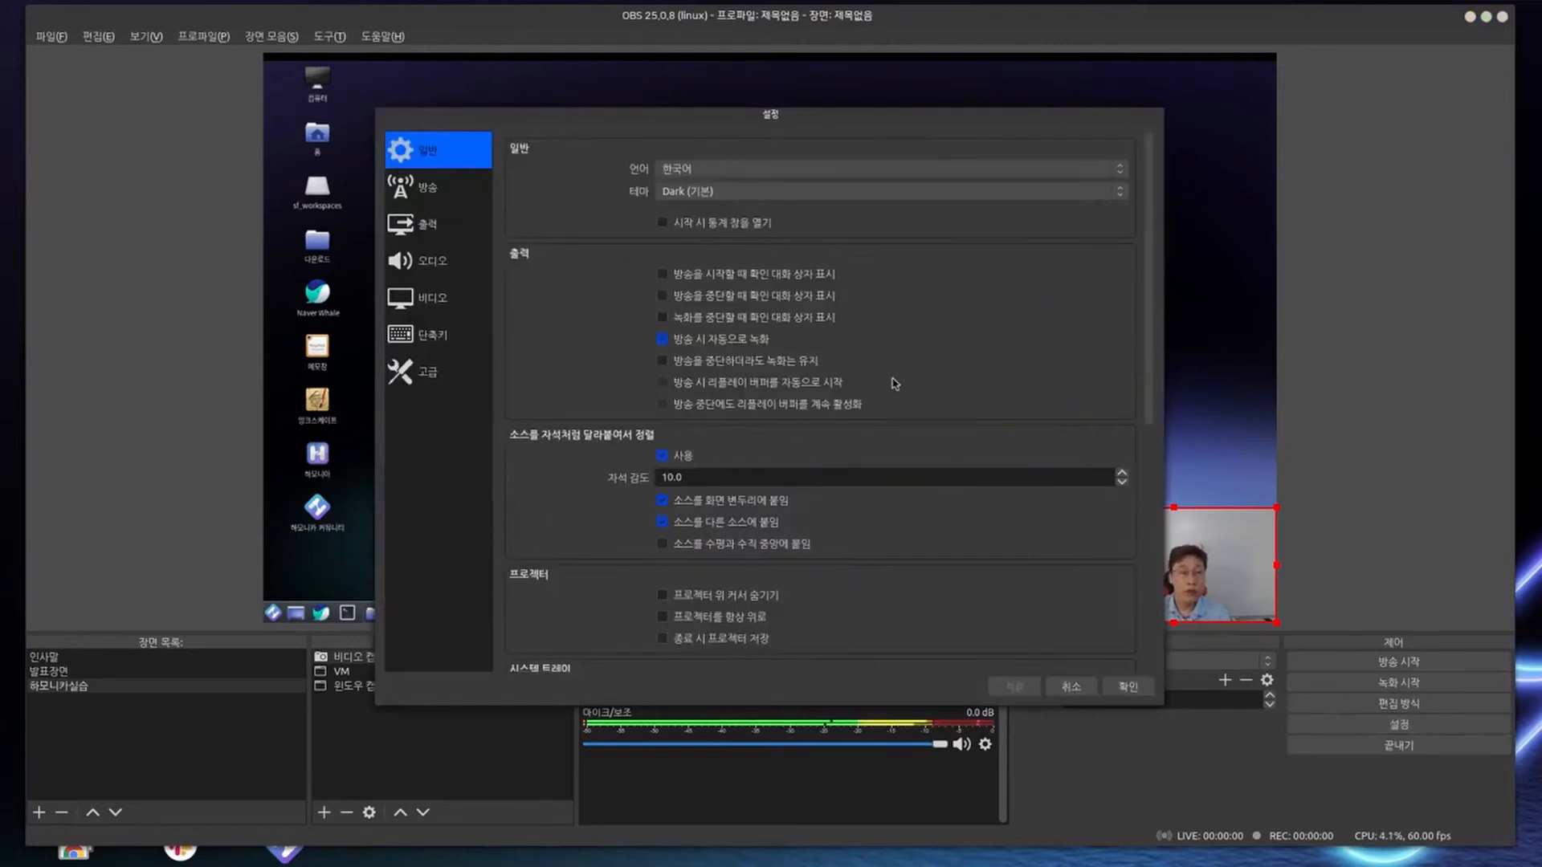
click(447, 193)
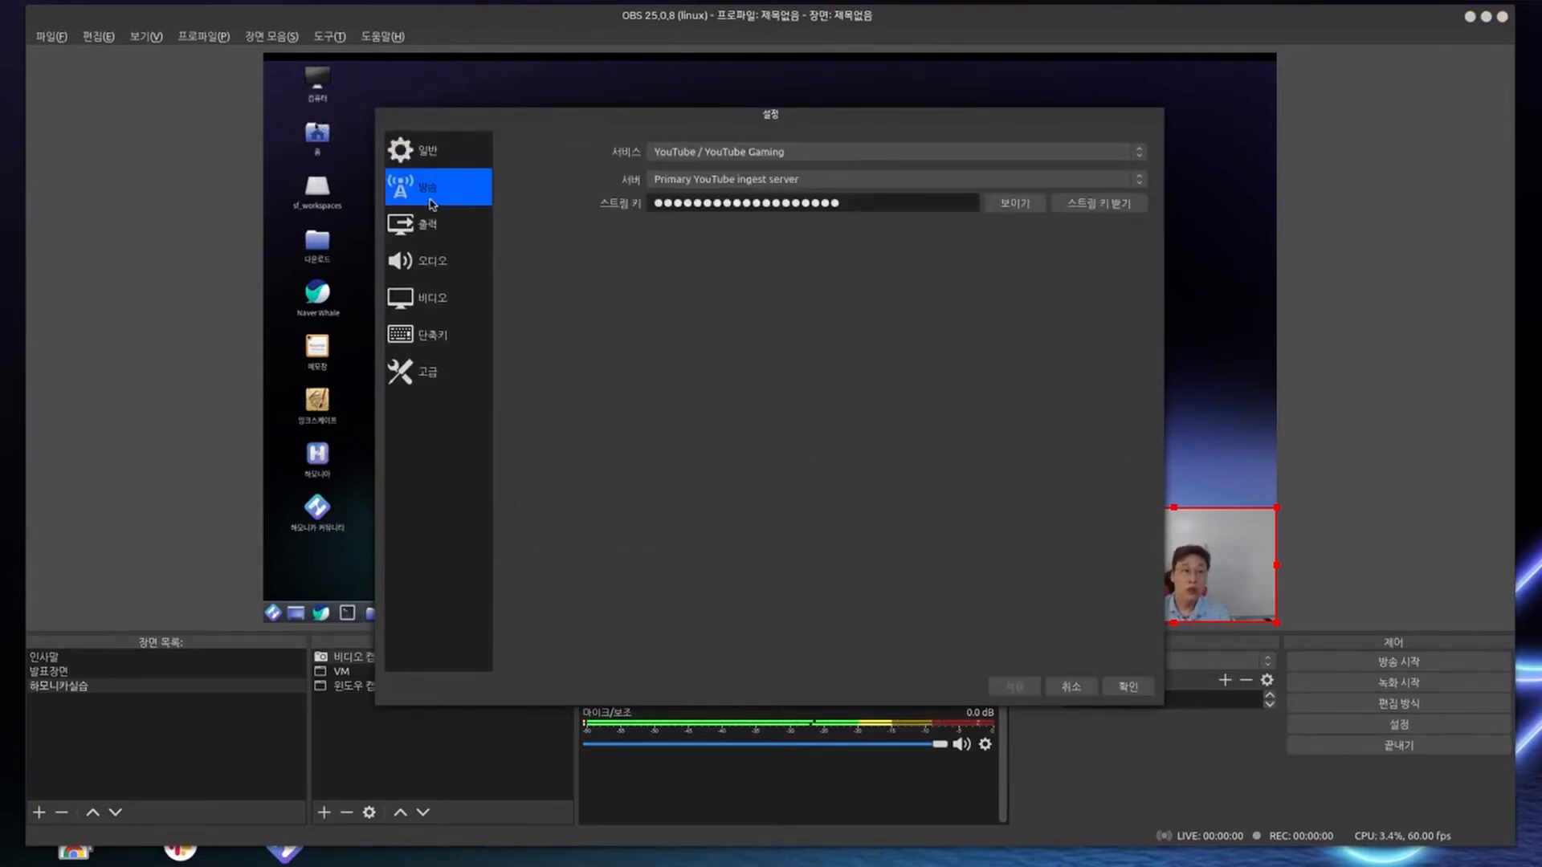
click(904, 154)
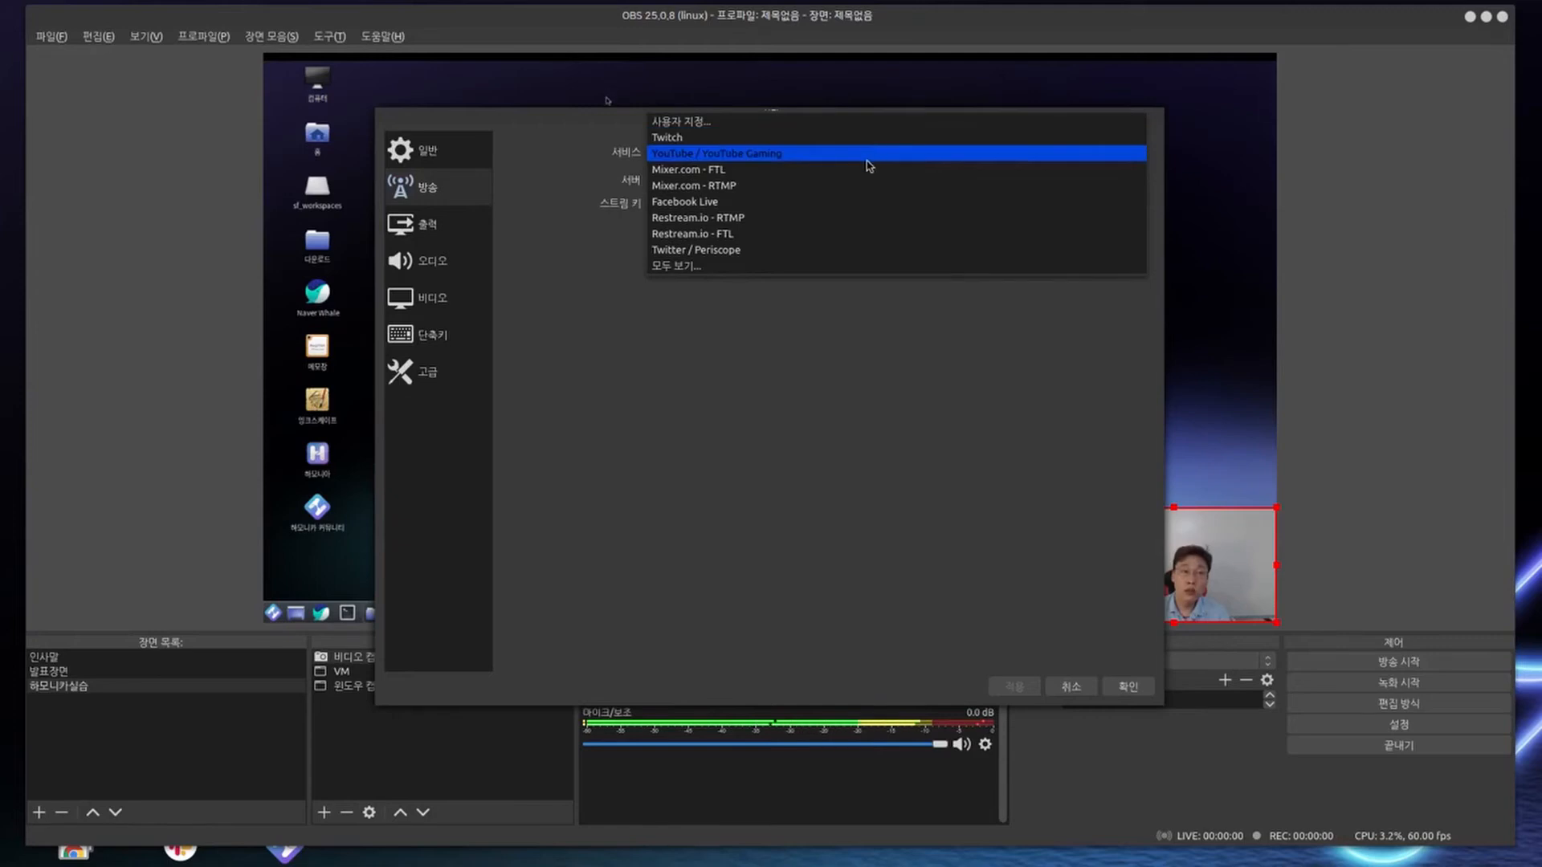
click(861, 341)
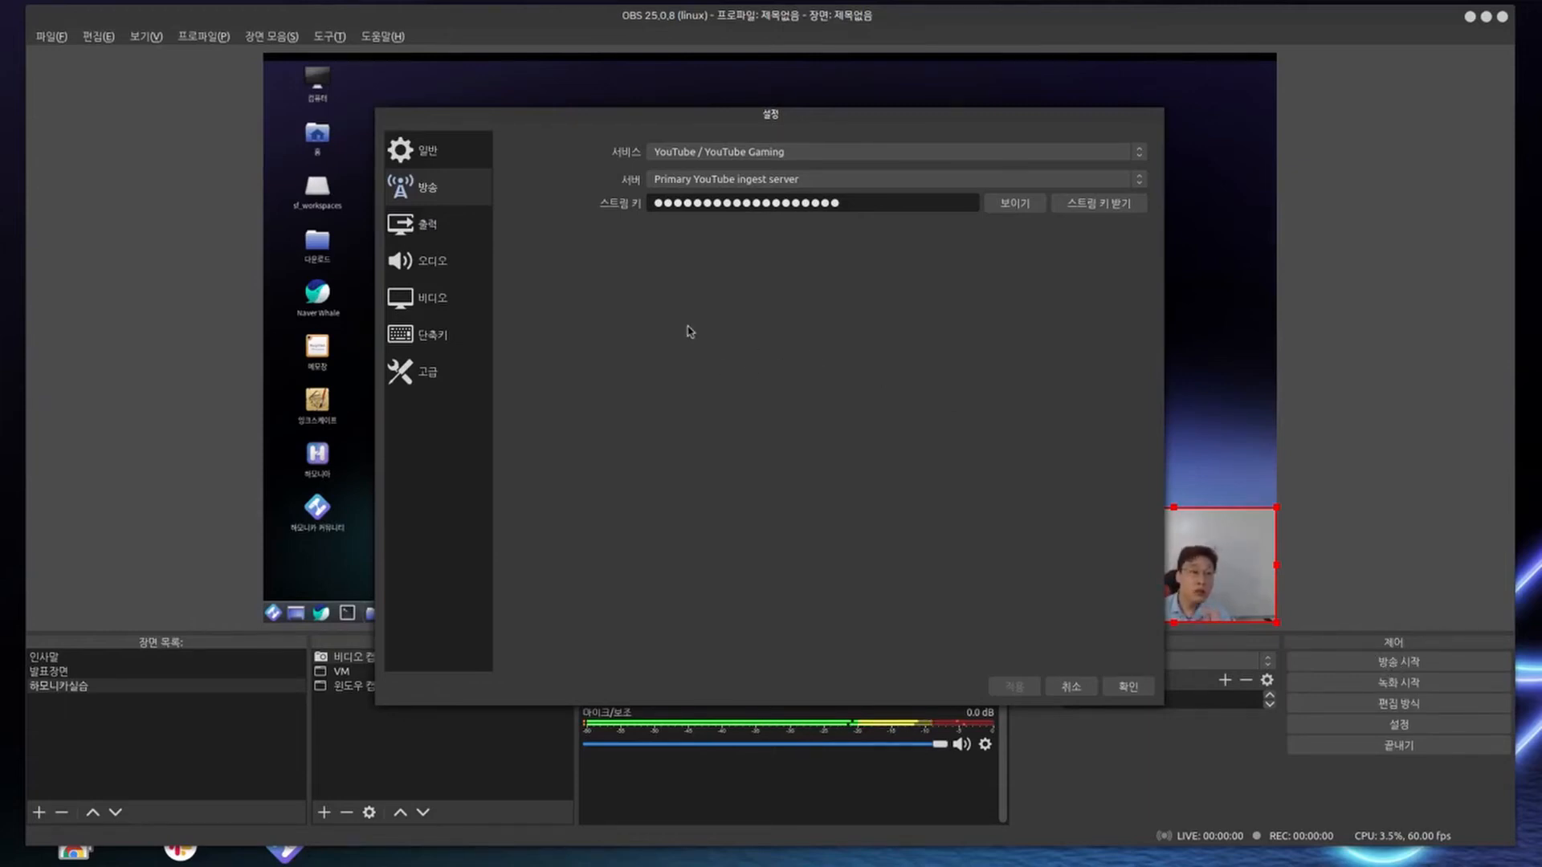
Examine the output settings for streaming, recording, audio tracks and the replay buffer
click(431, 238)
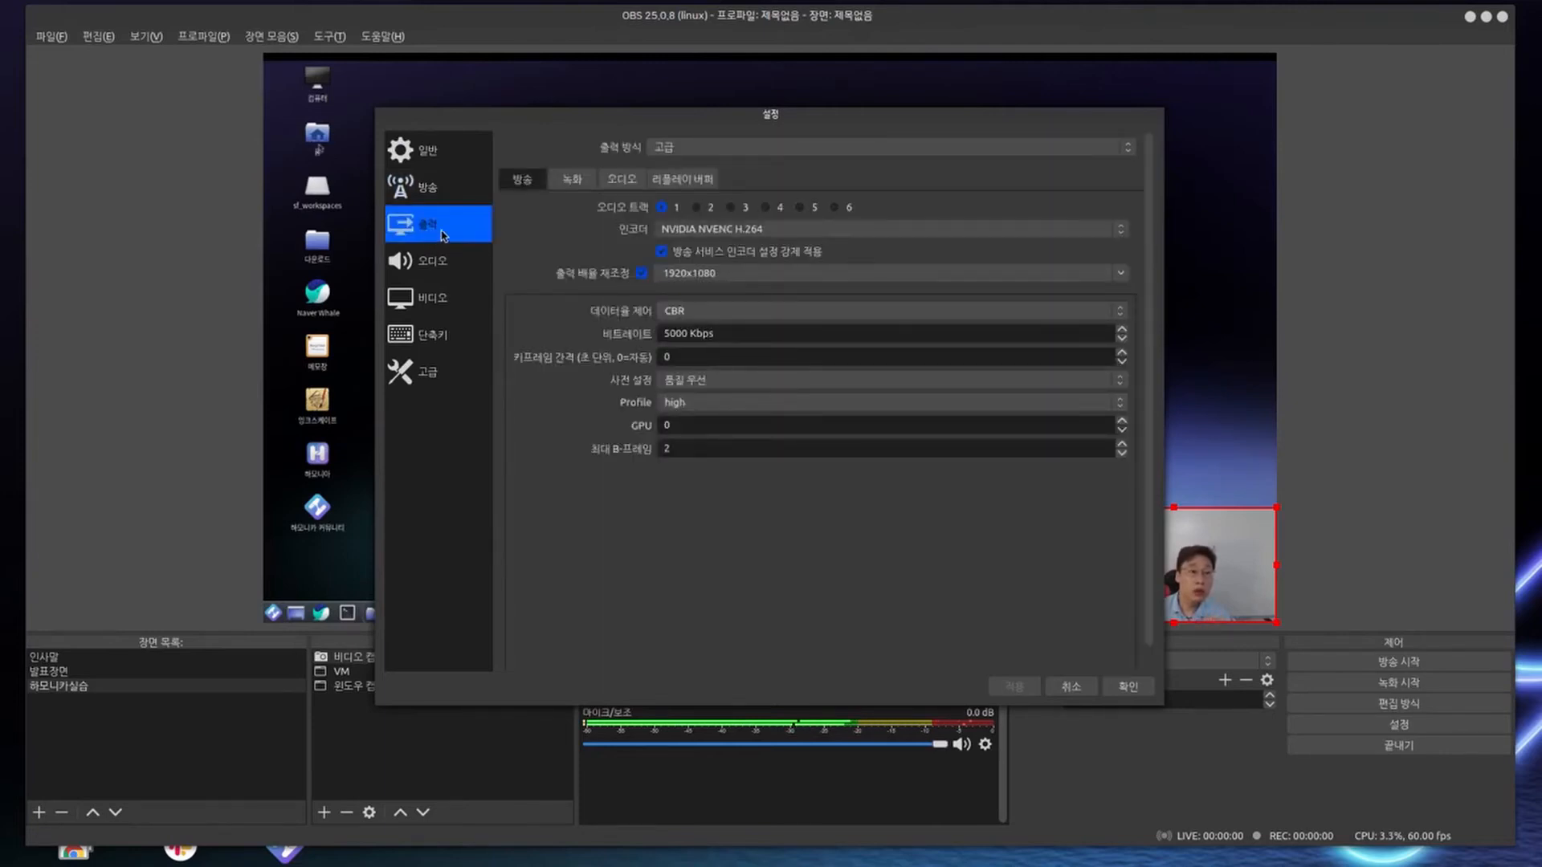
click(583, 183)
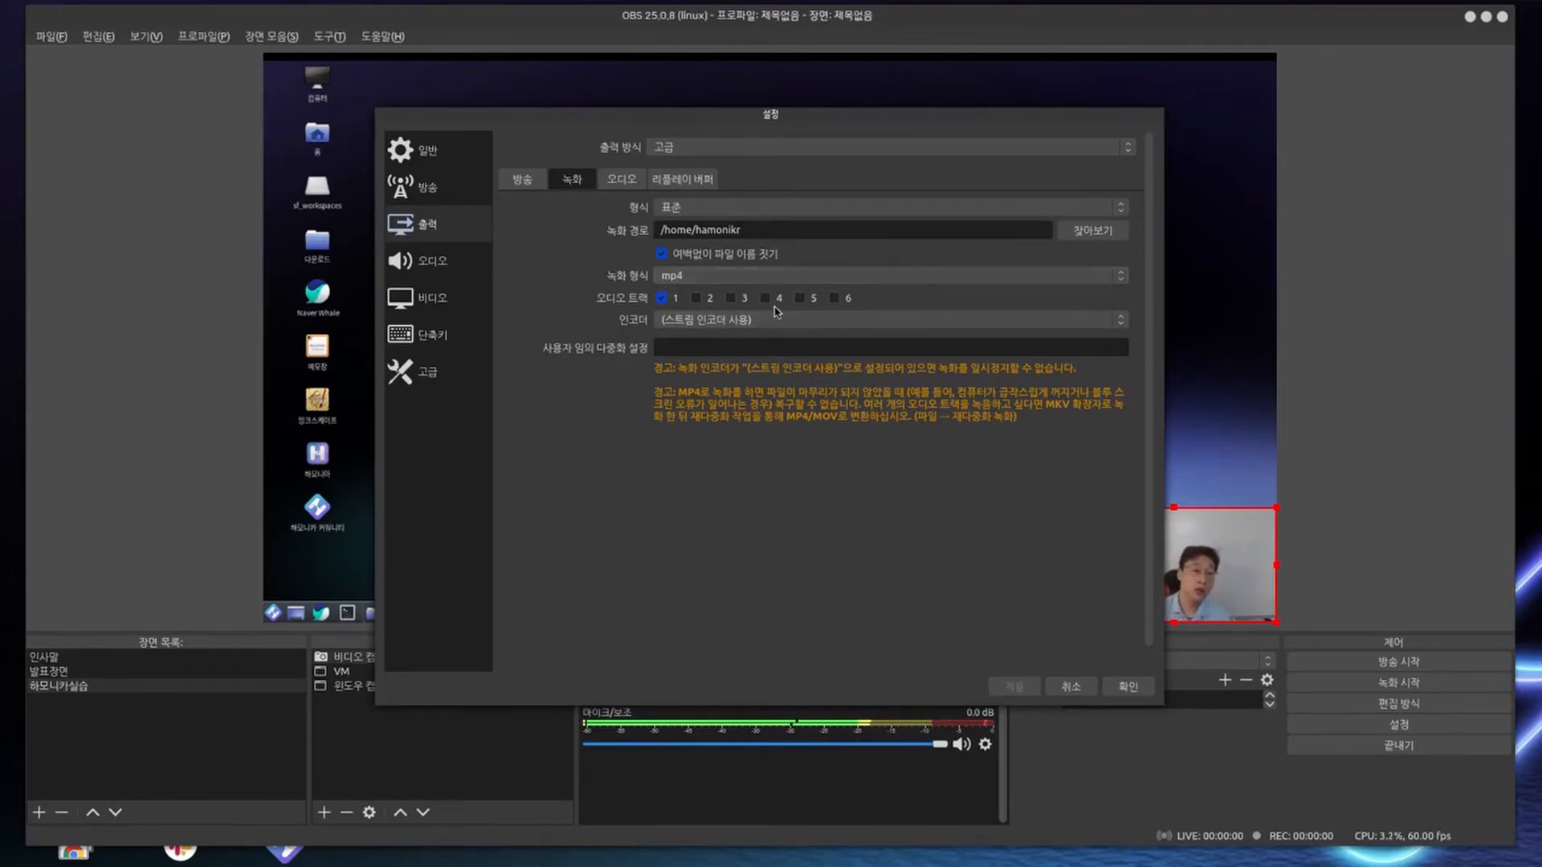
click(638, 191)
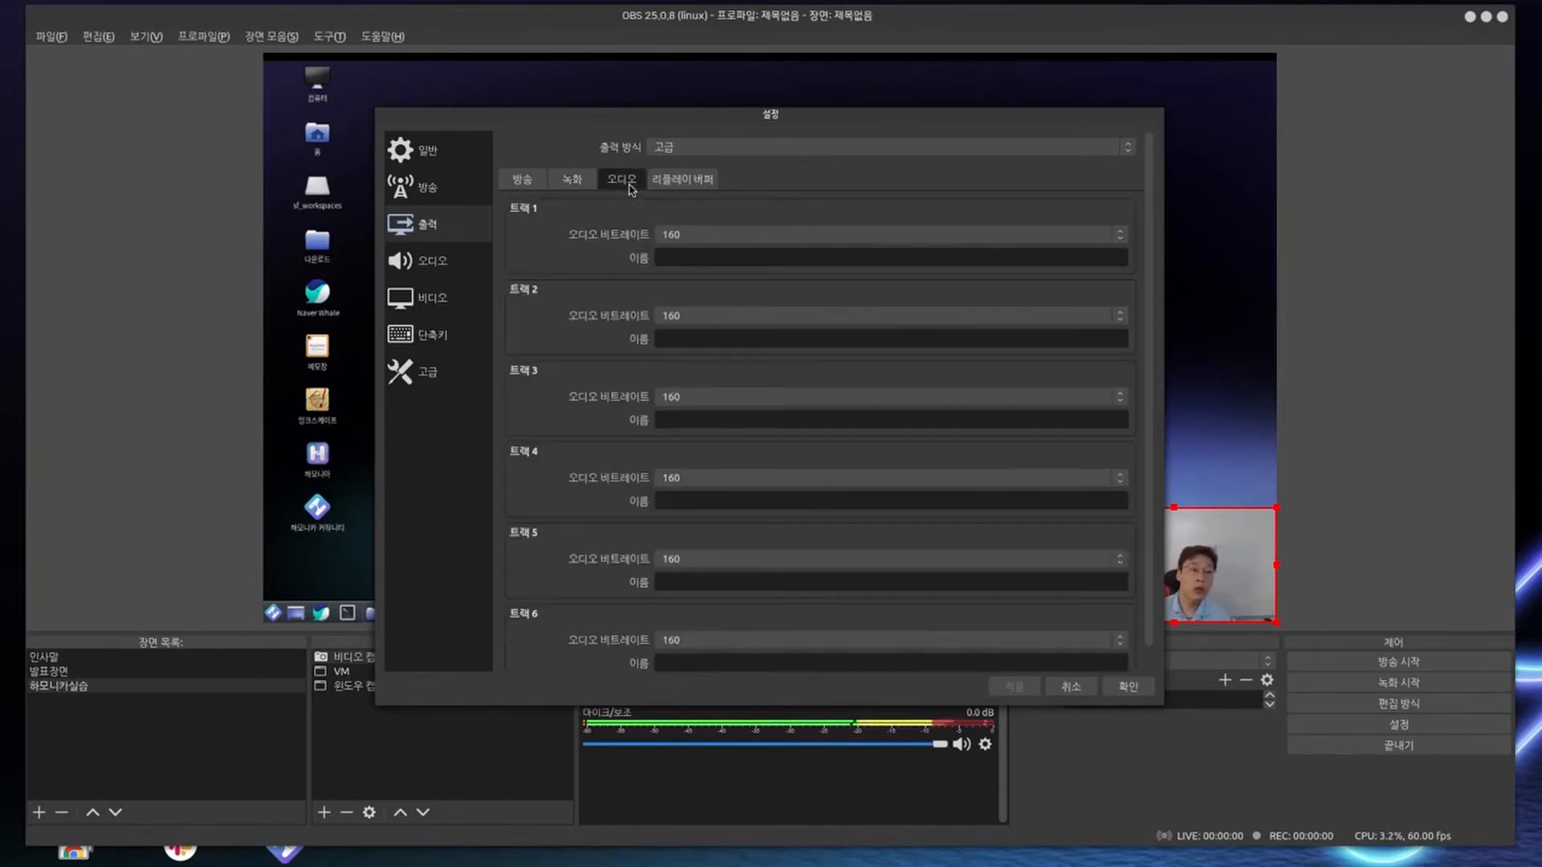
click(705, 191)
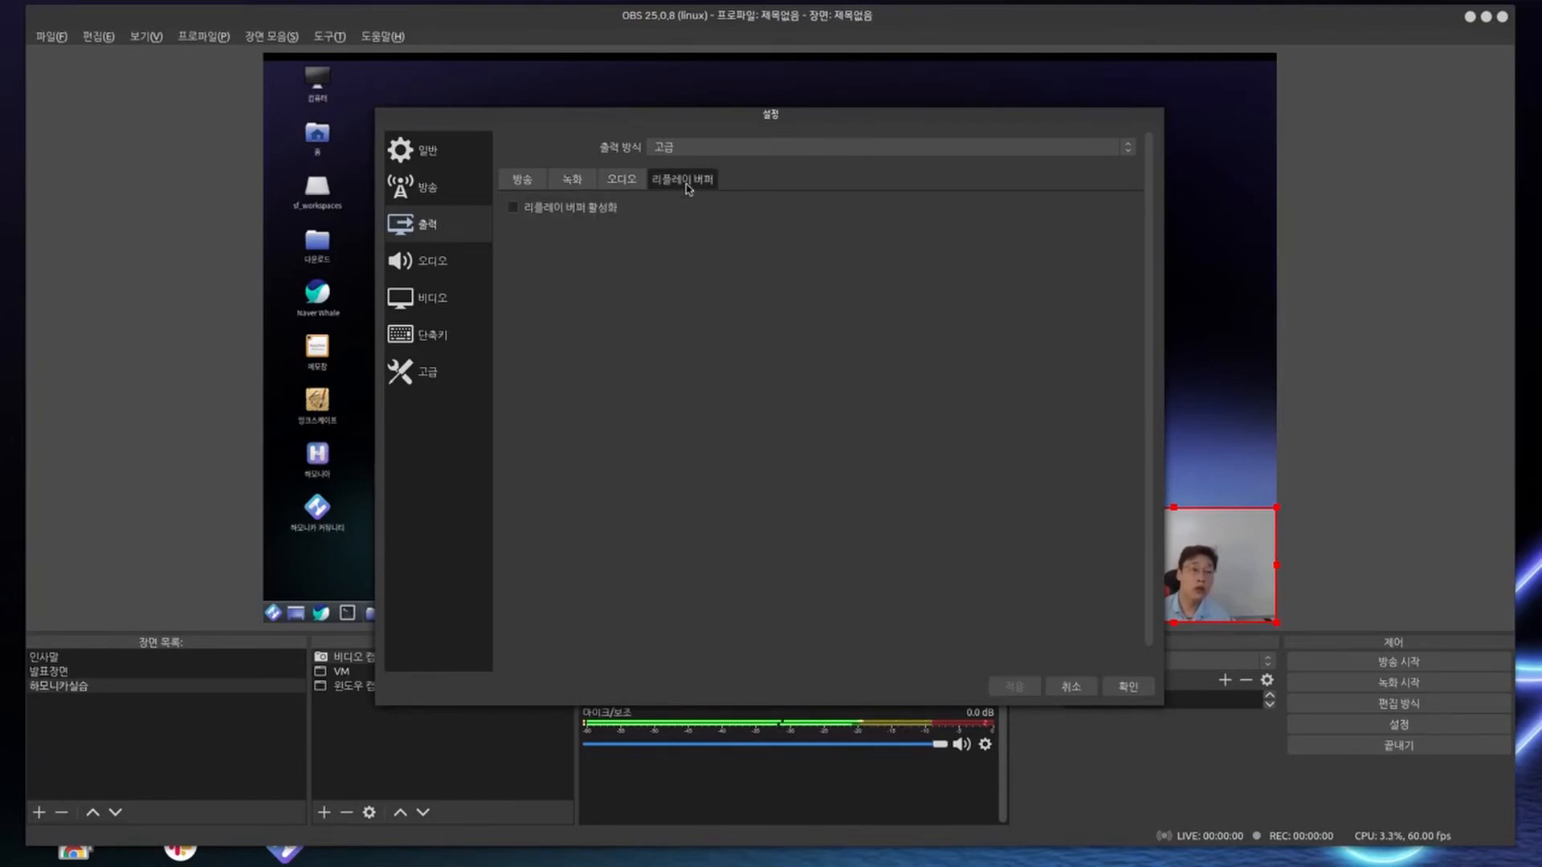
click(522, 184)
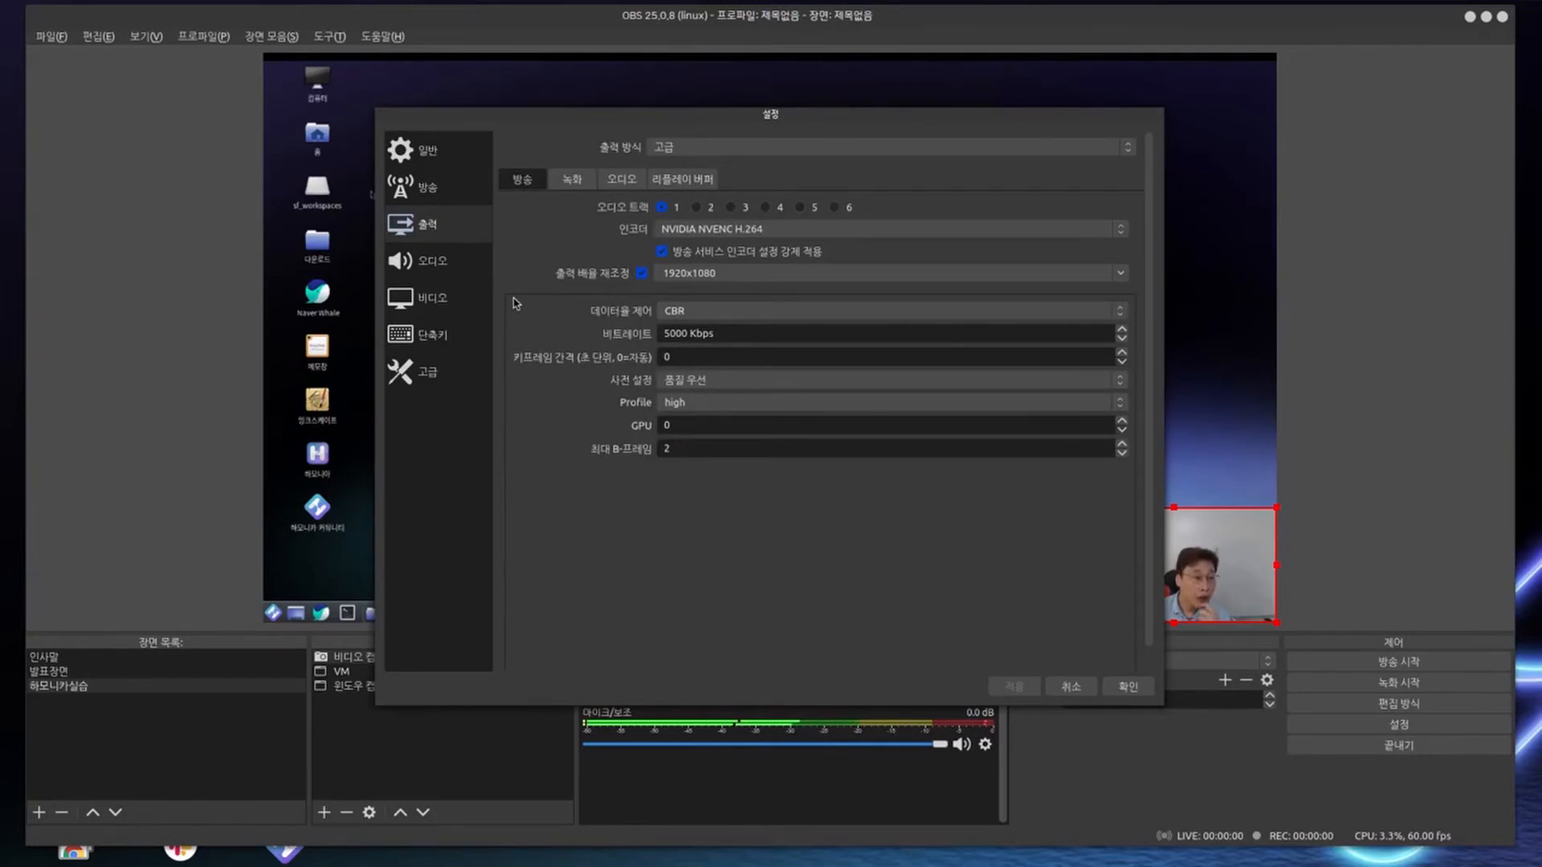
Examine the audio, video, hotkey and advanced settings, and leave the settings without changing anything
click(444, 265)
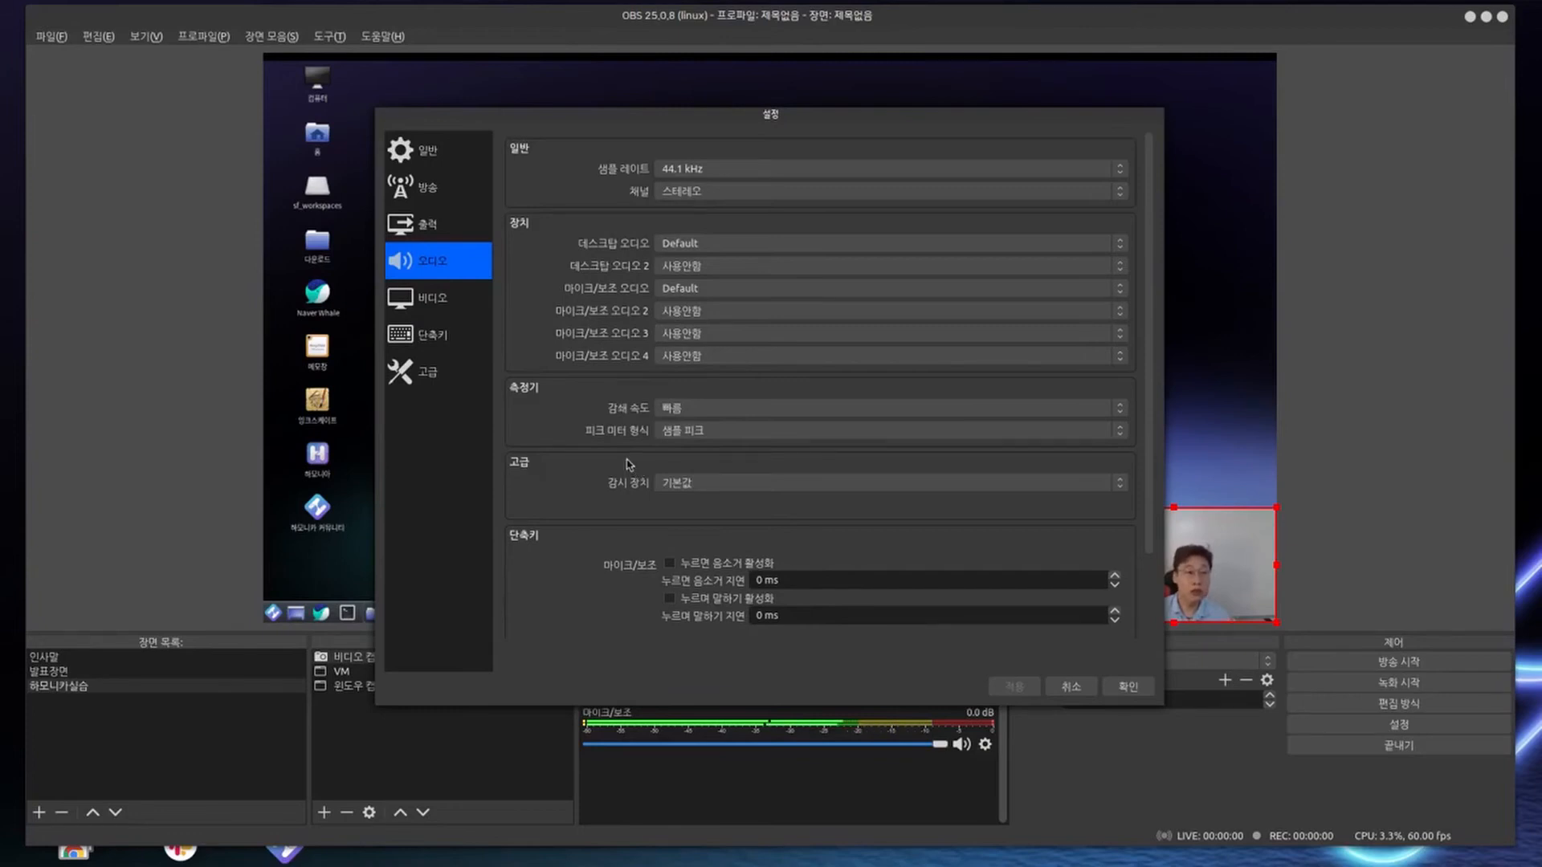
click(433, 309)
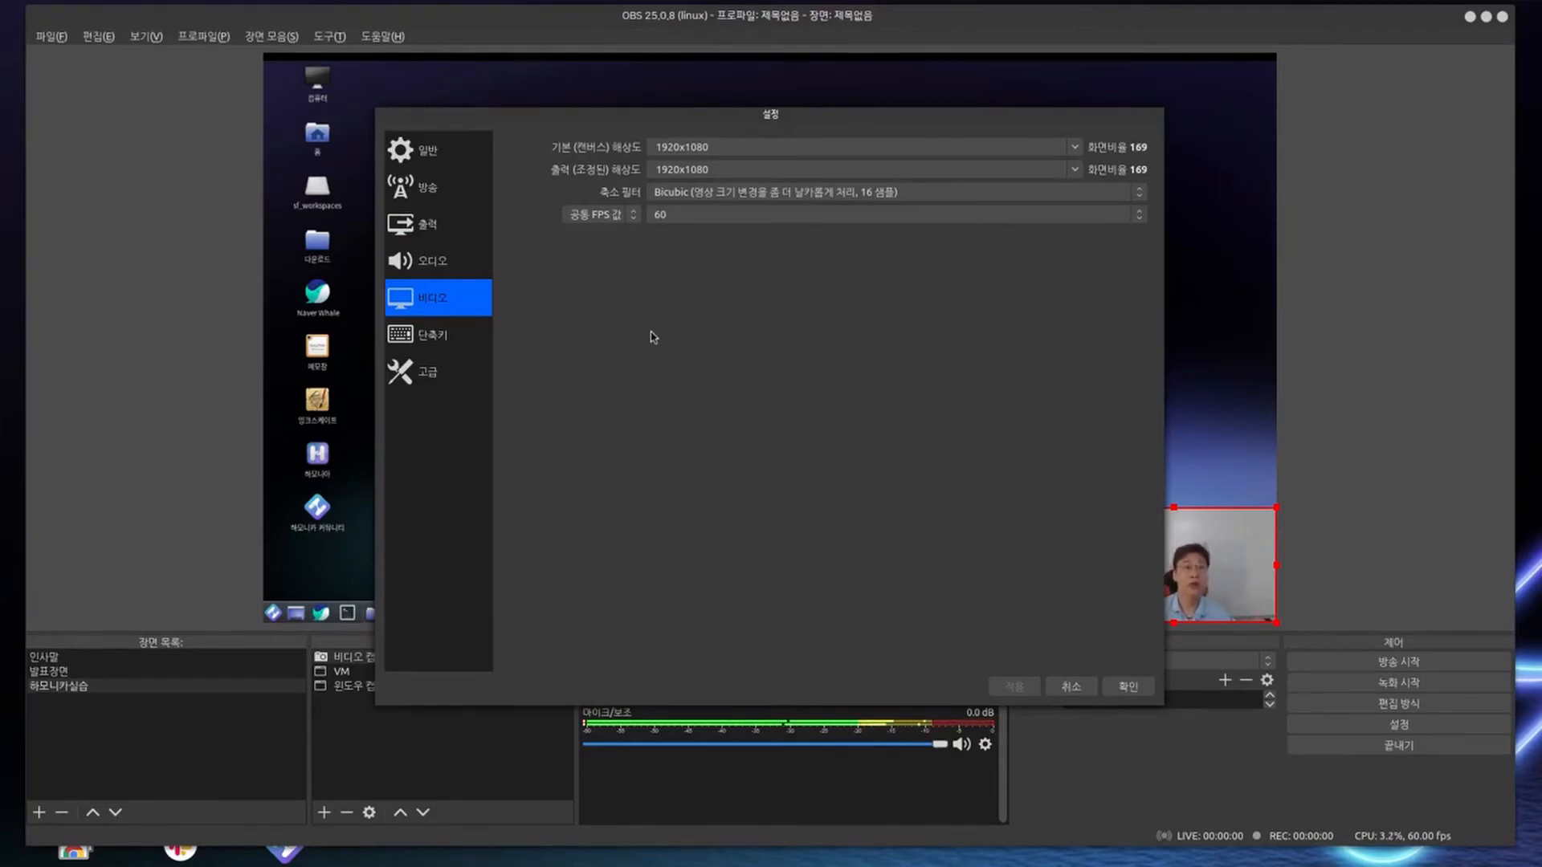
click(455, 347)
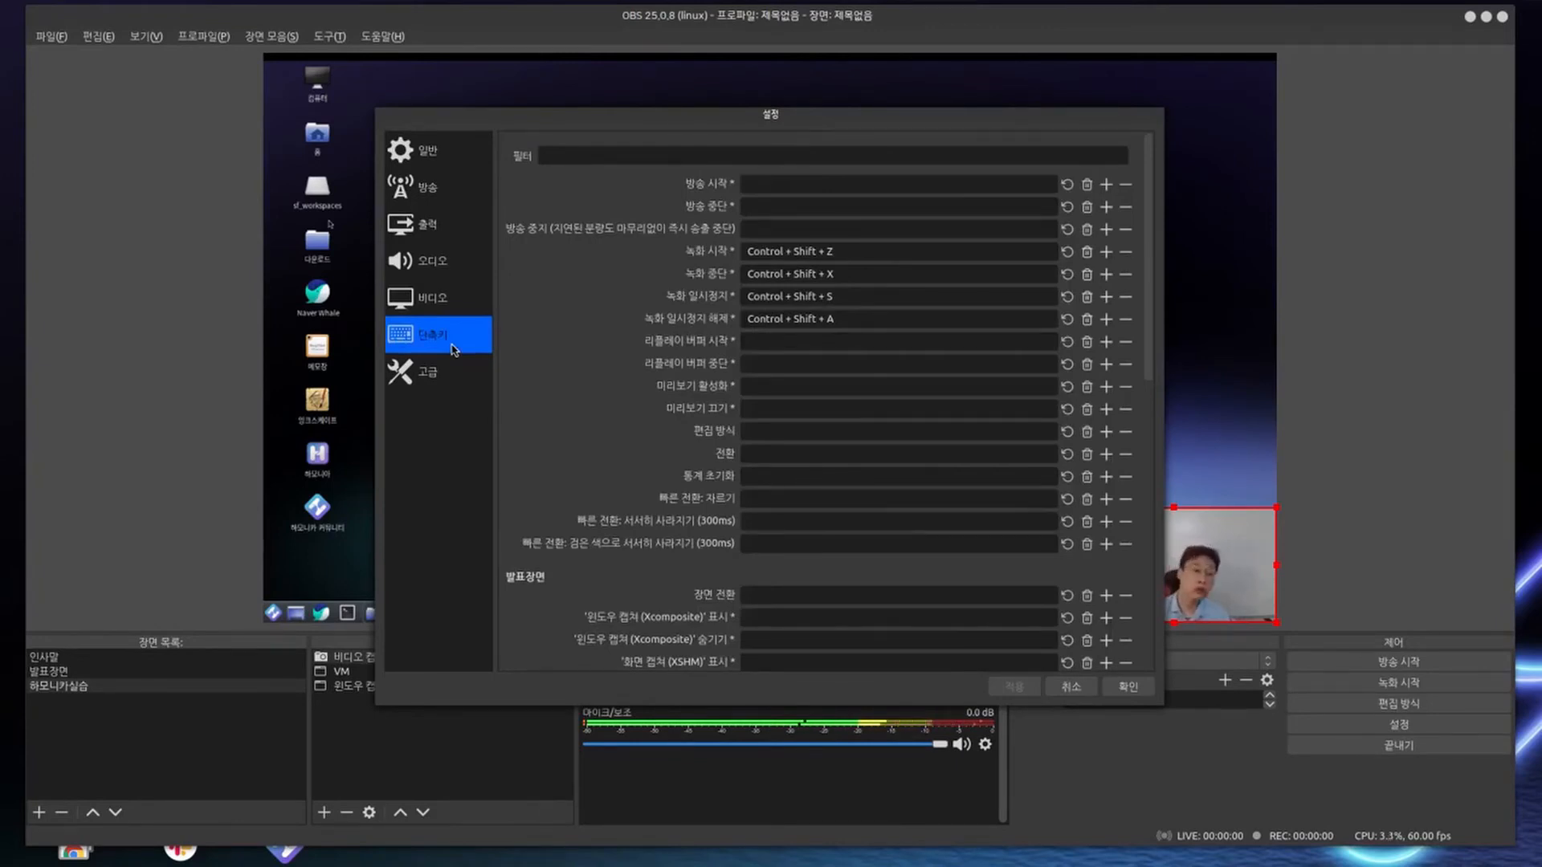
click(426, 381)
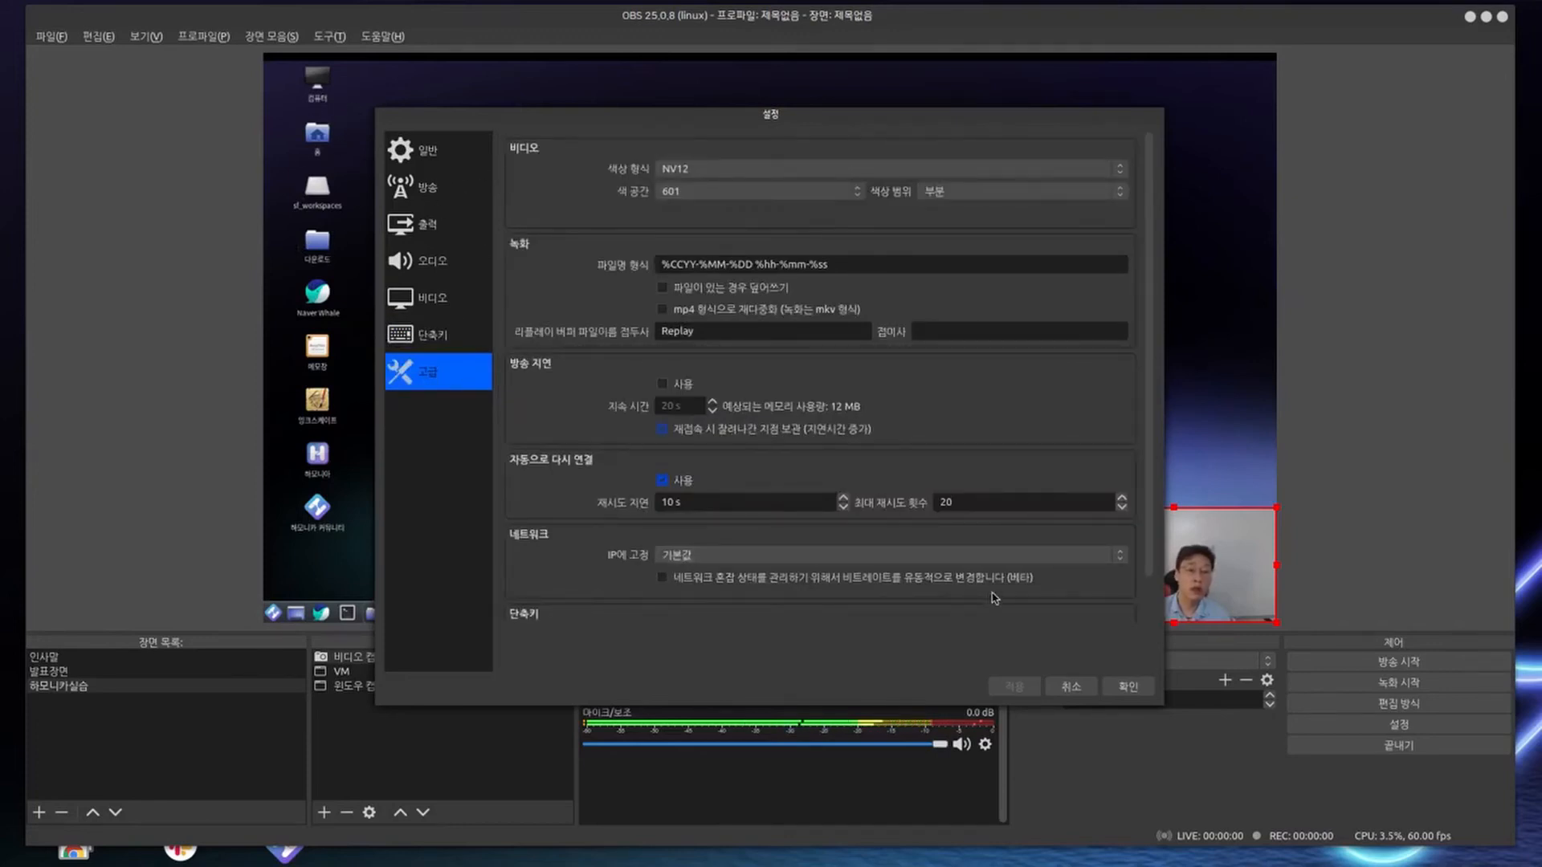
click(1072, 688)
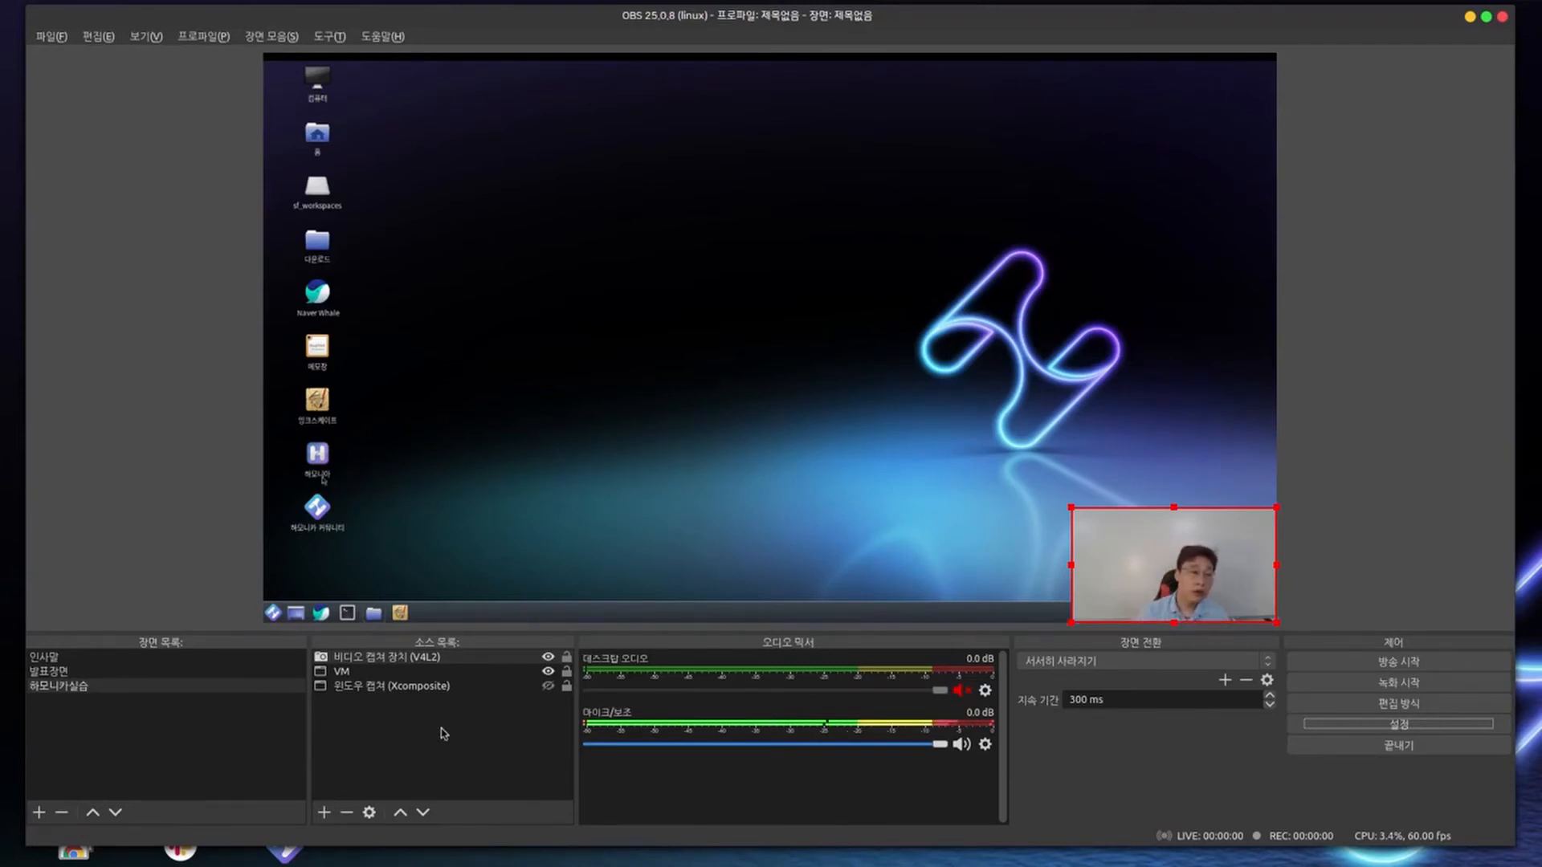
Add a new scene named "테스트용장면"
click(39, 813)
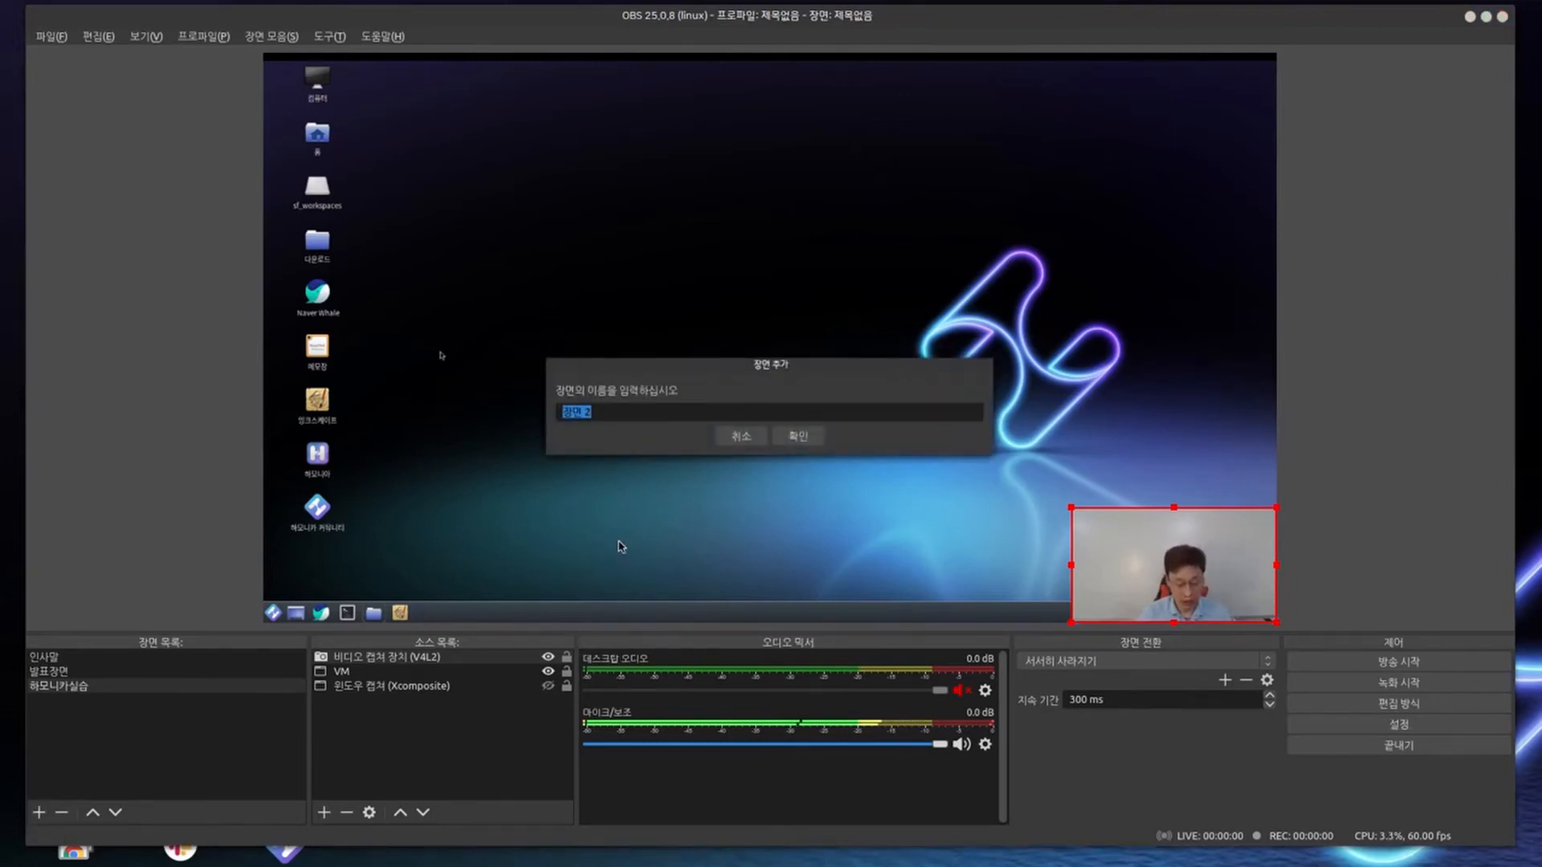
text(xp)
key(BackSpace)
key(BackSpace)
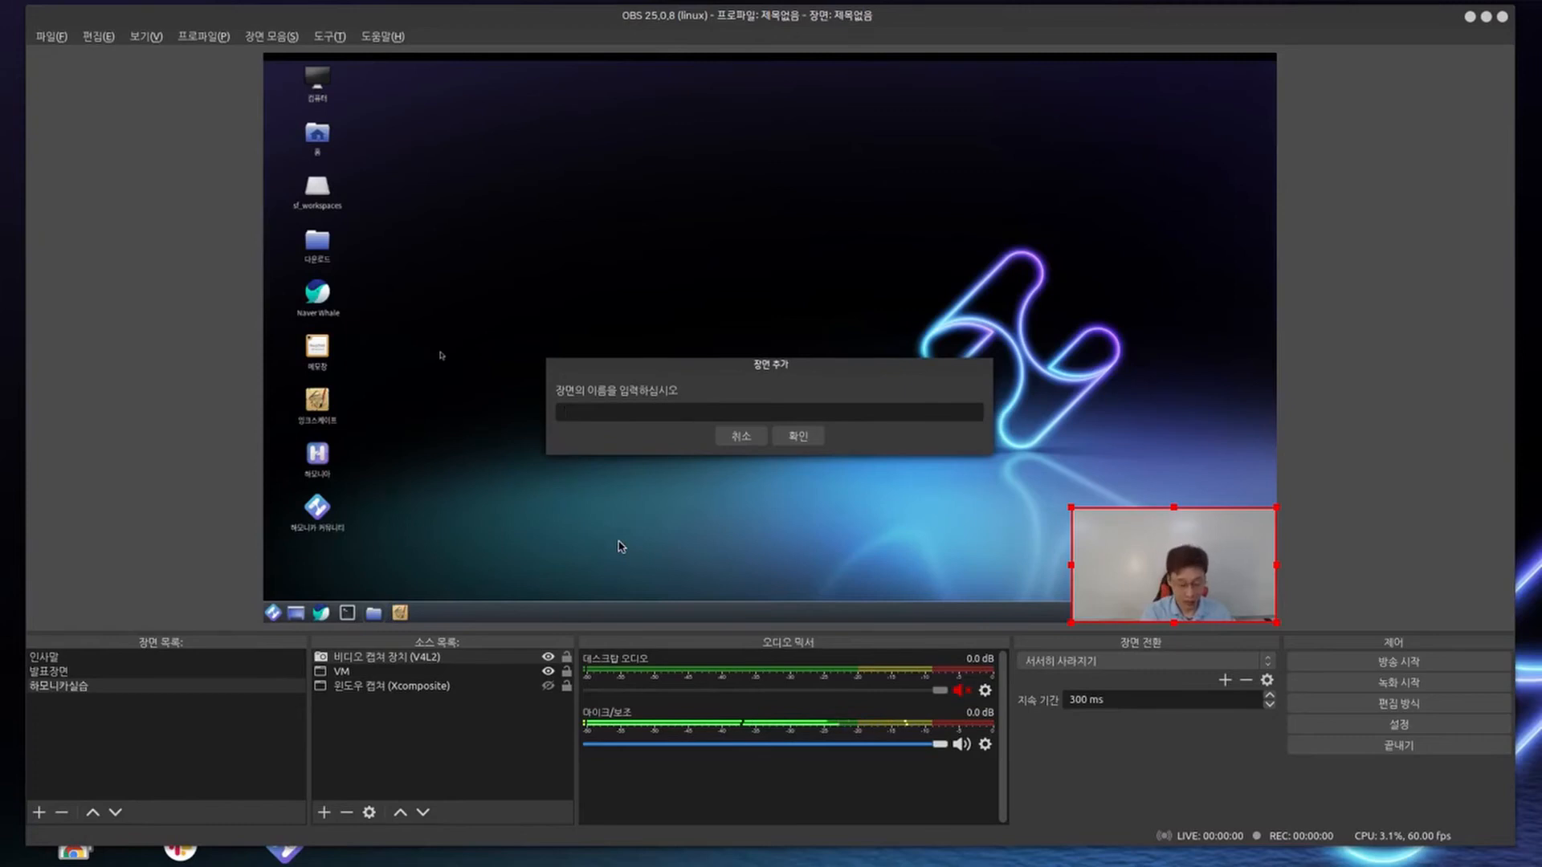
text(테스)
text(트용장면)
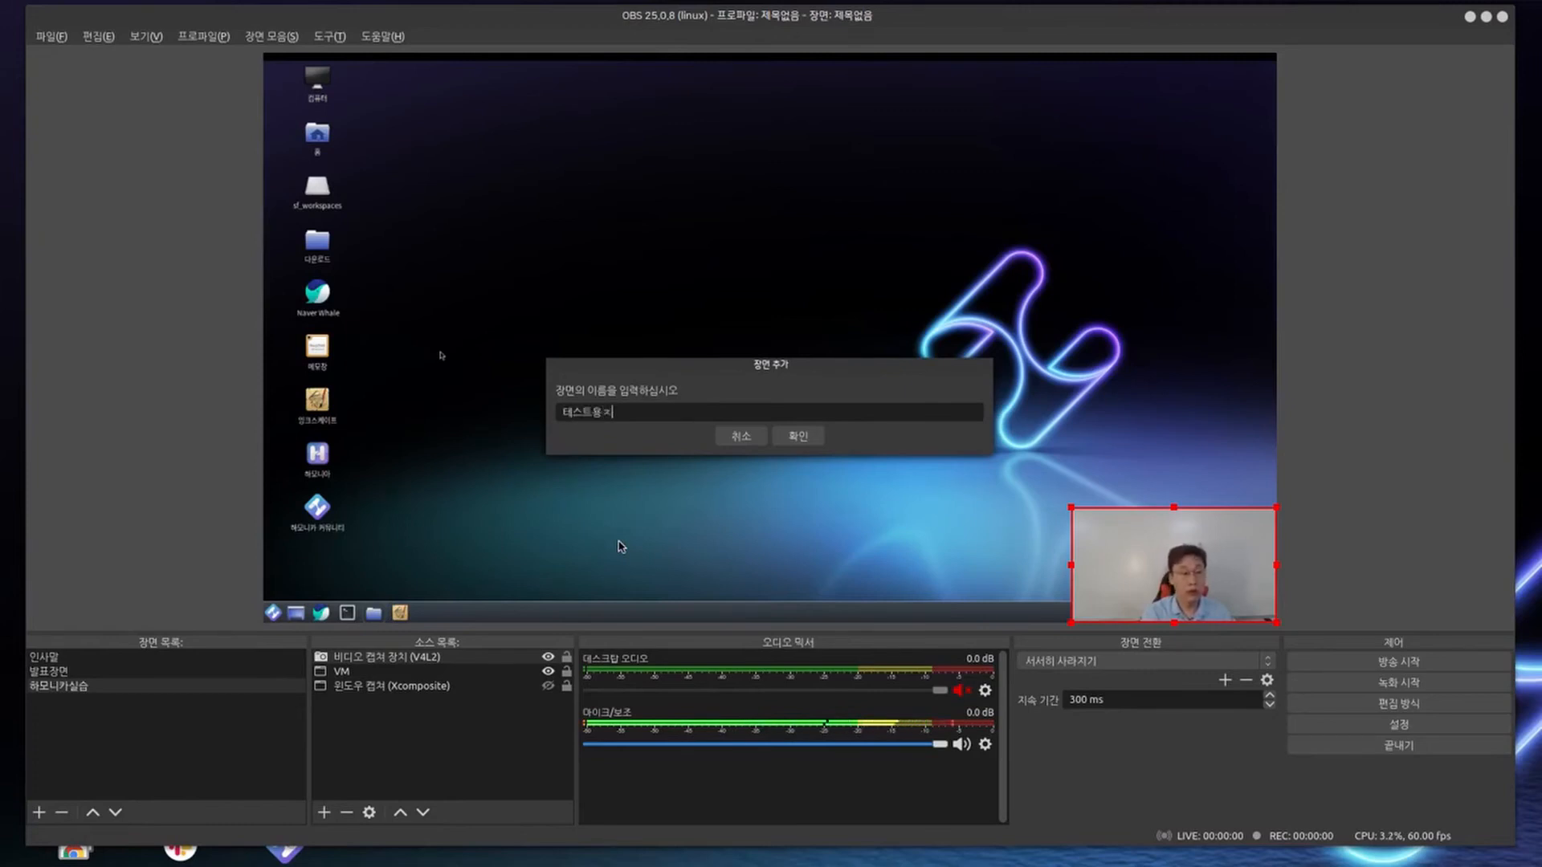
key(Return)
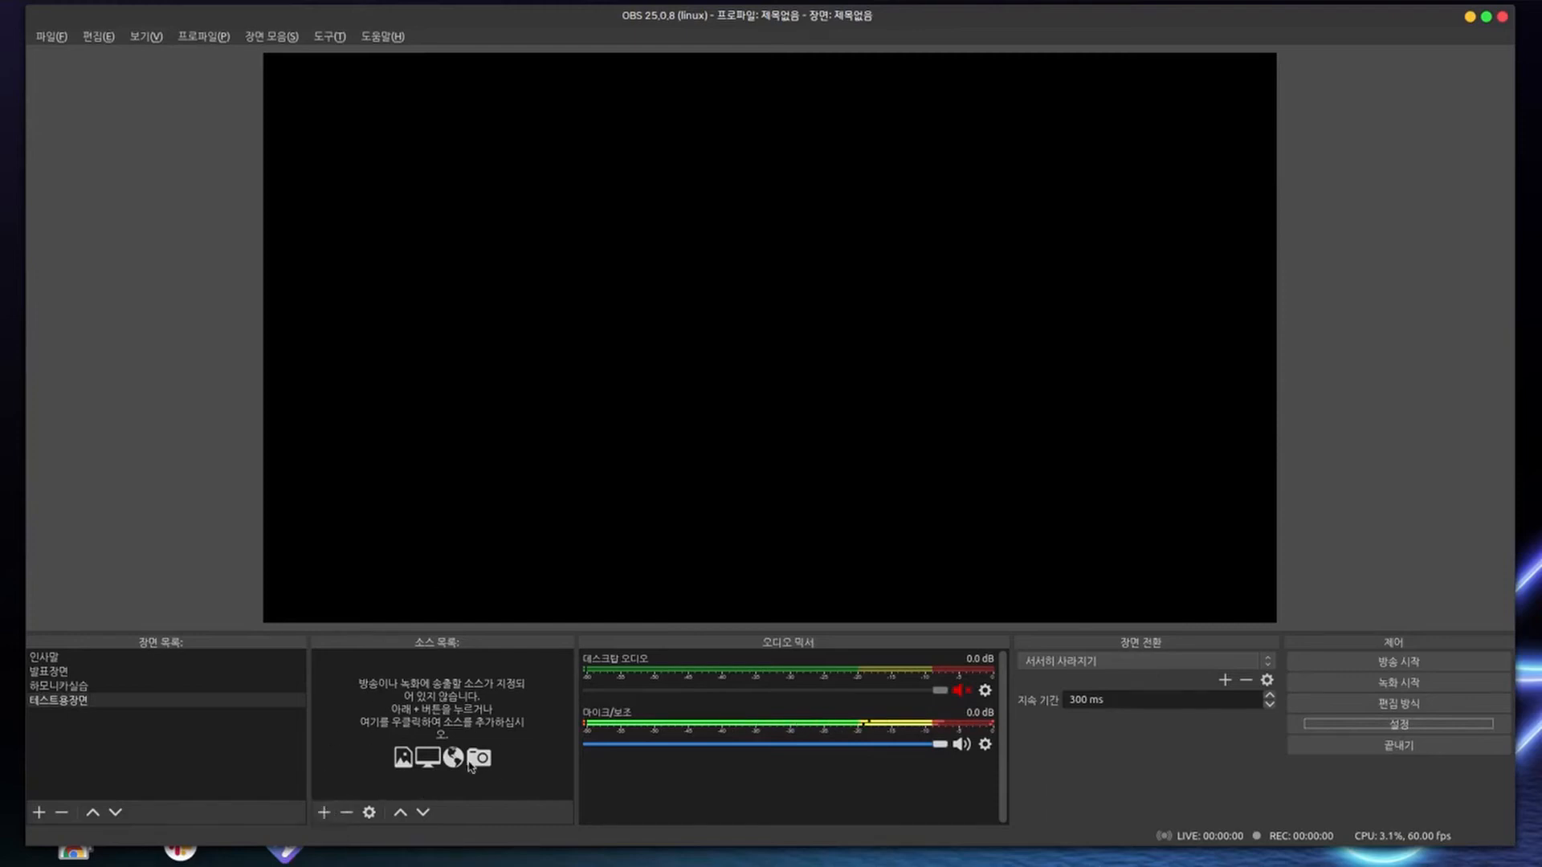
Add the existing video capture source "비디오 캡쳐 장치 (V4L2)" to the scene "테스트용장면"
click(324, 813)
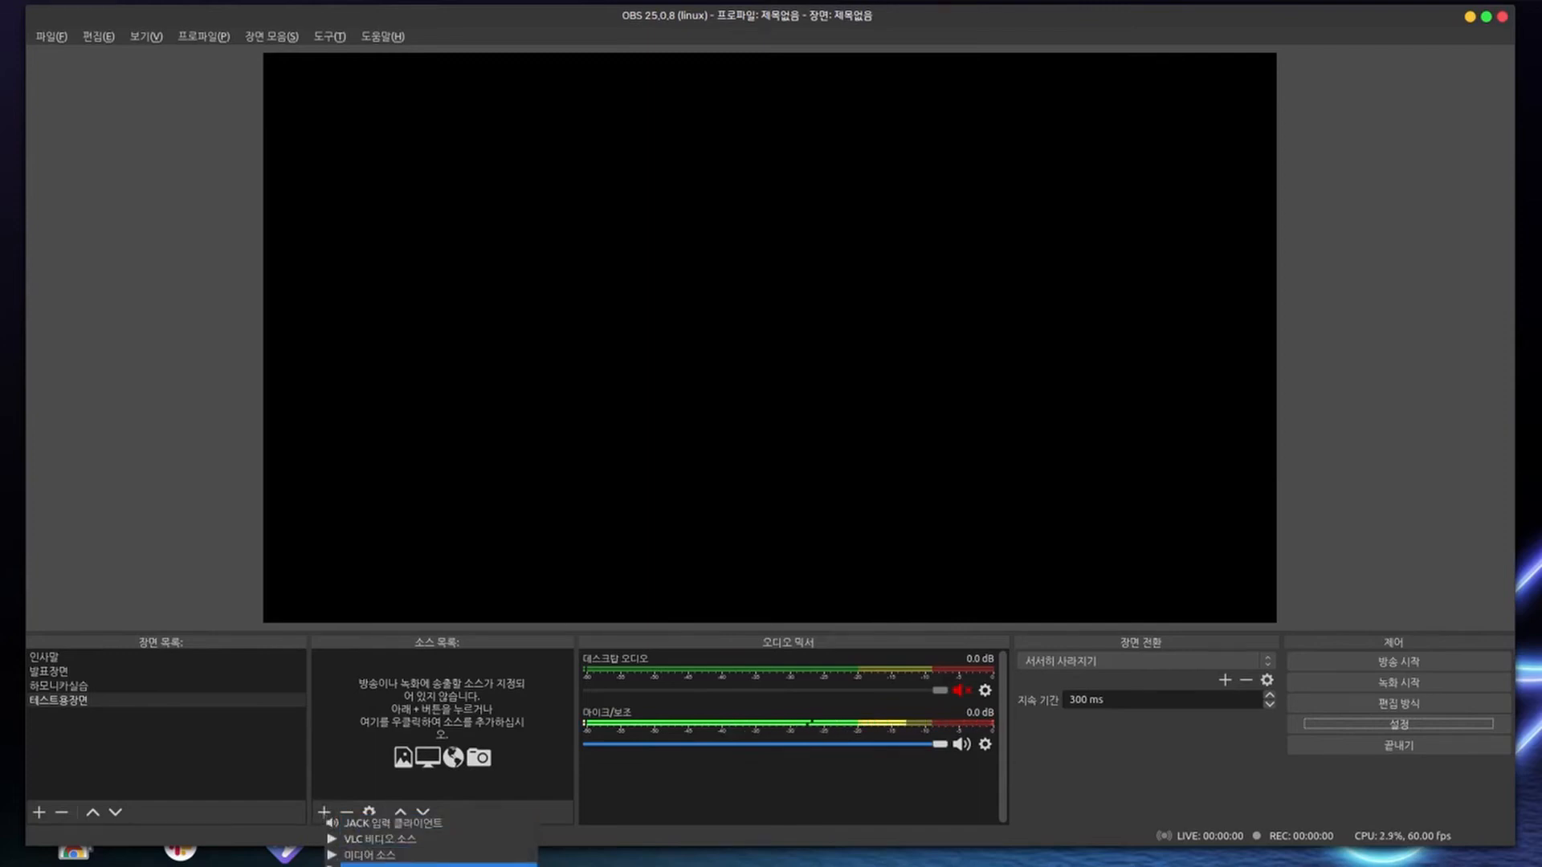
click(402, 865)
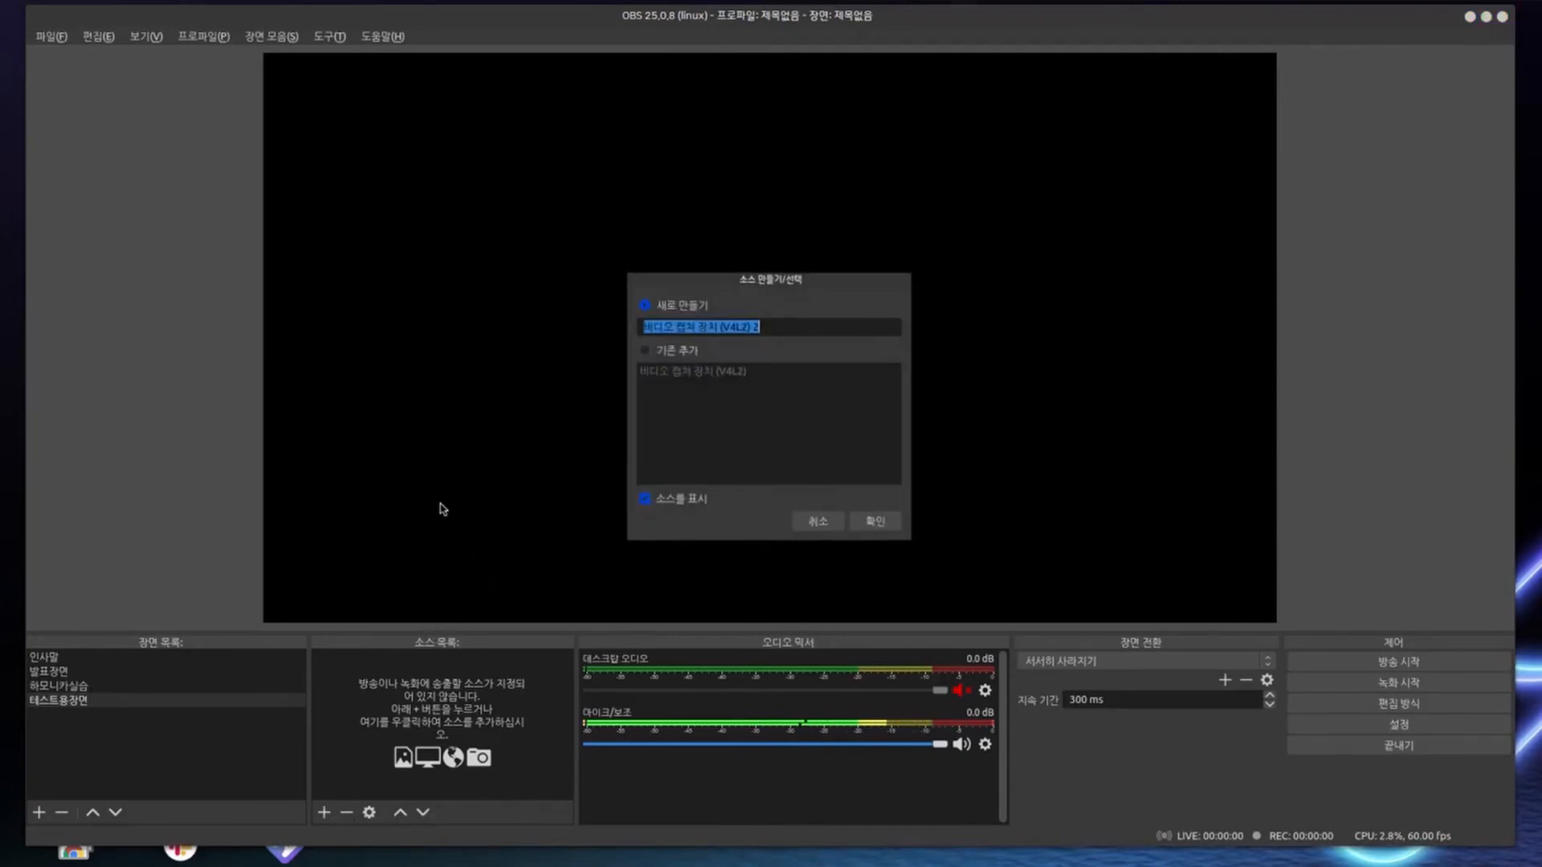
click(646, 354)
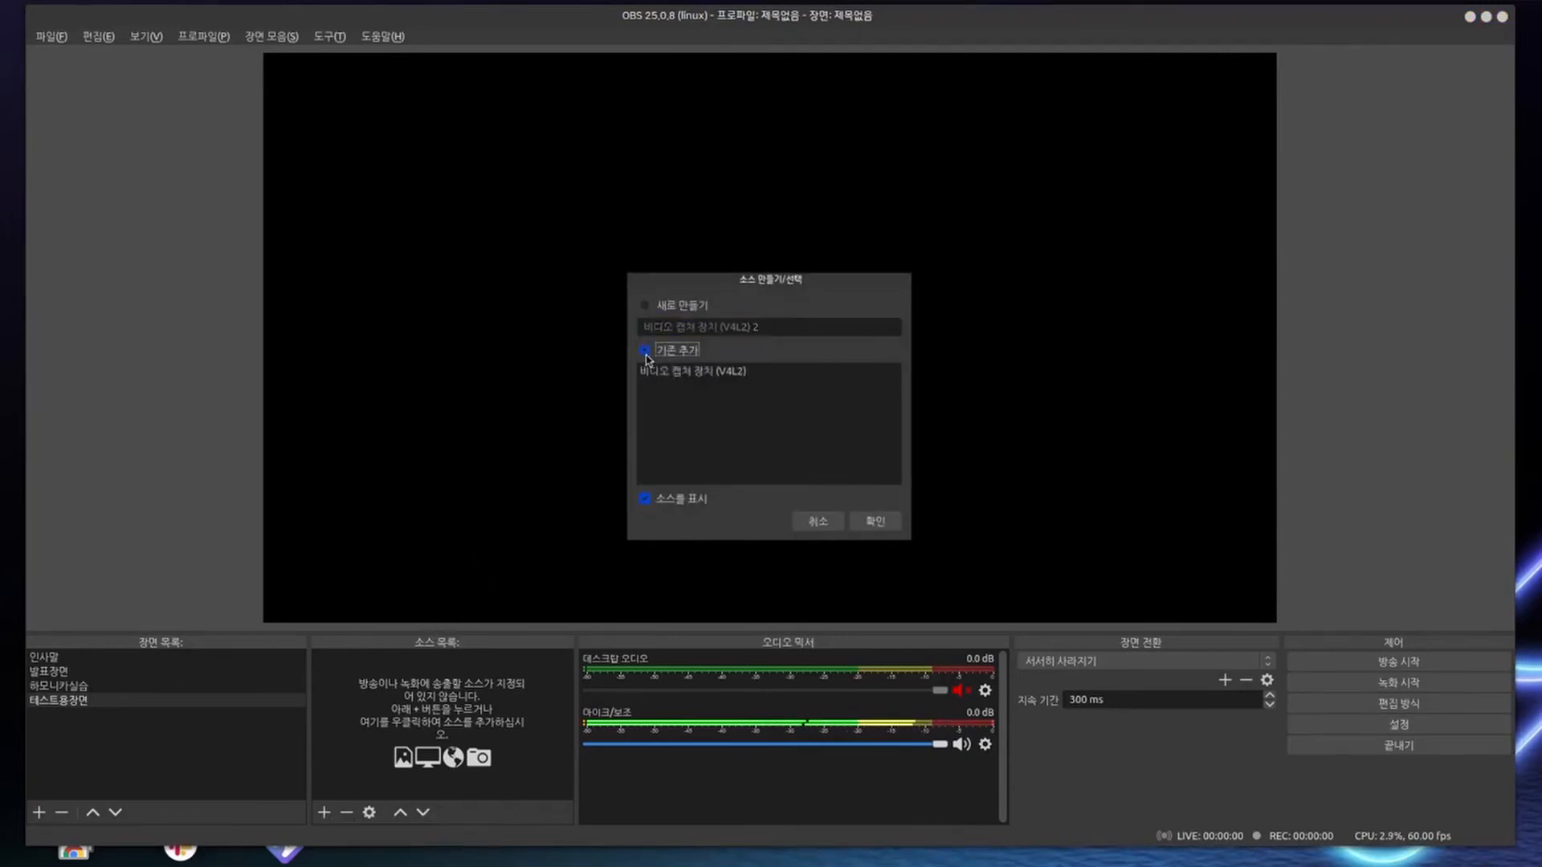
click(662, 374)
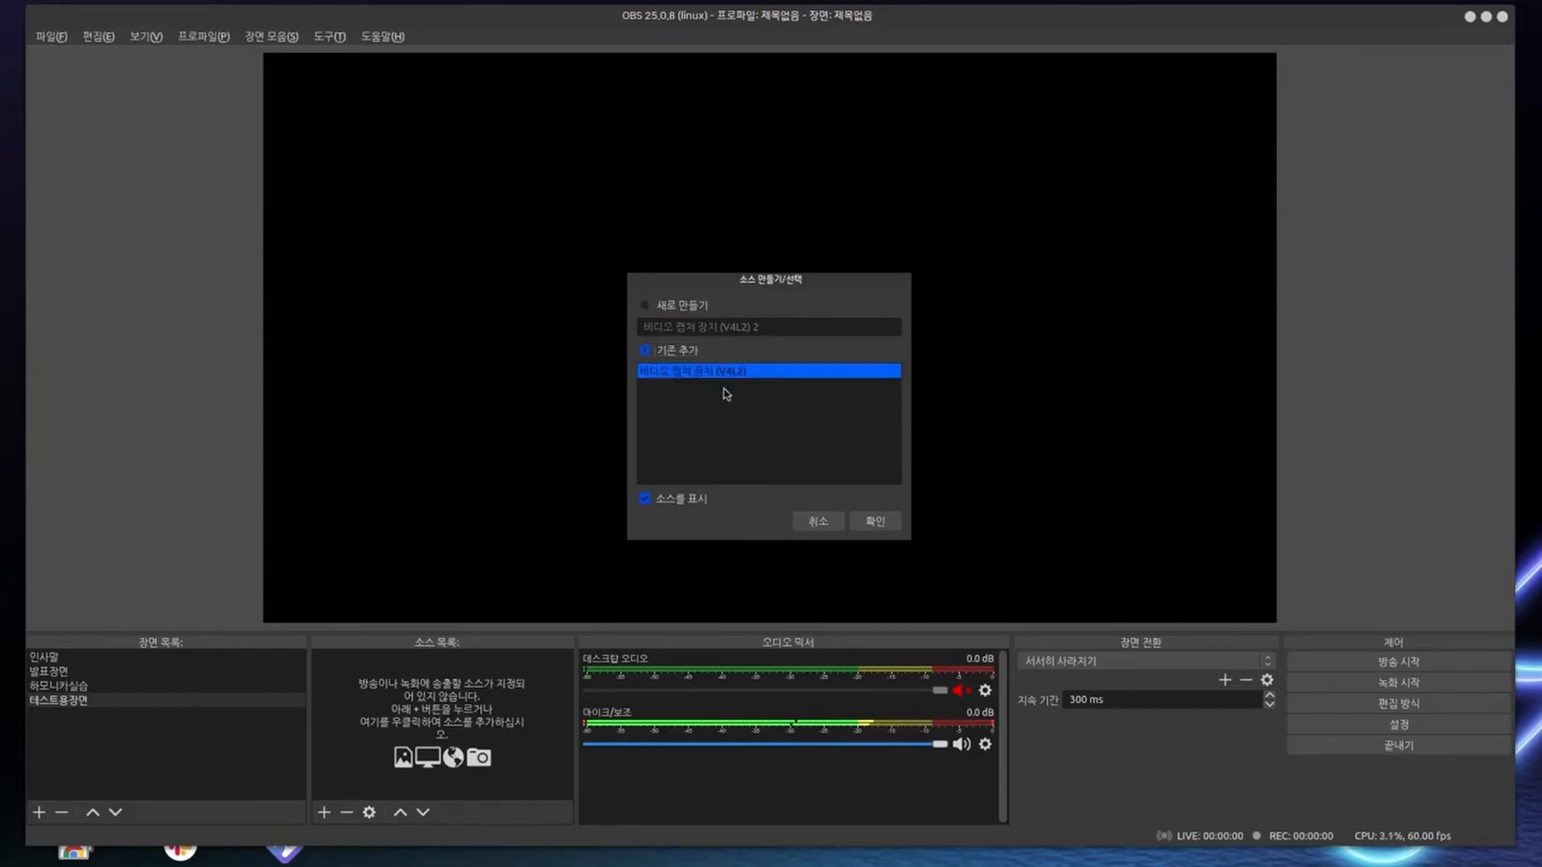
click(876, 521)
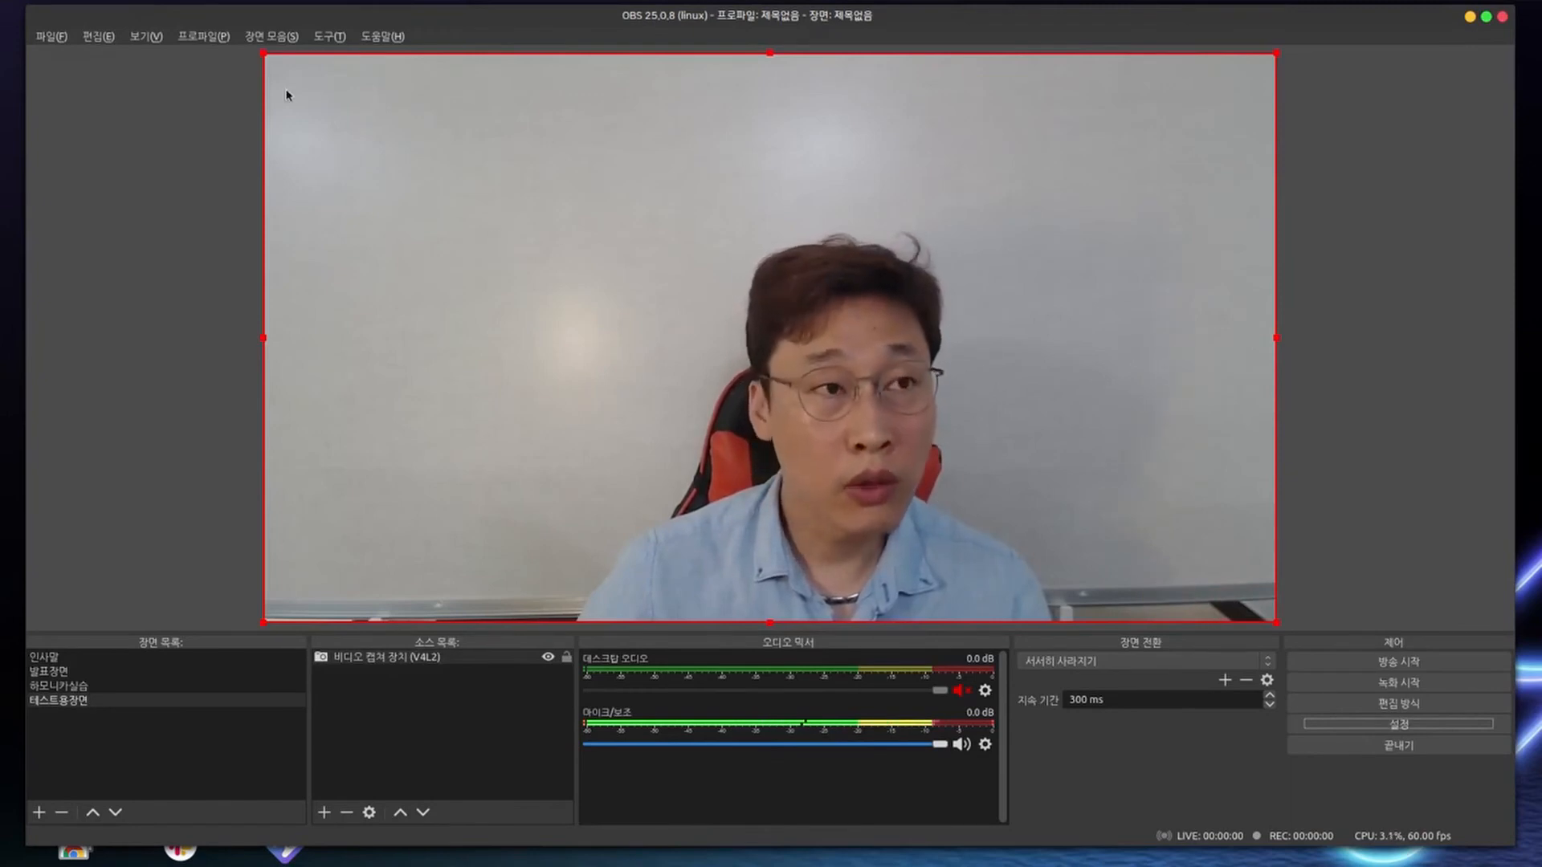
Shrink the webcam image to roughly a quarter of the canvas width and place it near the canvas's upper-right edge
drag(264, 61, 1180, 530)
drag(1197, 596, 1128, 281)
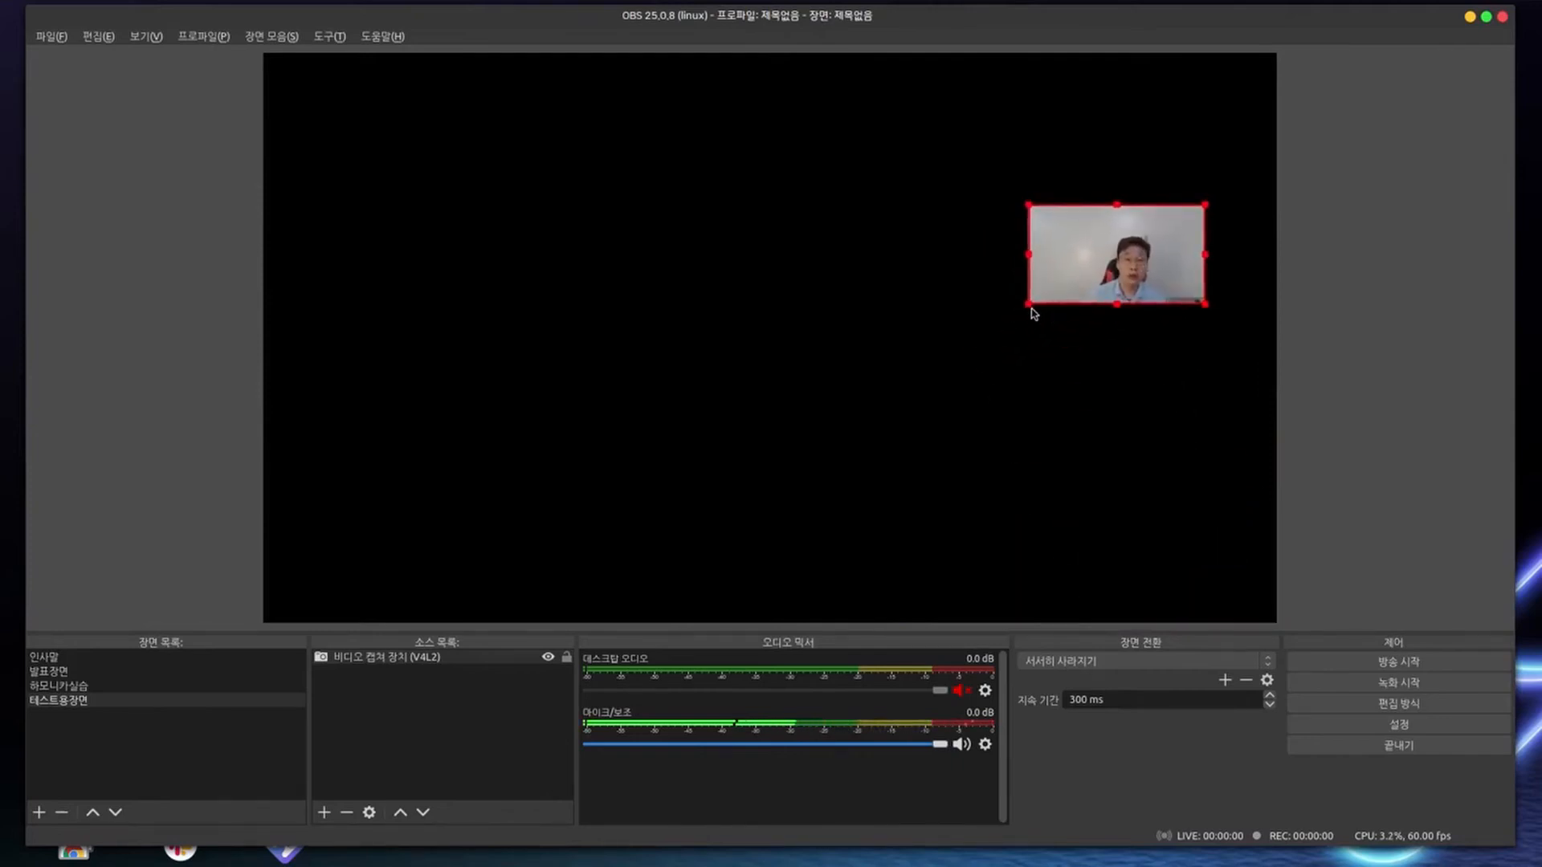
drag(1033, 314, 940, 369)
drag(1086, 319, 1147, 295)
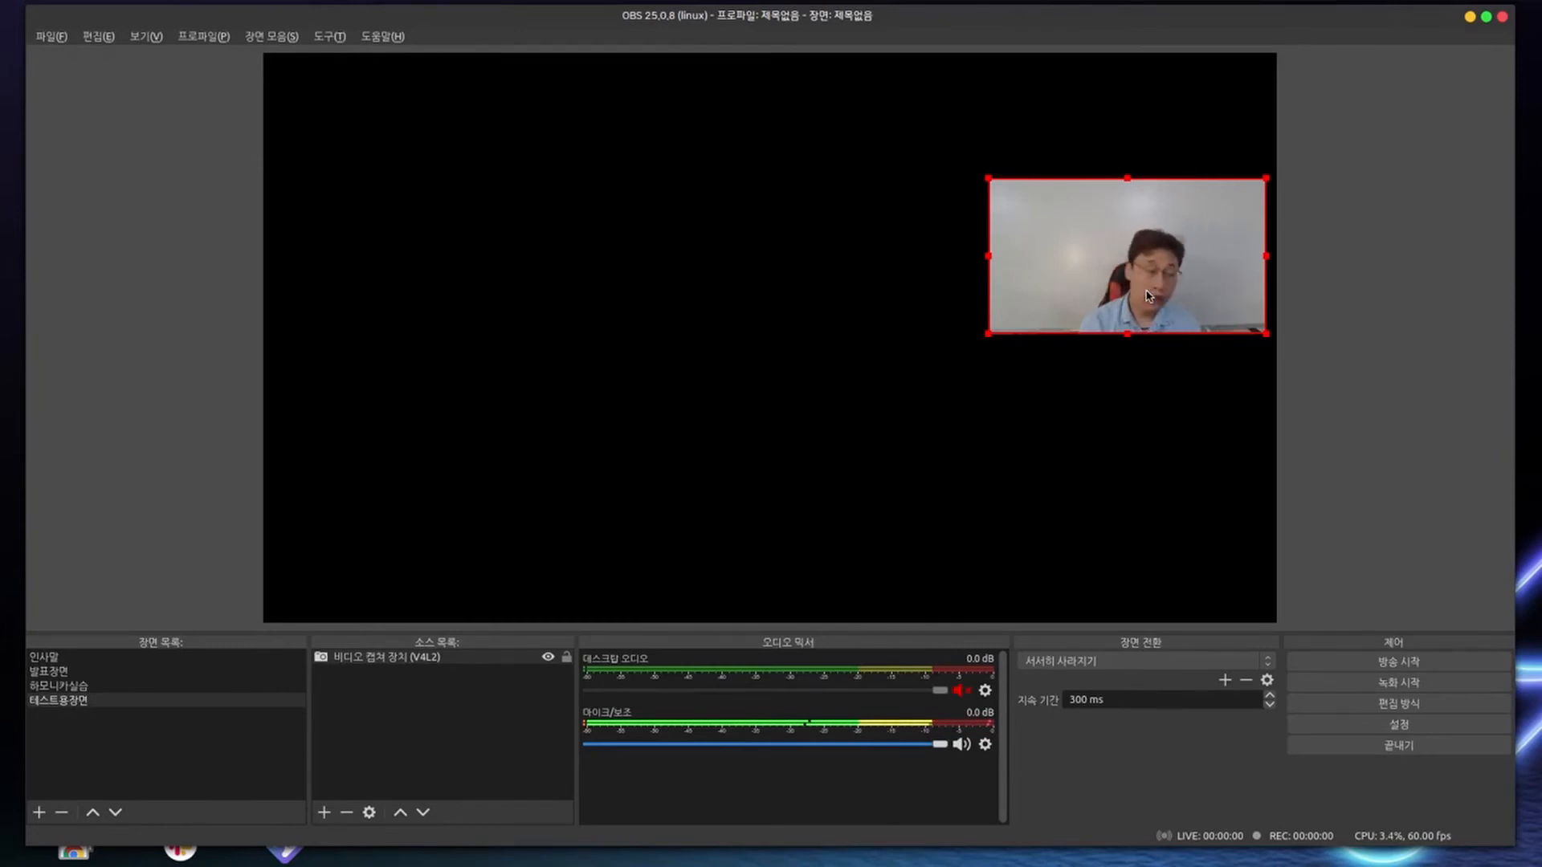
Add the existing screen capture source "화면 캡쳐 (XSHM)" to the scene, and switch its visibility off and on again
click(332, 816)
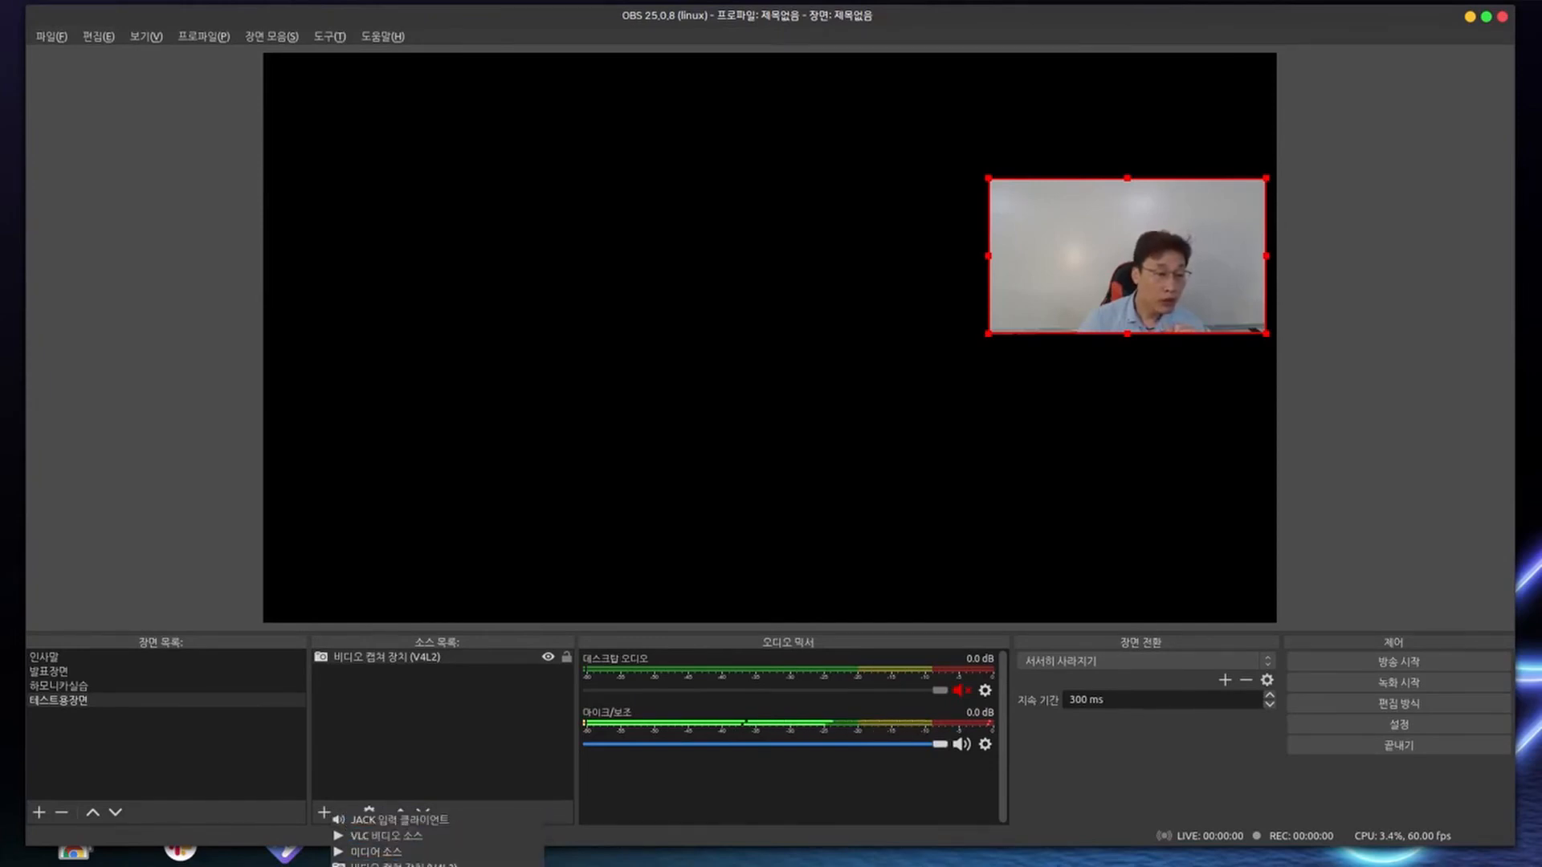
click(402, 866)
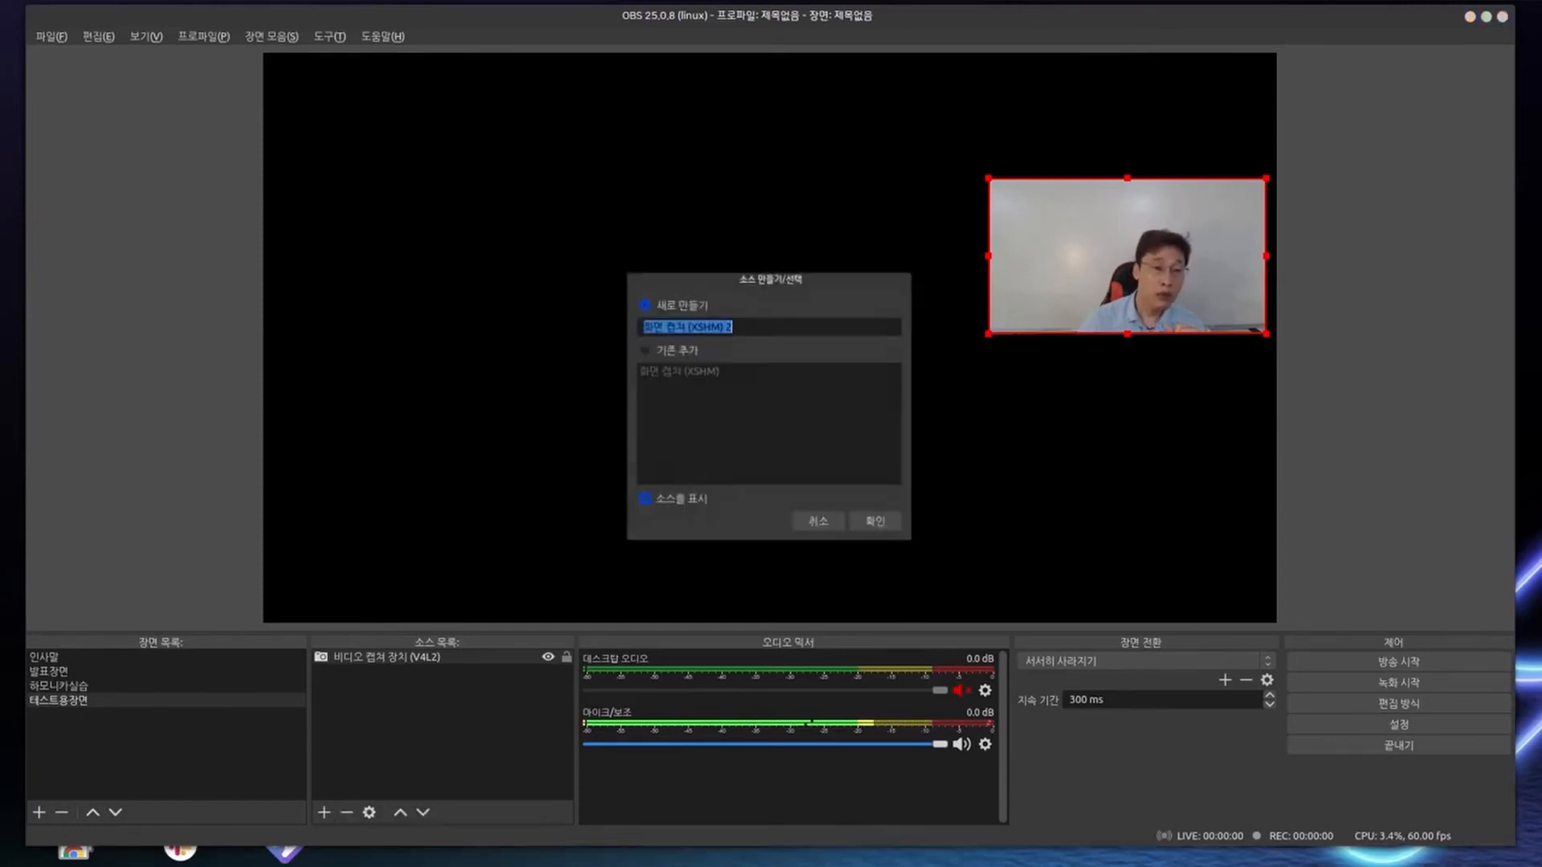
click(646, 353)
click(723, 372)
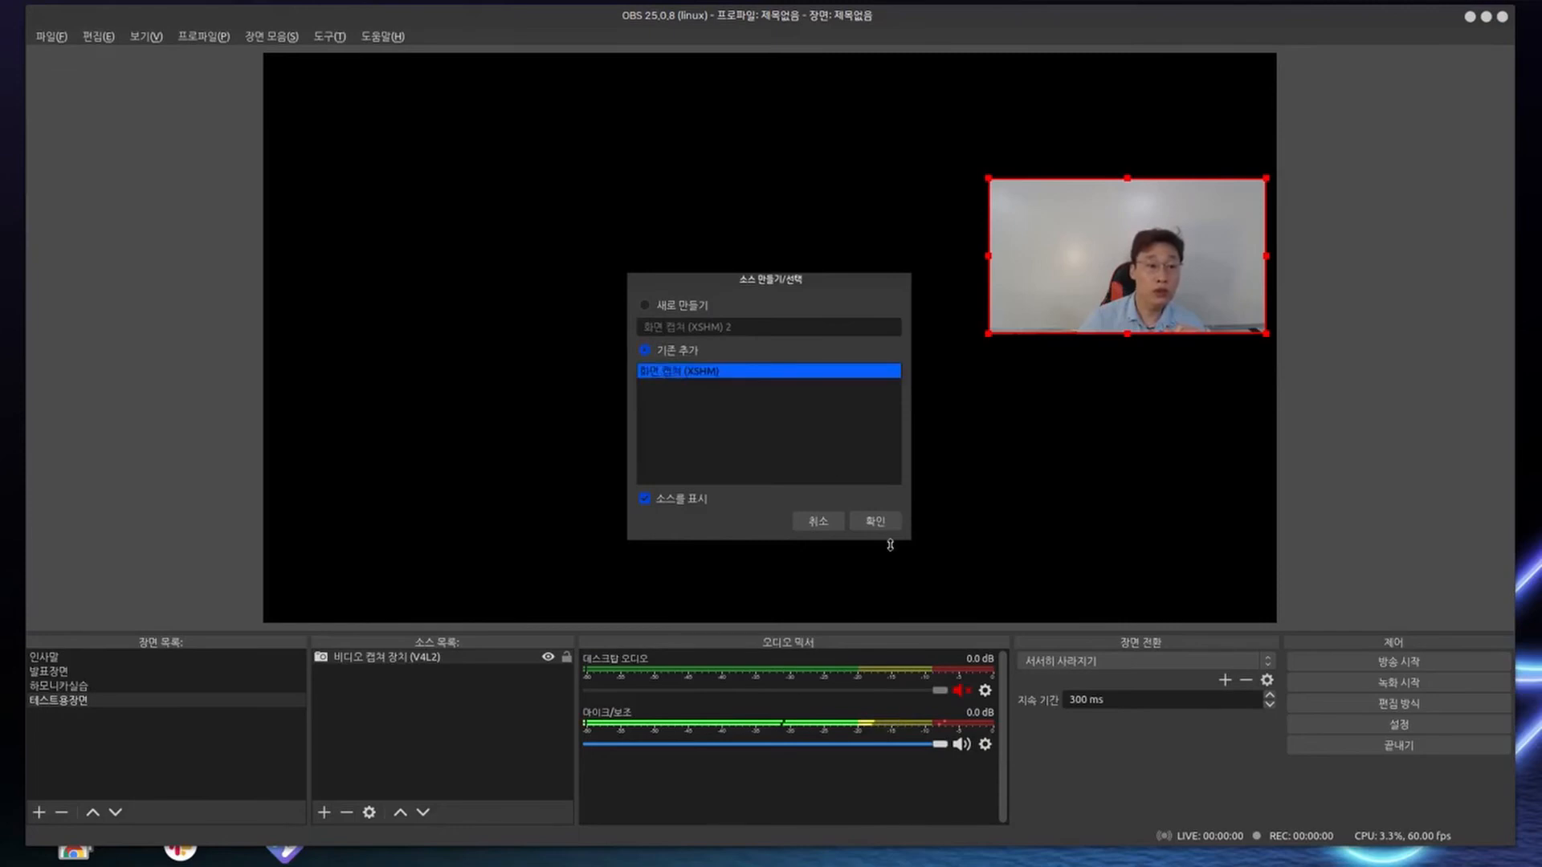
click(888, 526)
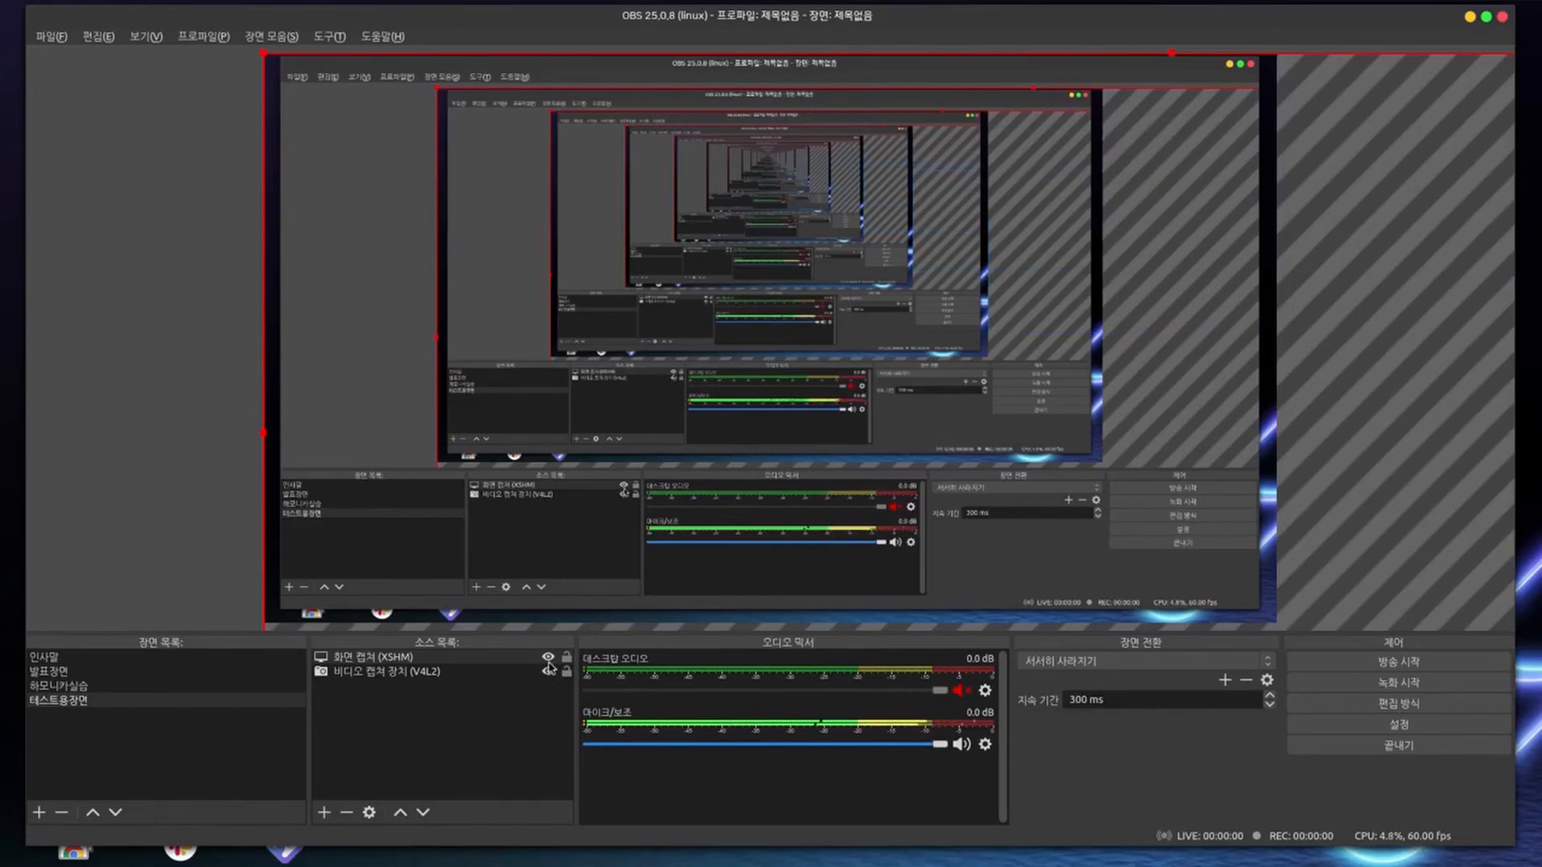
click(547, 658)
click(548, 659)
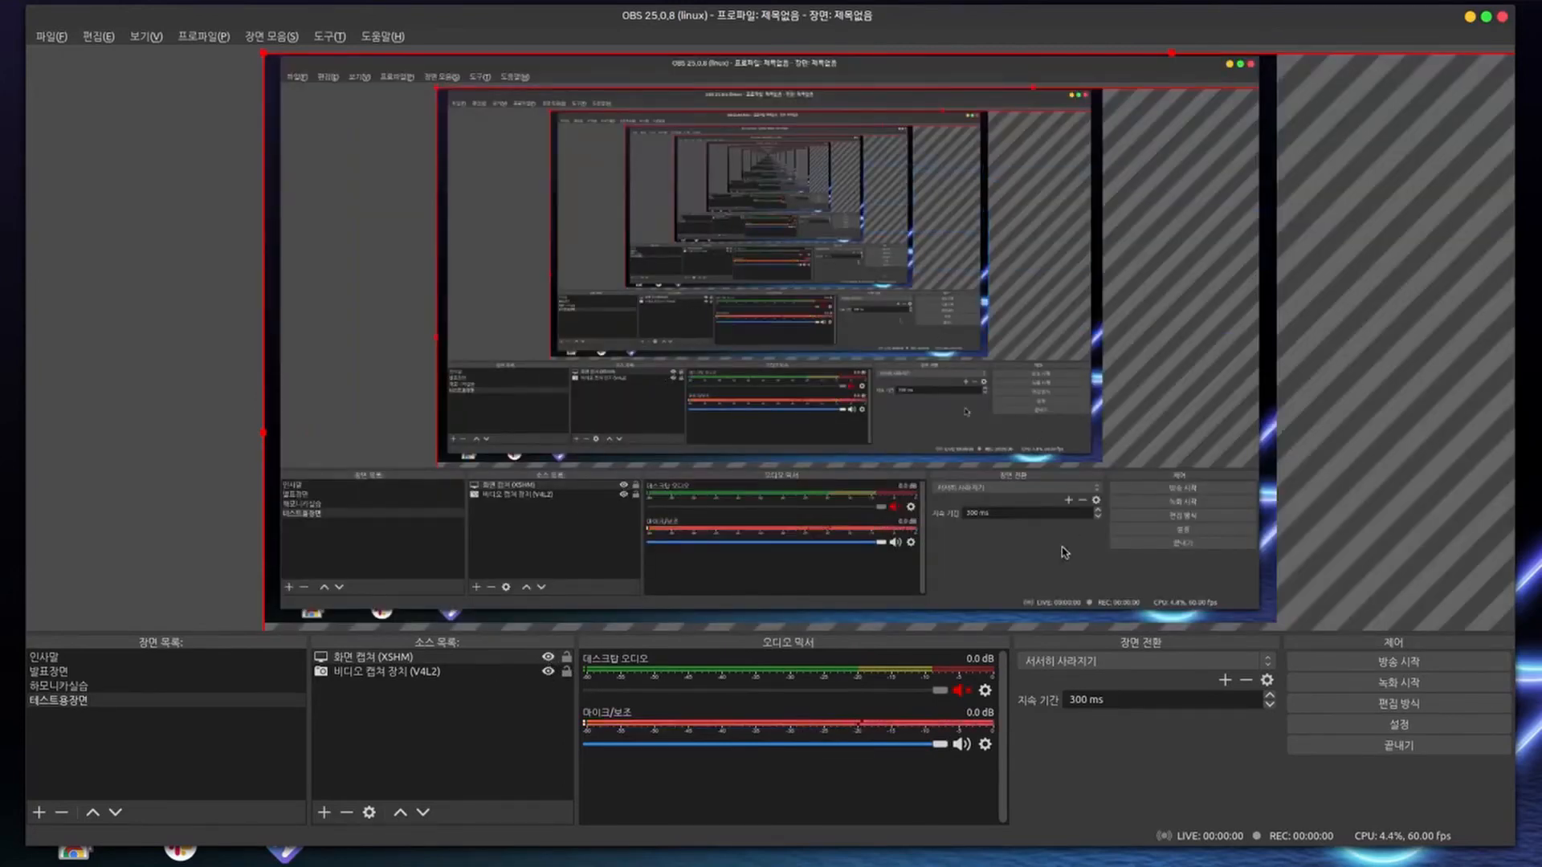
Reorder the webcam source above the screen capture, and move its image to the canvas's lower-right corner
click(390, 673)
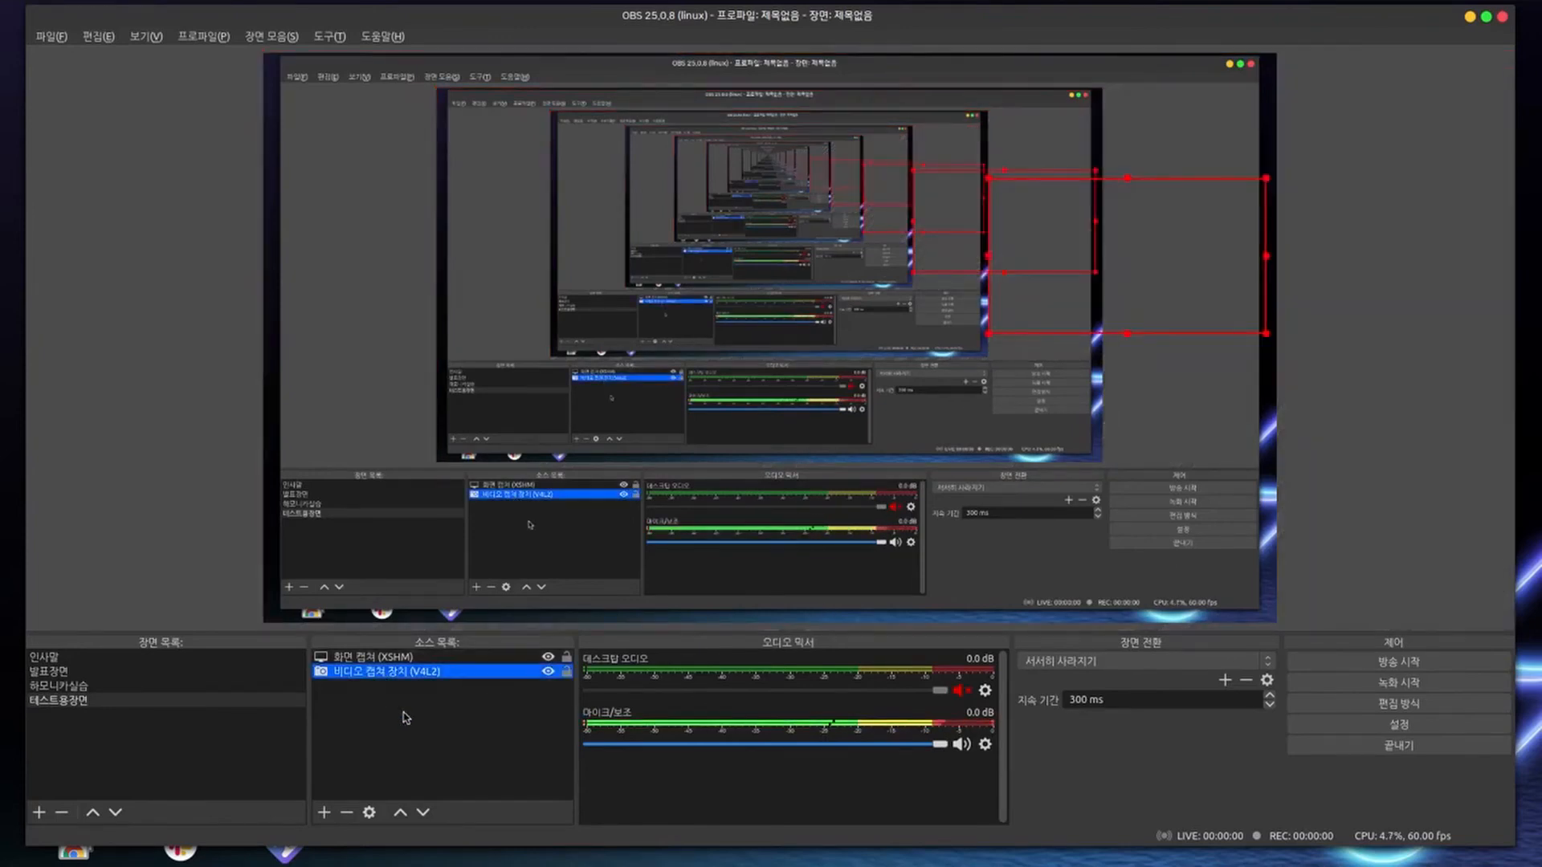
click(400, 814)
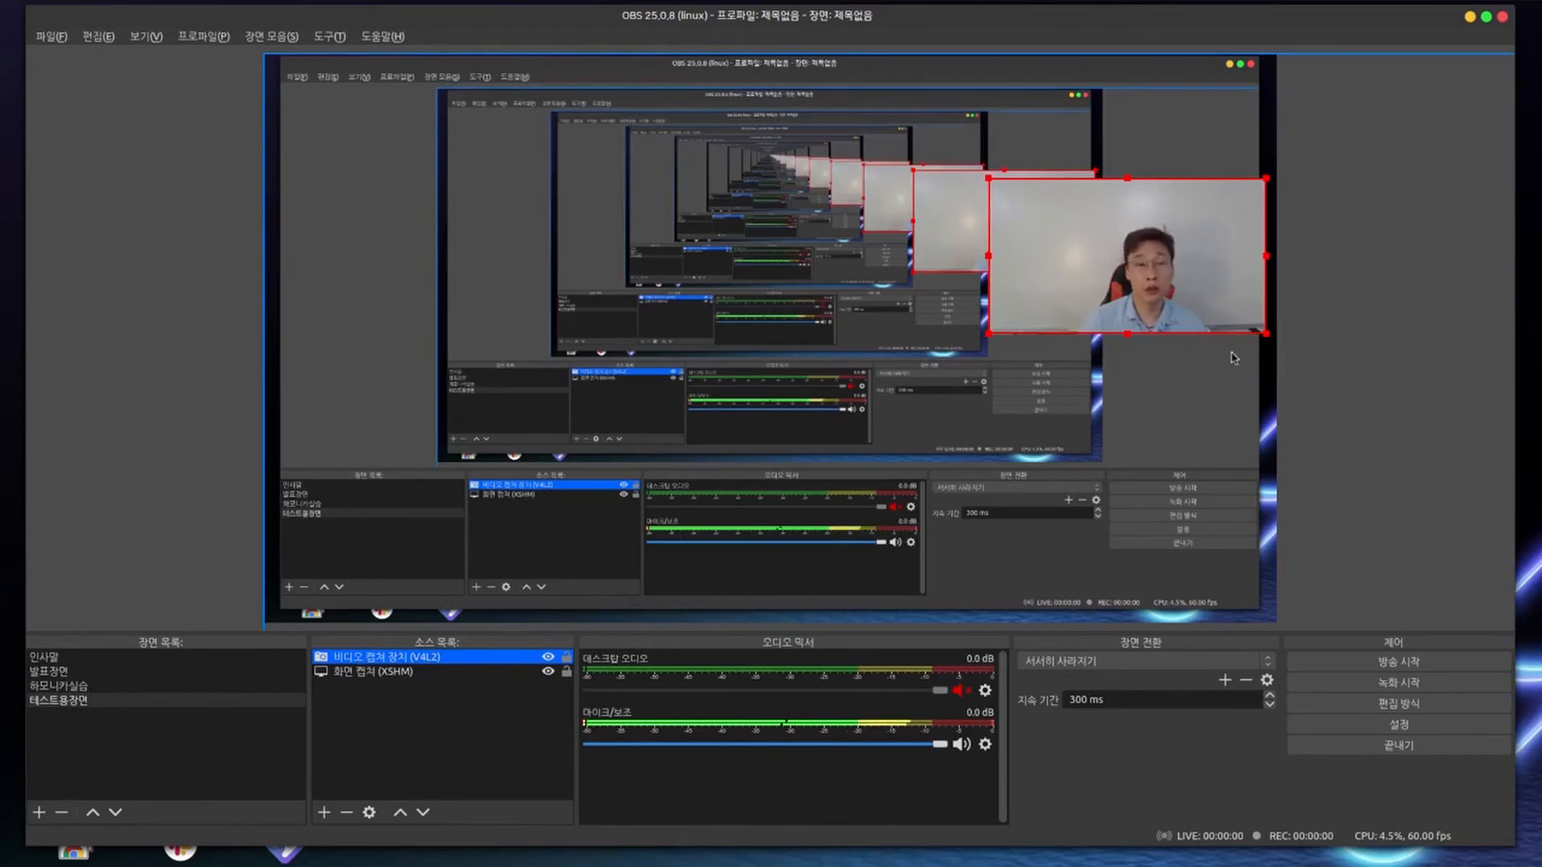
drag(1174, 332, 1164, 548)
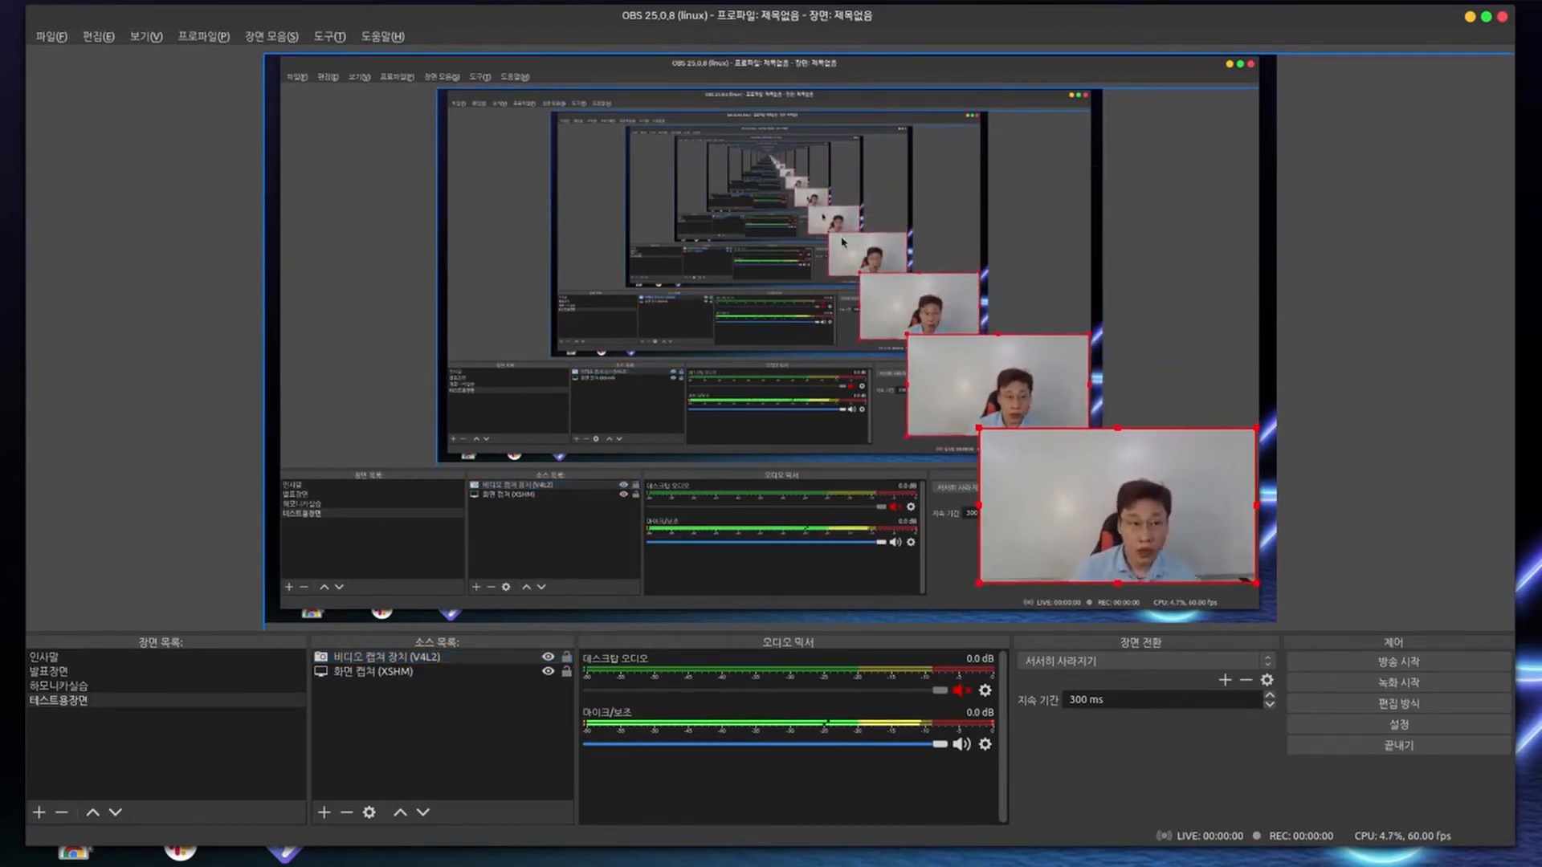
Hide and show the webcam source, and do the same with the screen capture source, to compare the preview
click(548, 658)
click(548, 658)
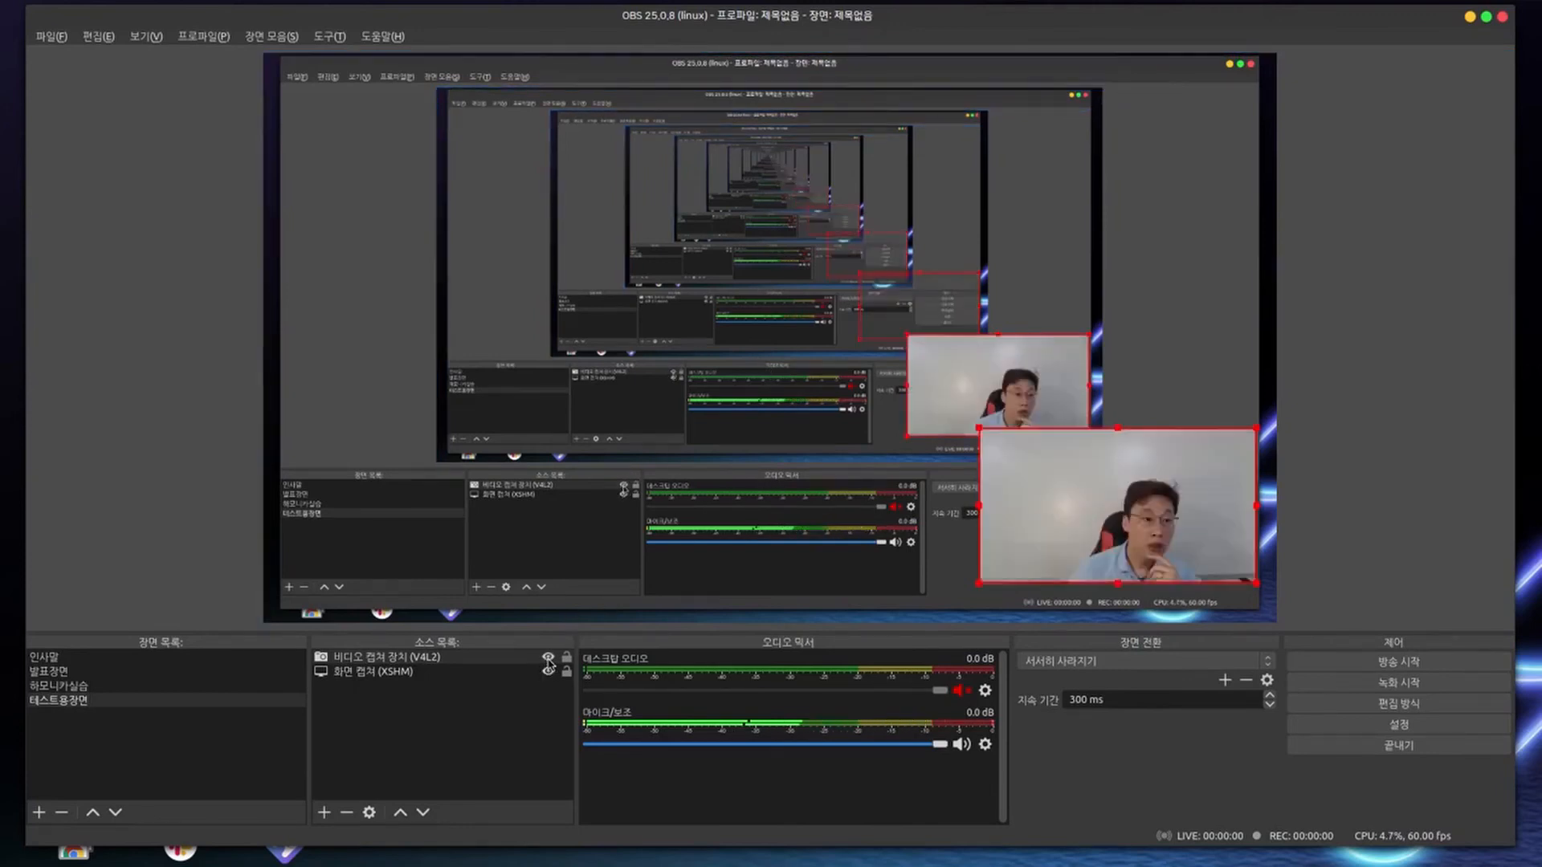
click(548, 658)
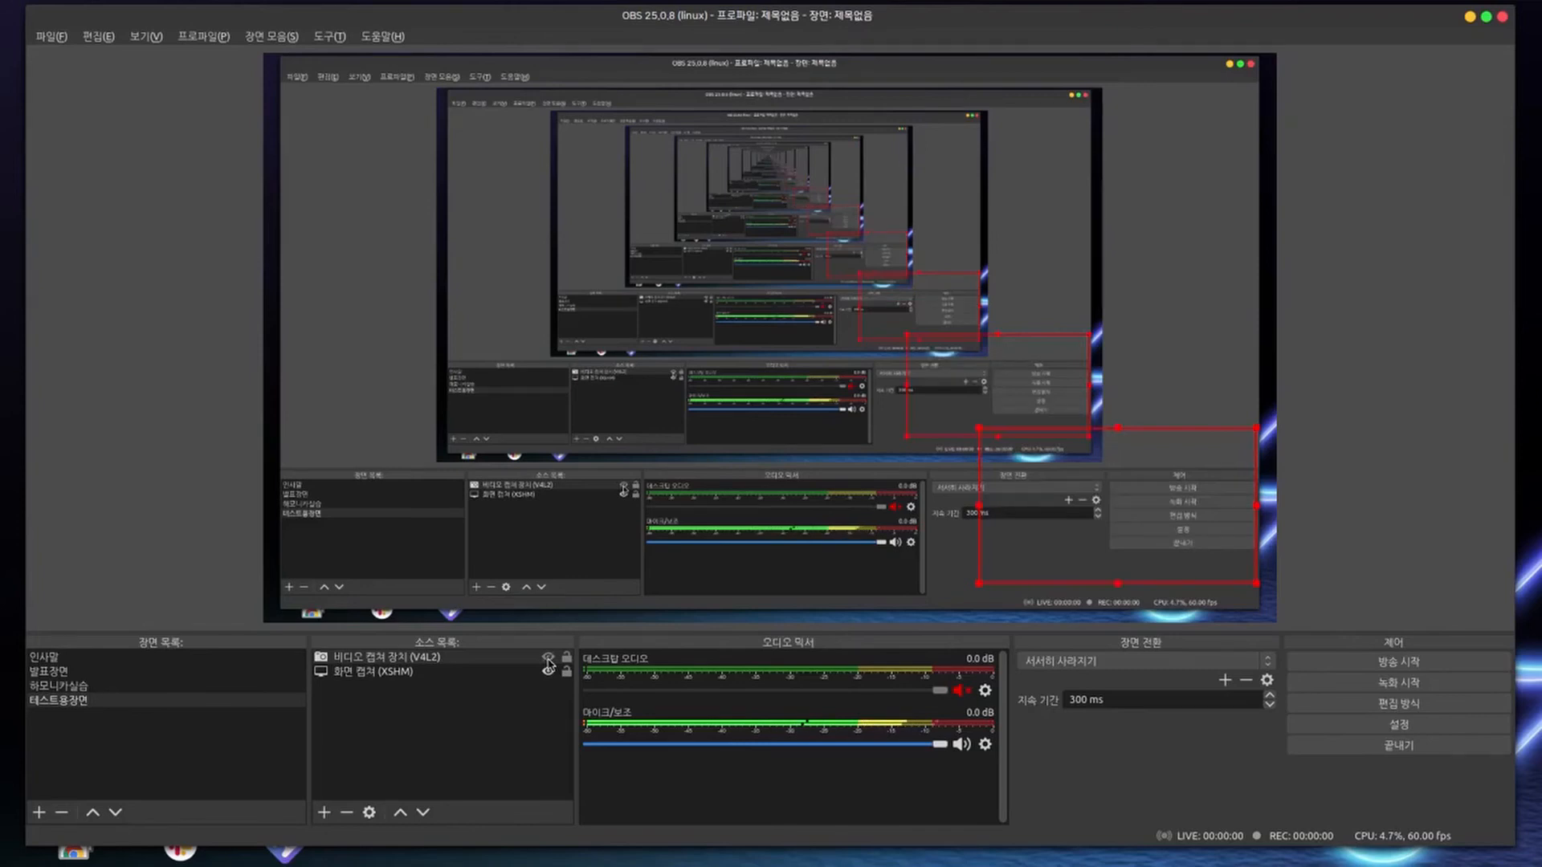
click(549, 659)
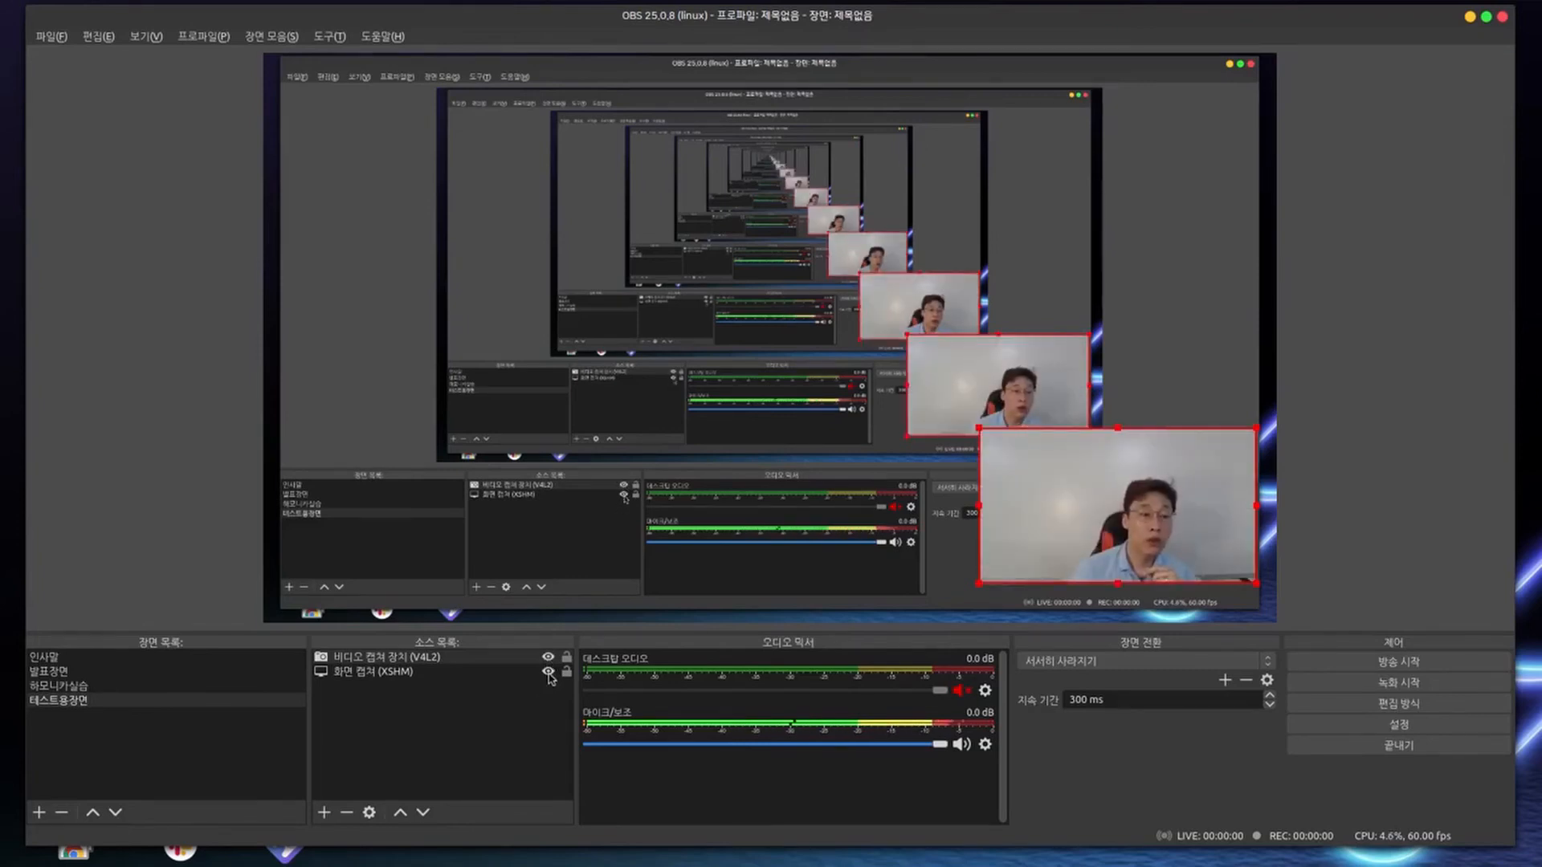
click(548, 672)
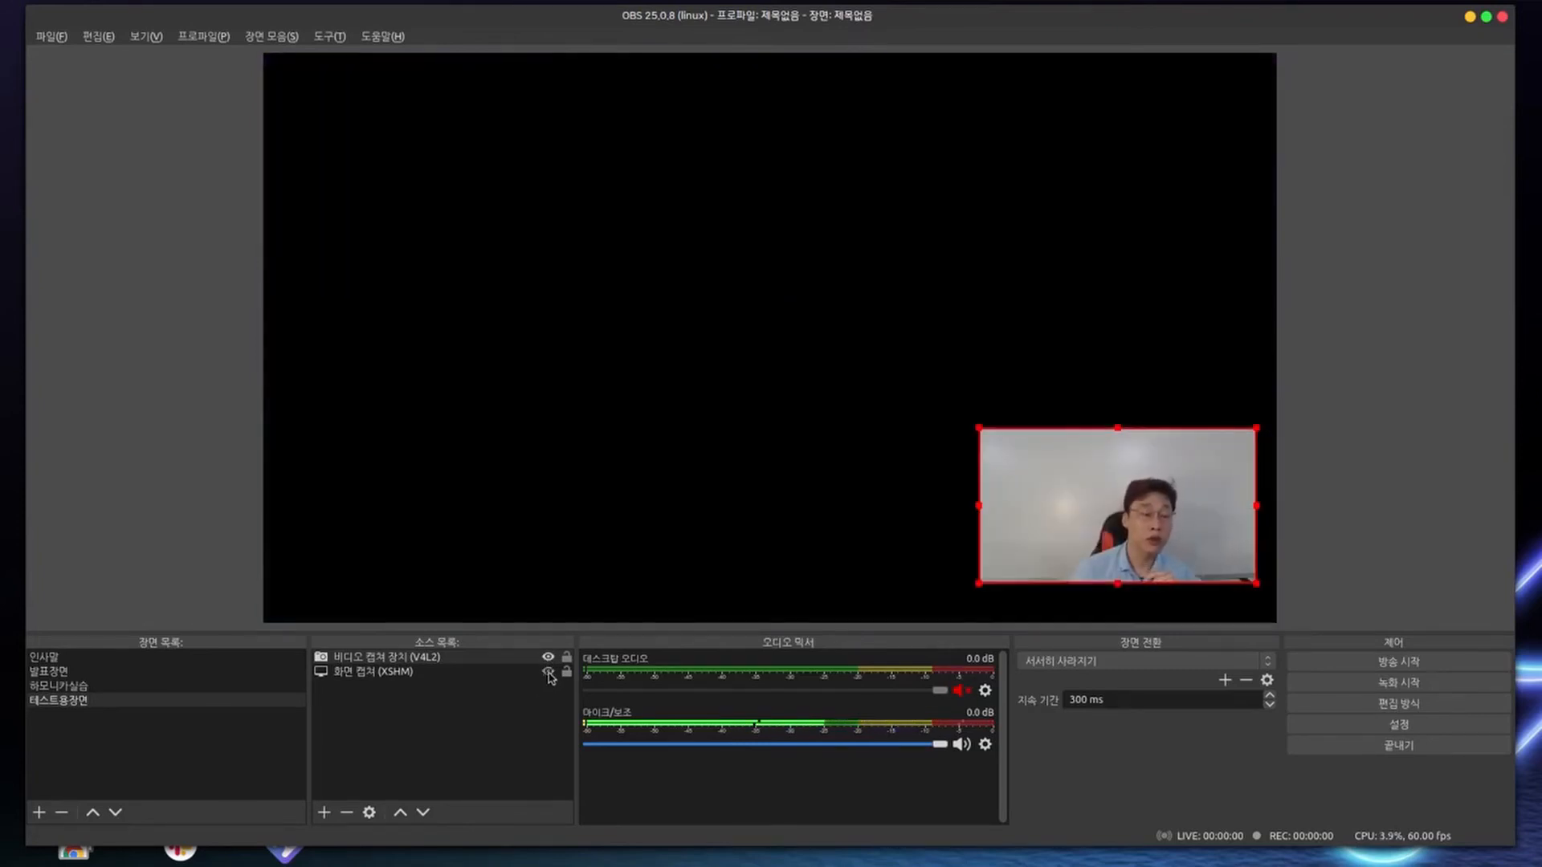
click(548, 673)
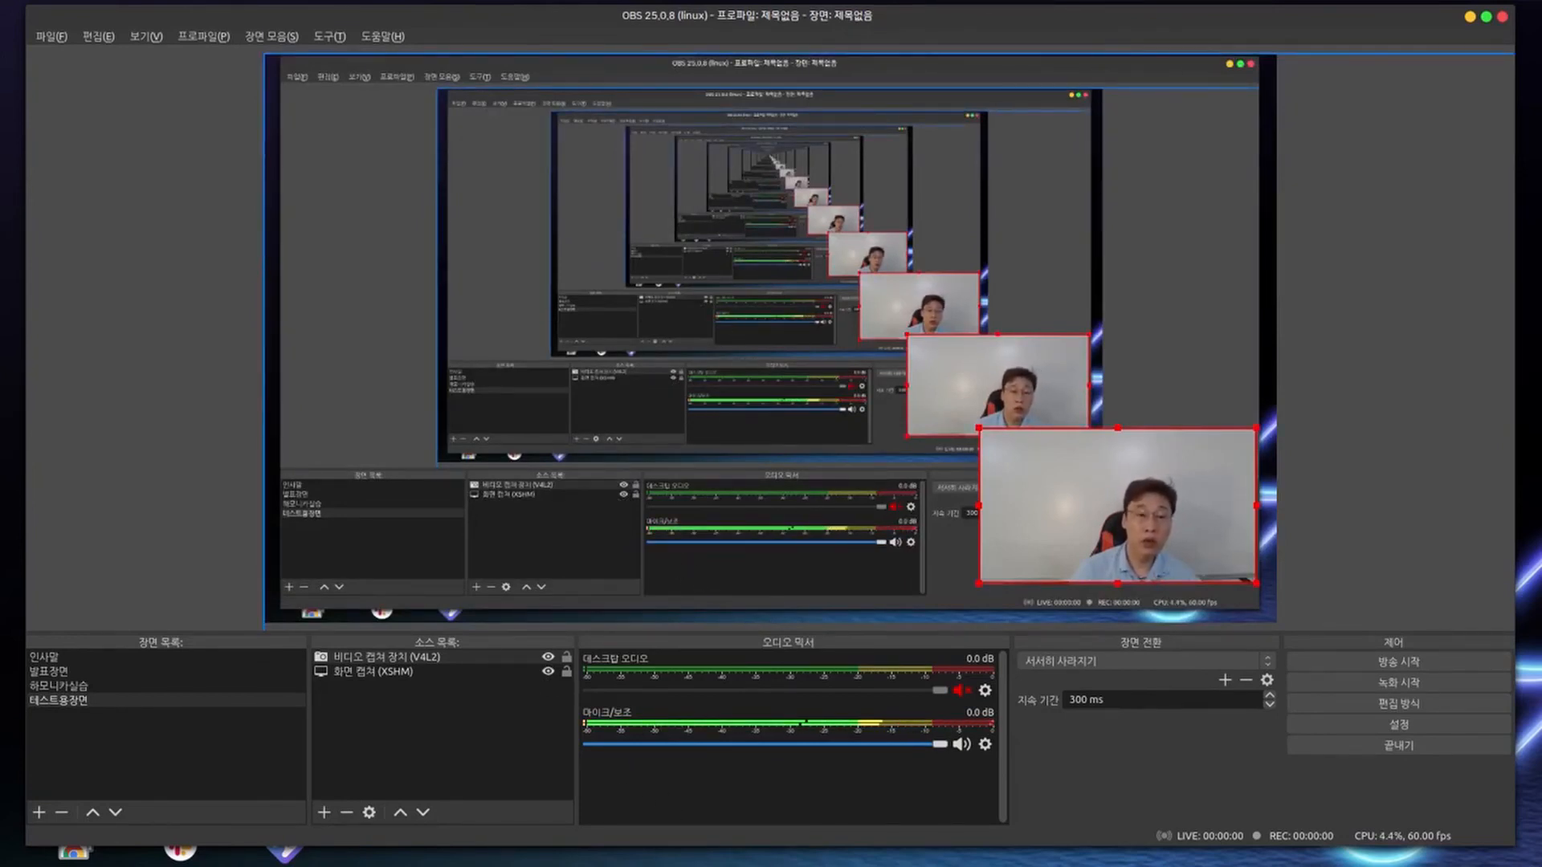
Open a file manager window on the home folder and move it up and to the left over the OBS window
key(super+e)
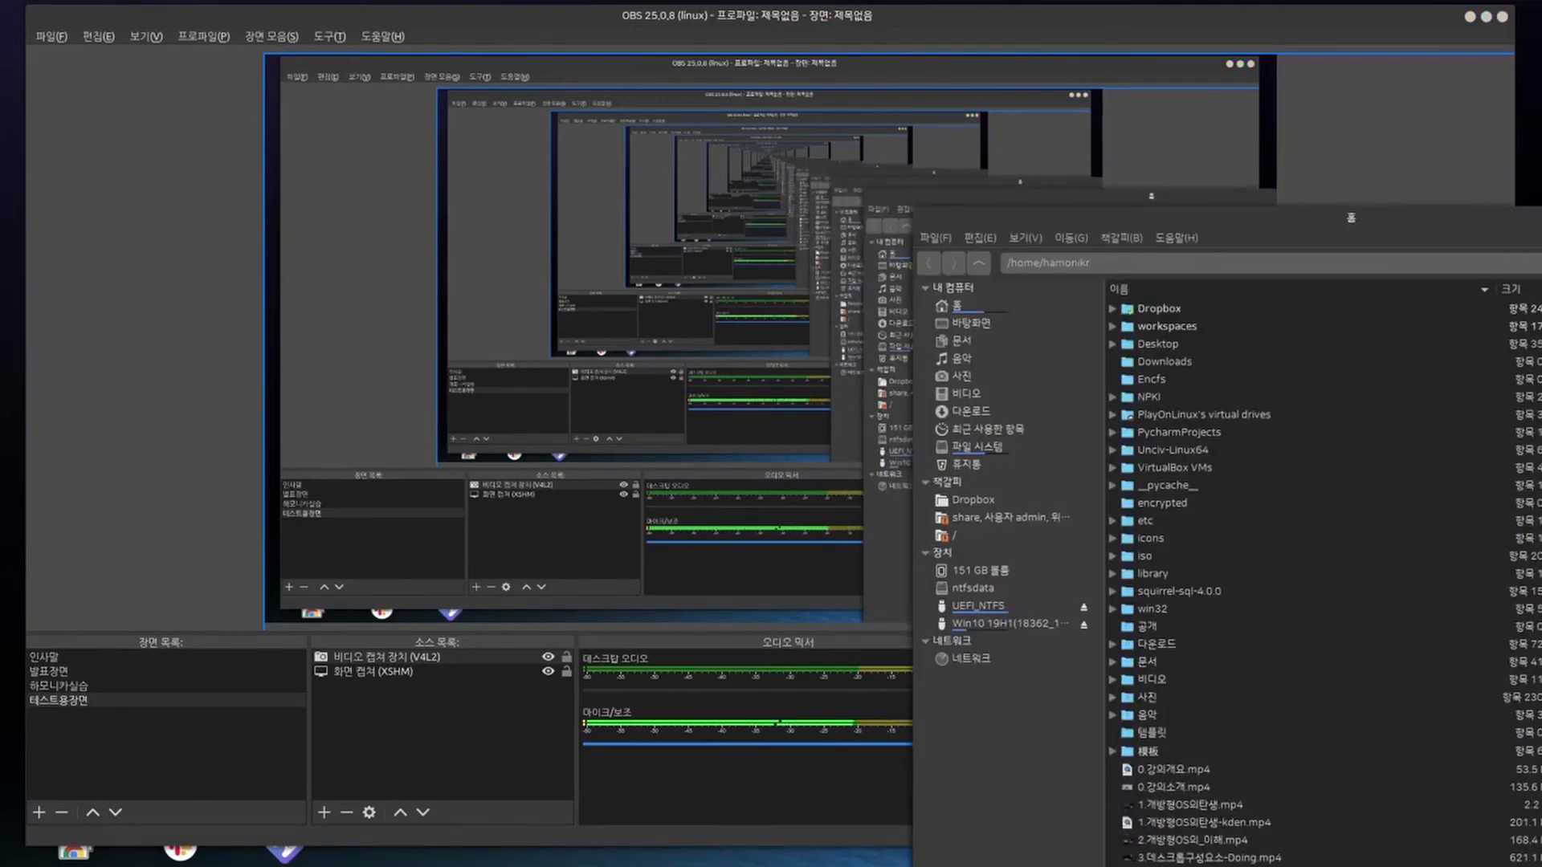
key(alt+F4)
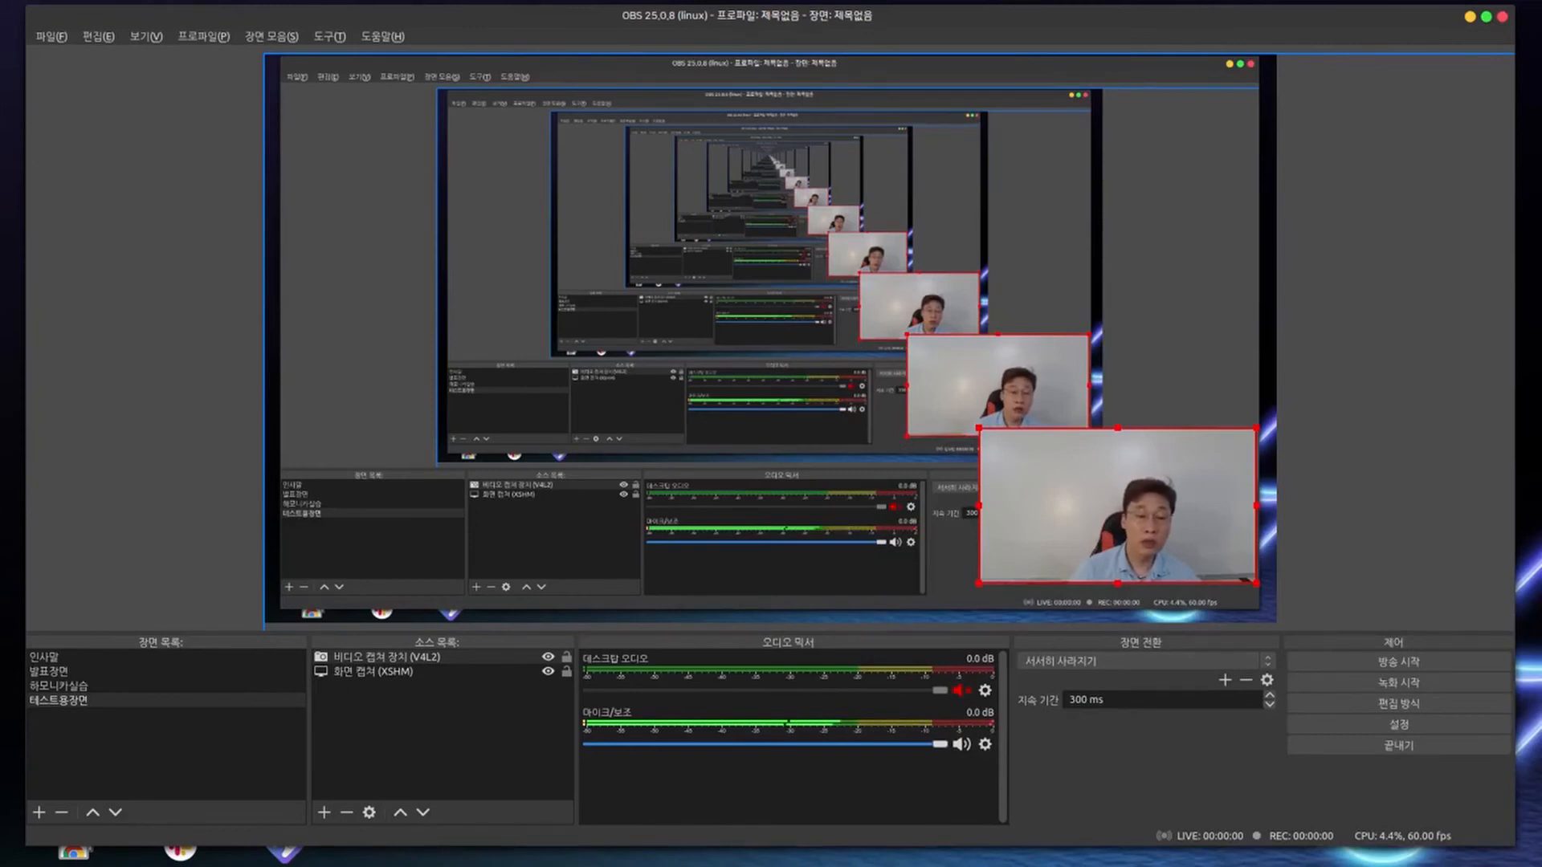
key(super+e)
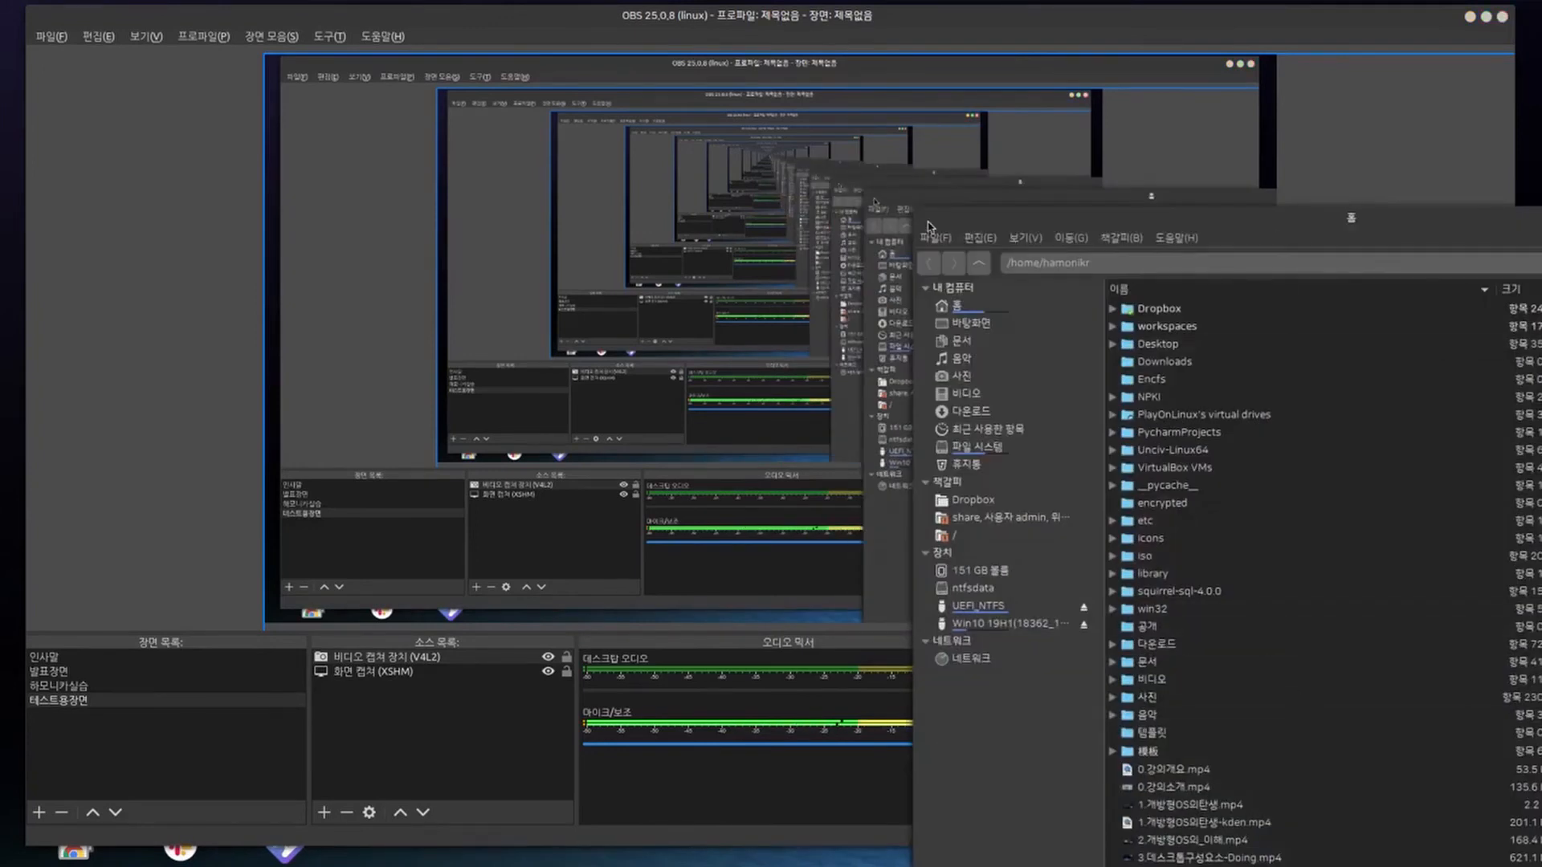
drag(1384, 238, 1254, 111)
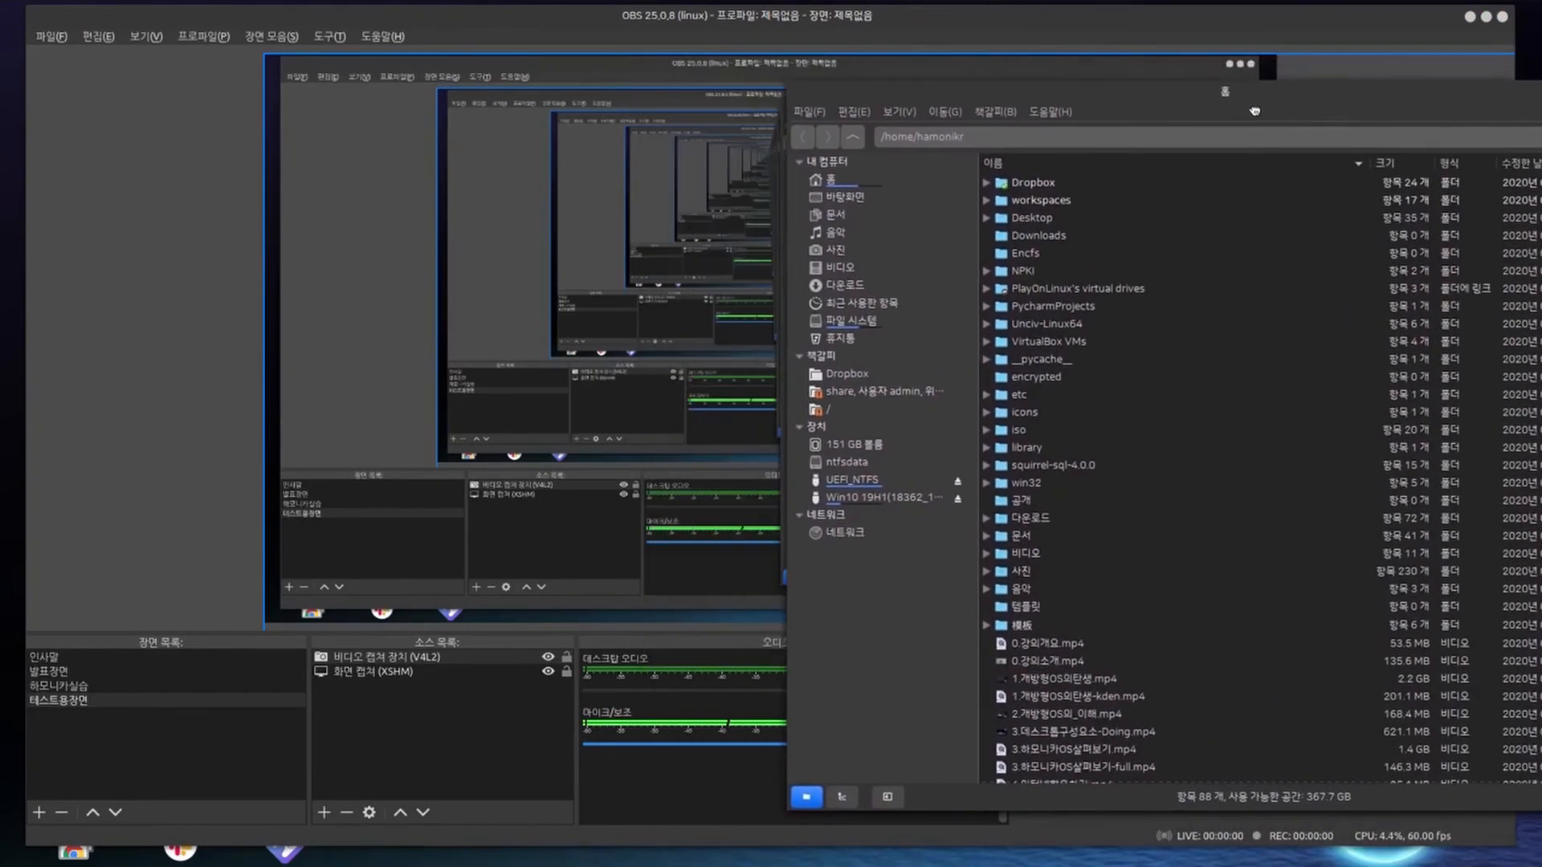
Back in OBS, create a new window capture source "윈도우 캡쳐 (Xcomposite) 2" that captures the file manager window "홈"
click(472, 755)
click(324, 812)
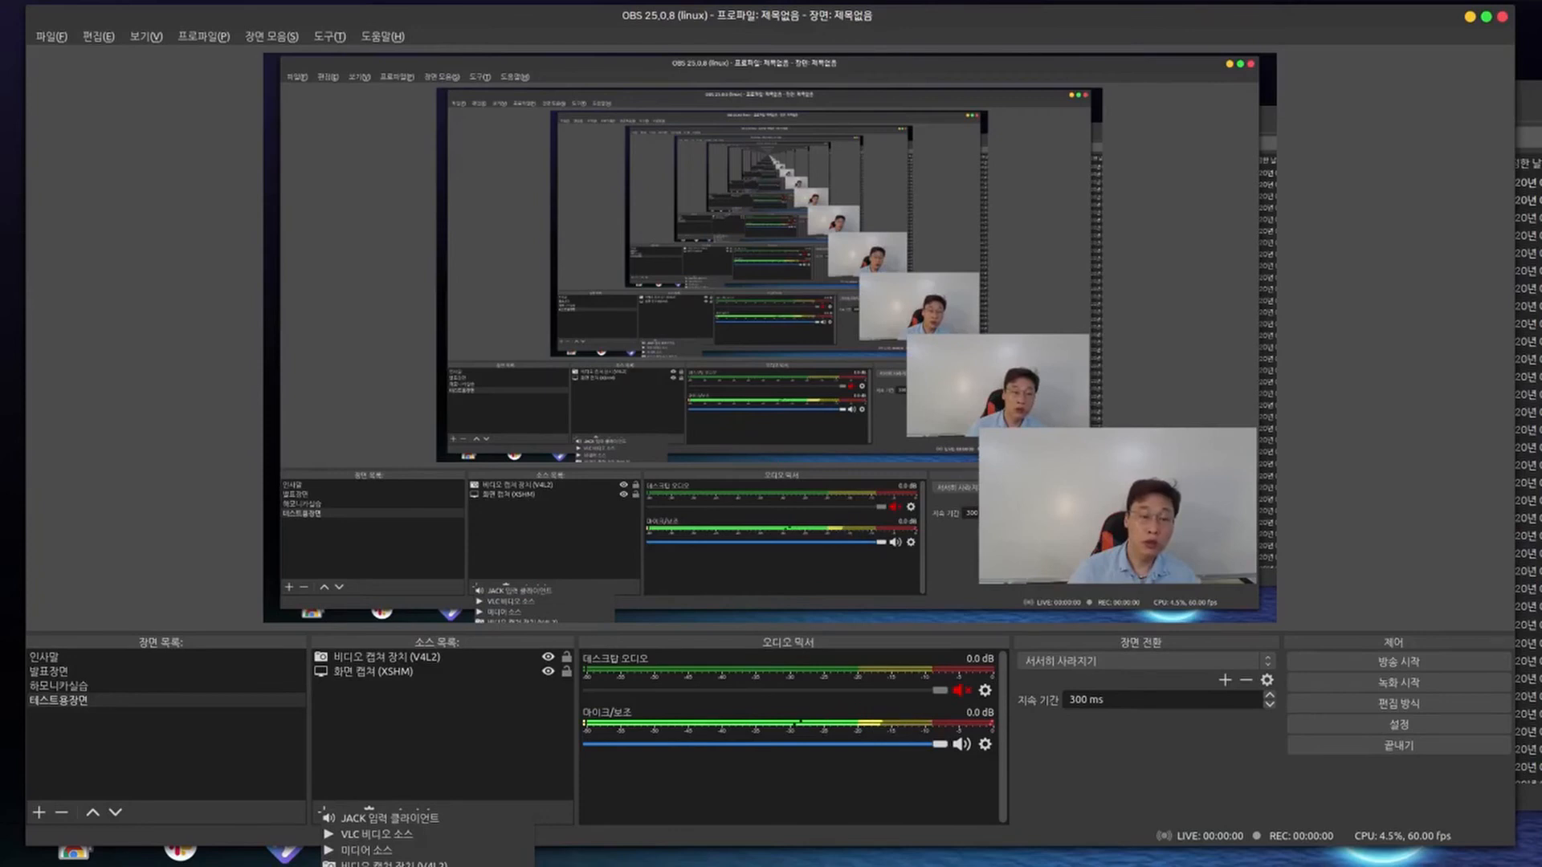
click(393, 866)
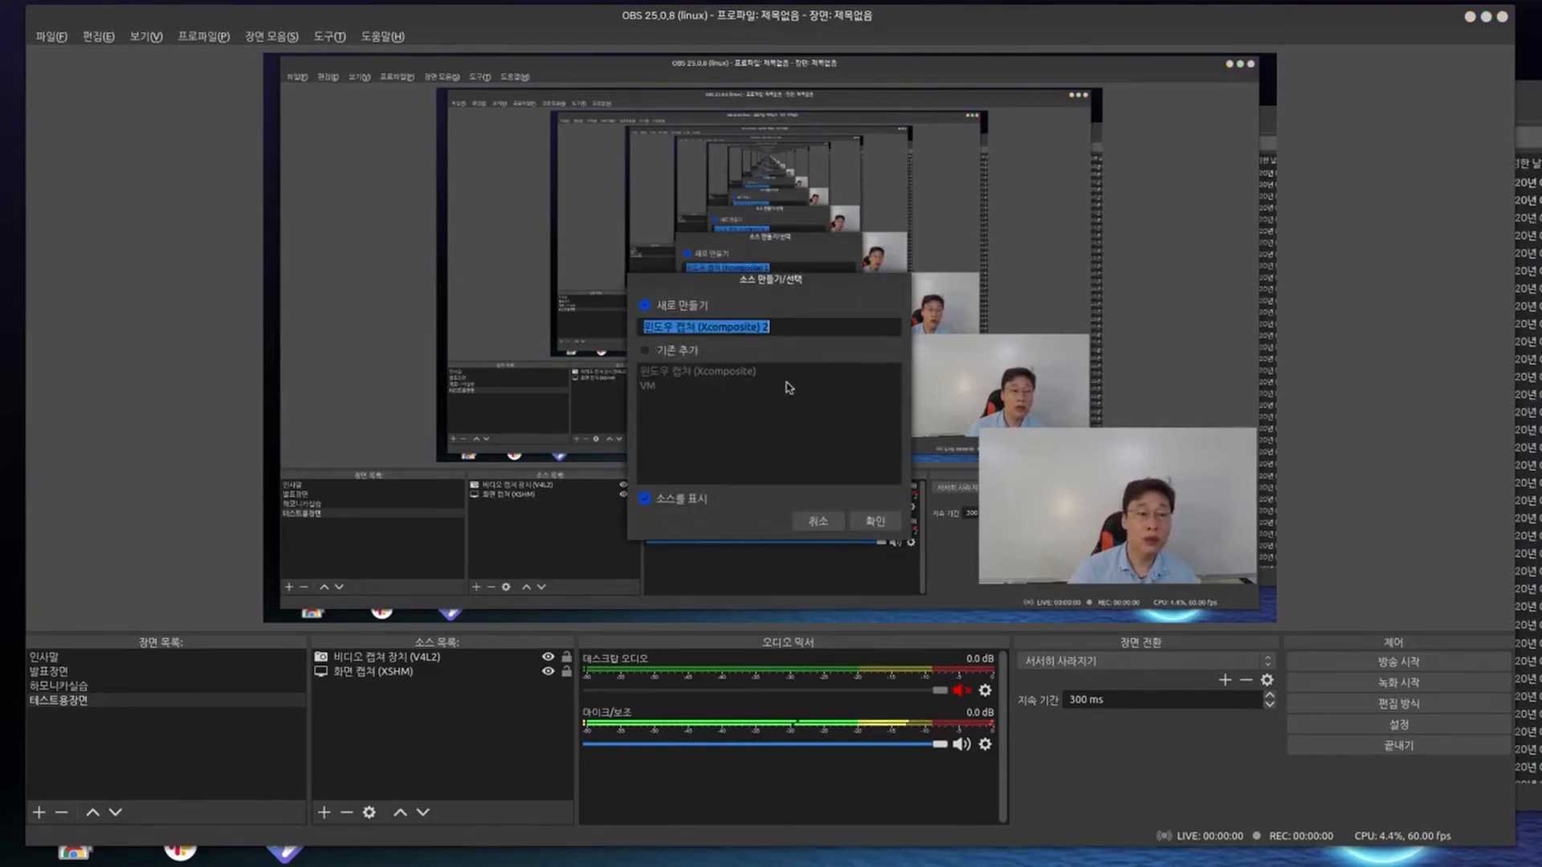
click(876, 523)
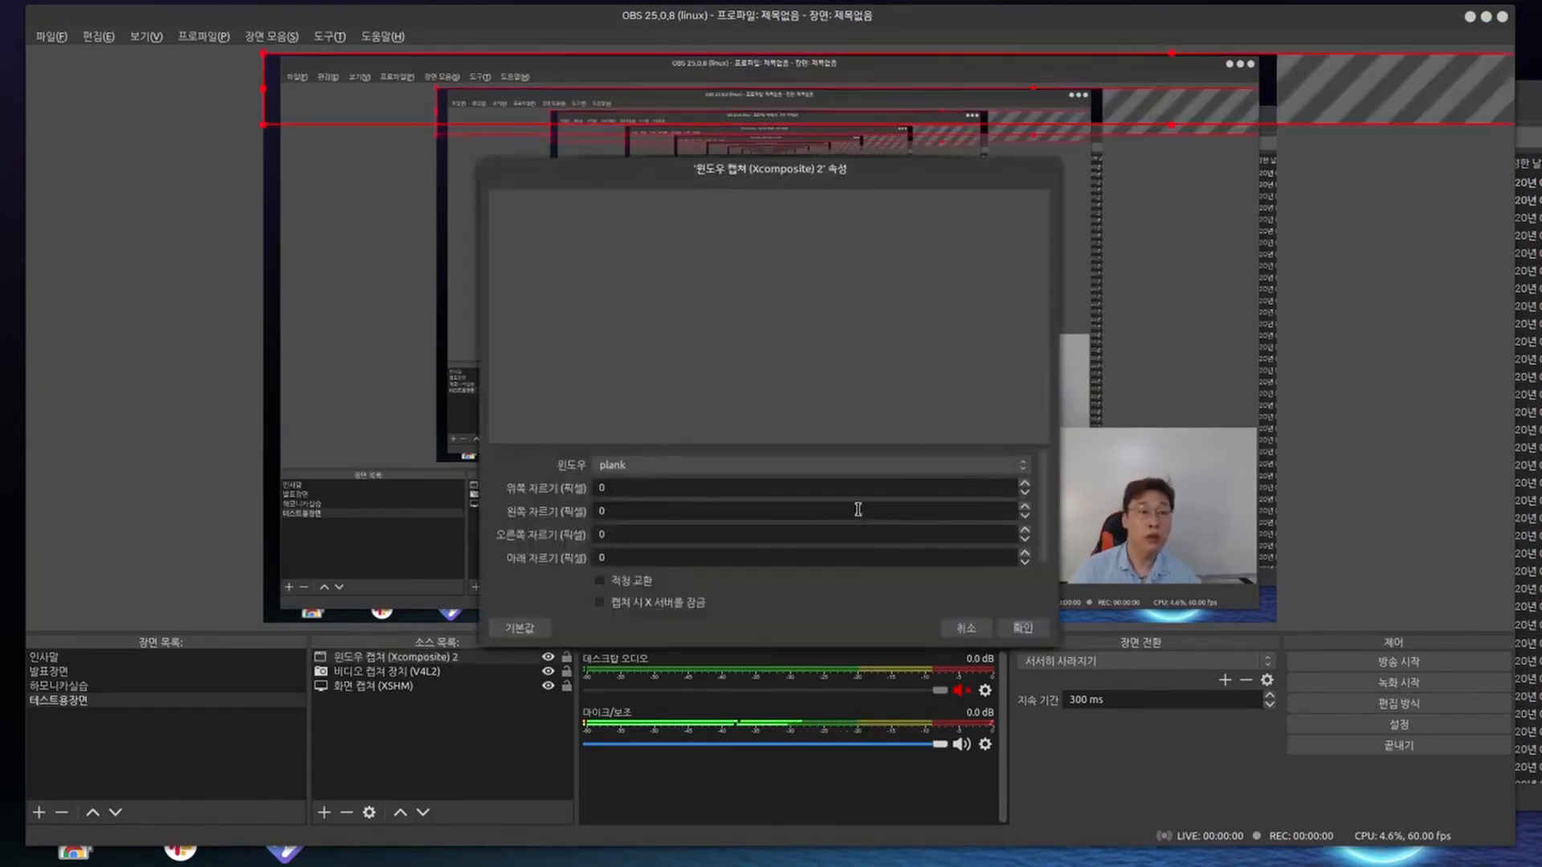
click(760, 467)
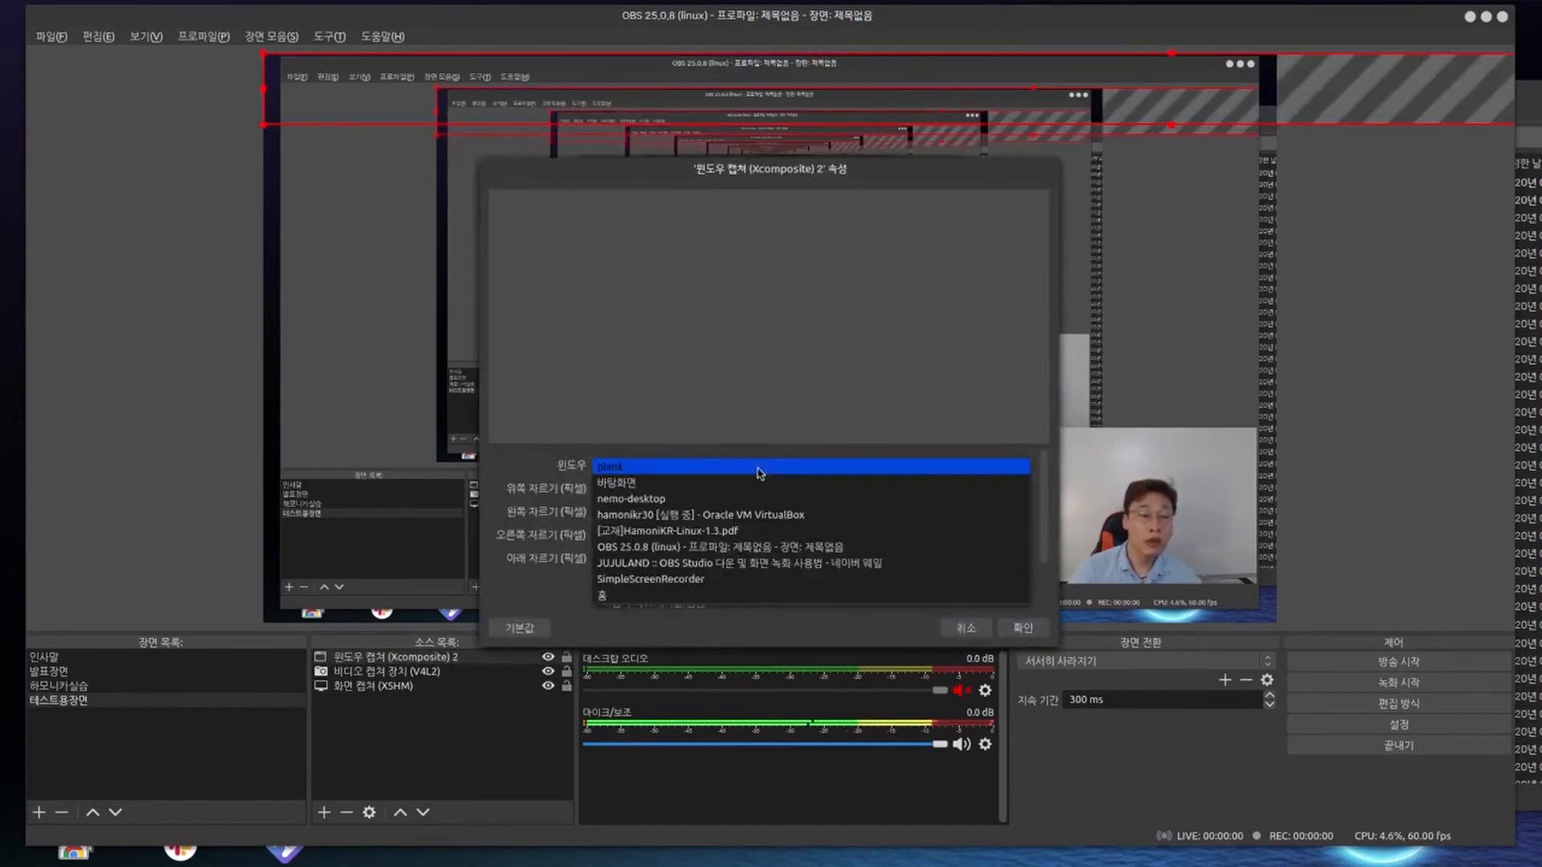
click(725, 506)
click(843, 466)
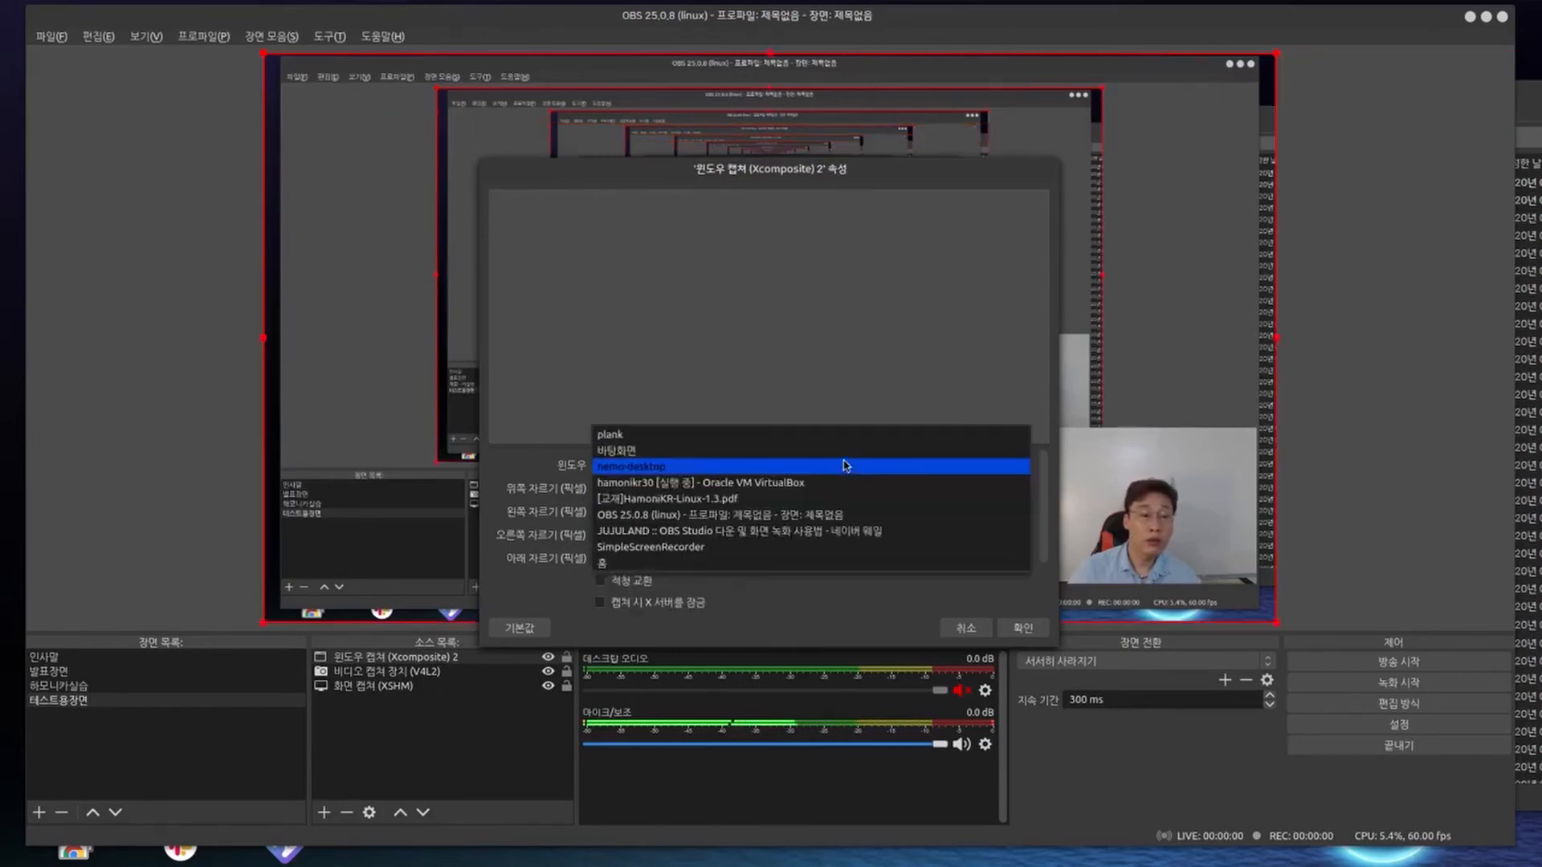
click(754, 565)
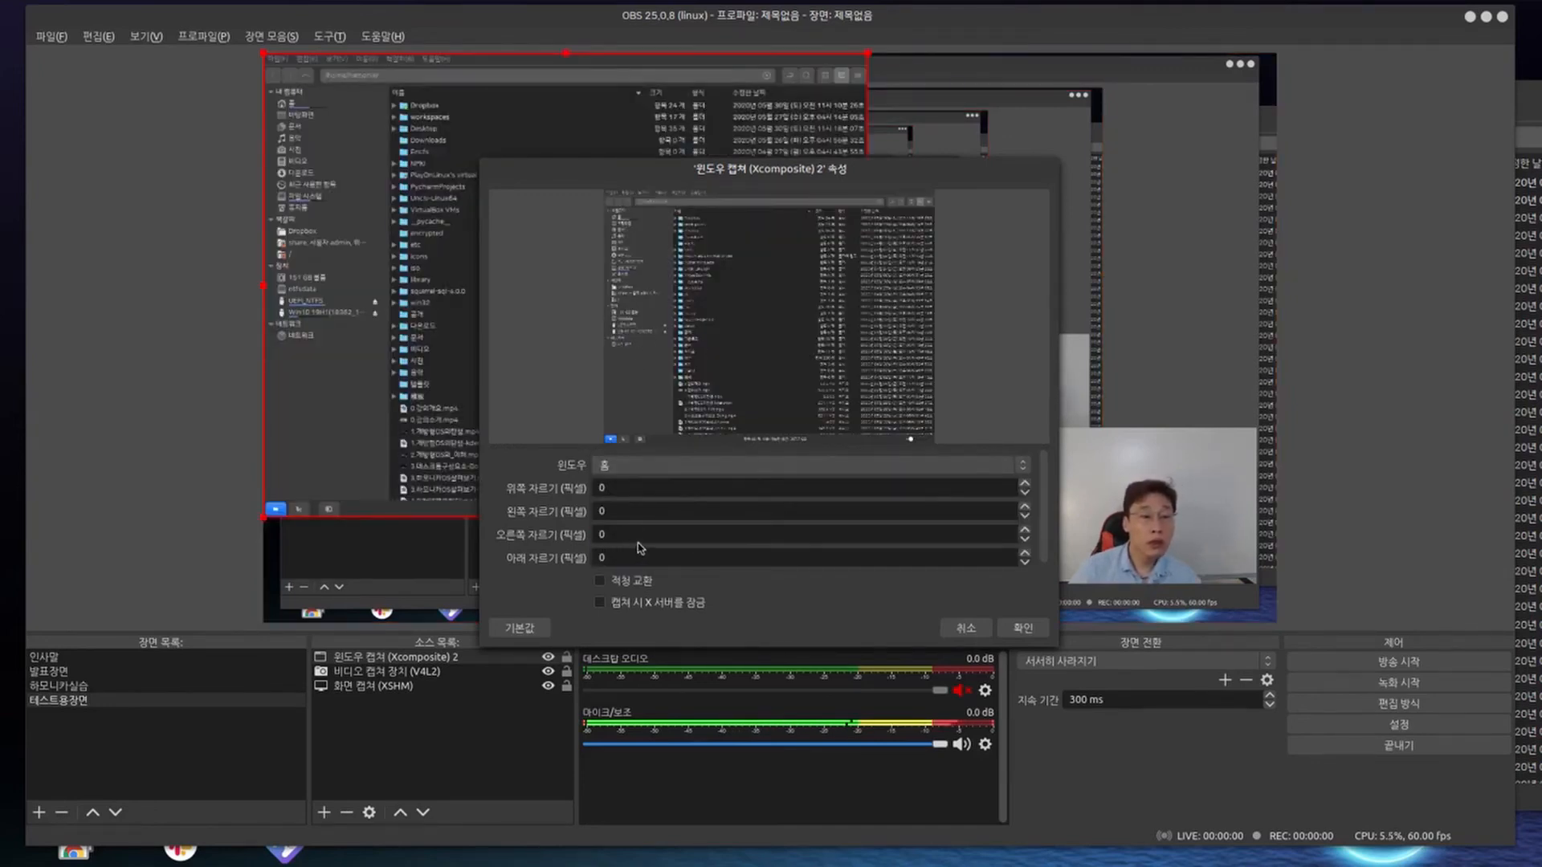
click(1021, 628)
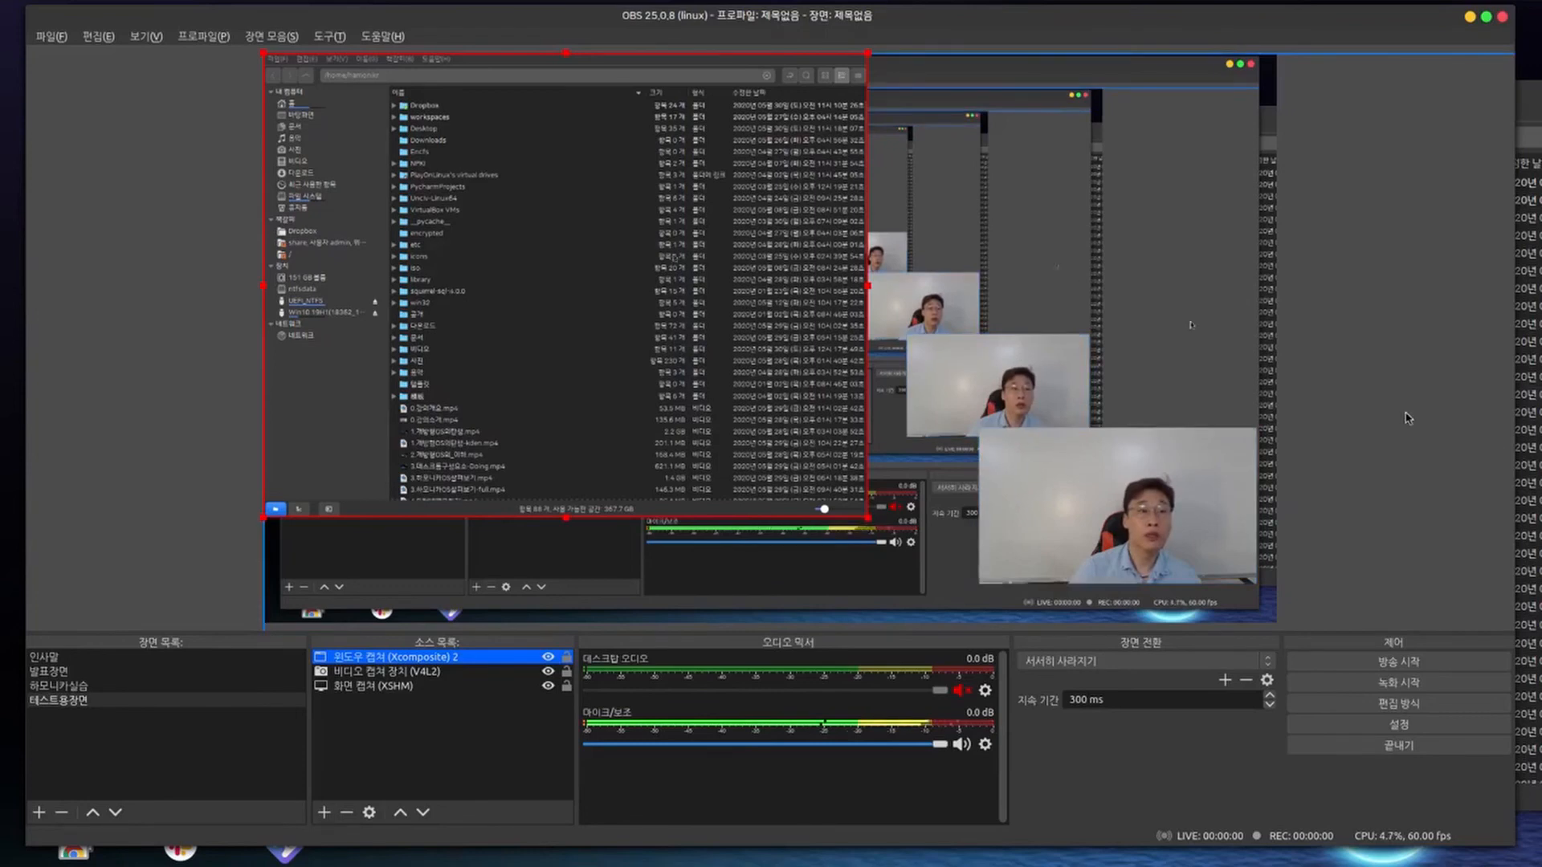
Move the file manager window and scroll its file list to check the live window capture, and return to OBS
click(1539, 109)
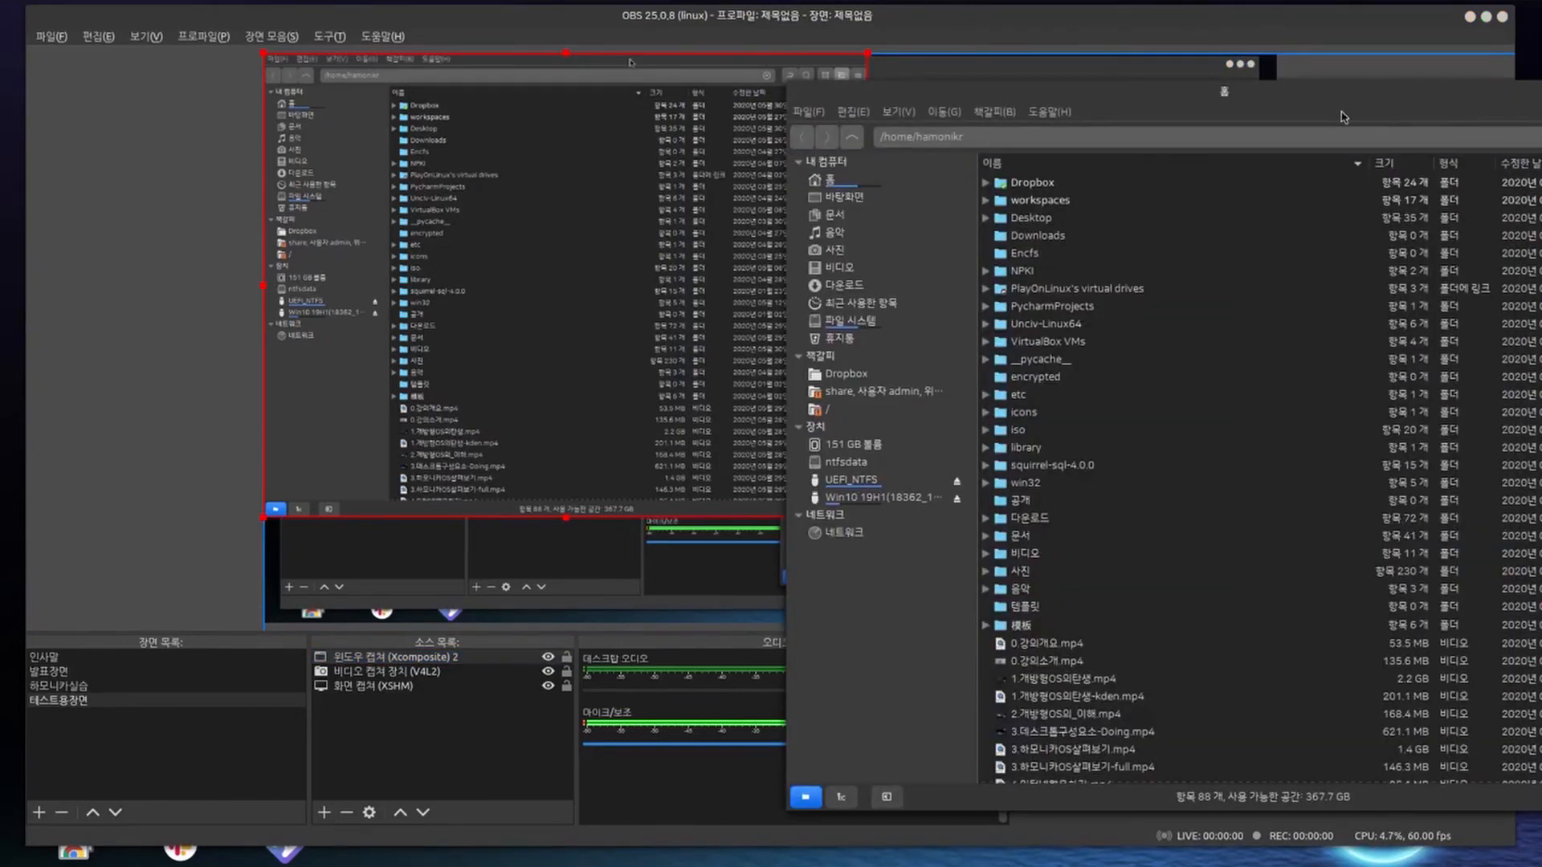
drag(1344, 118, 1413, 290)
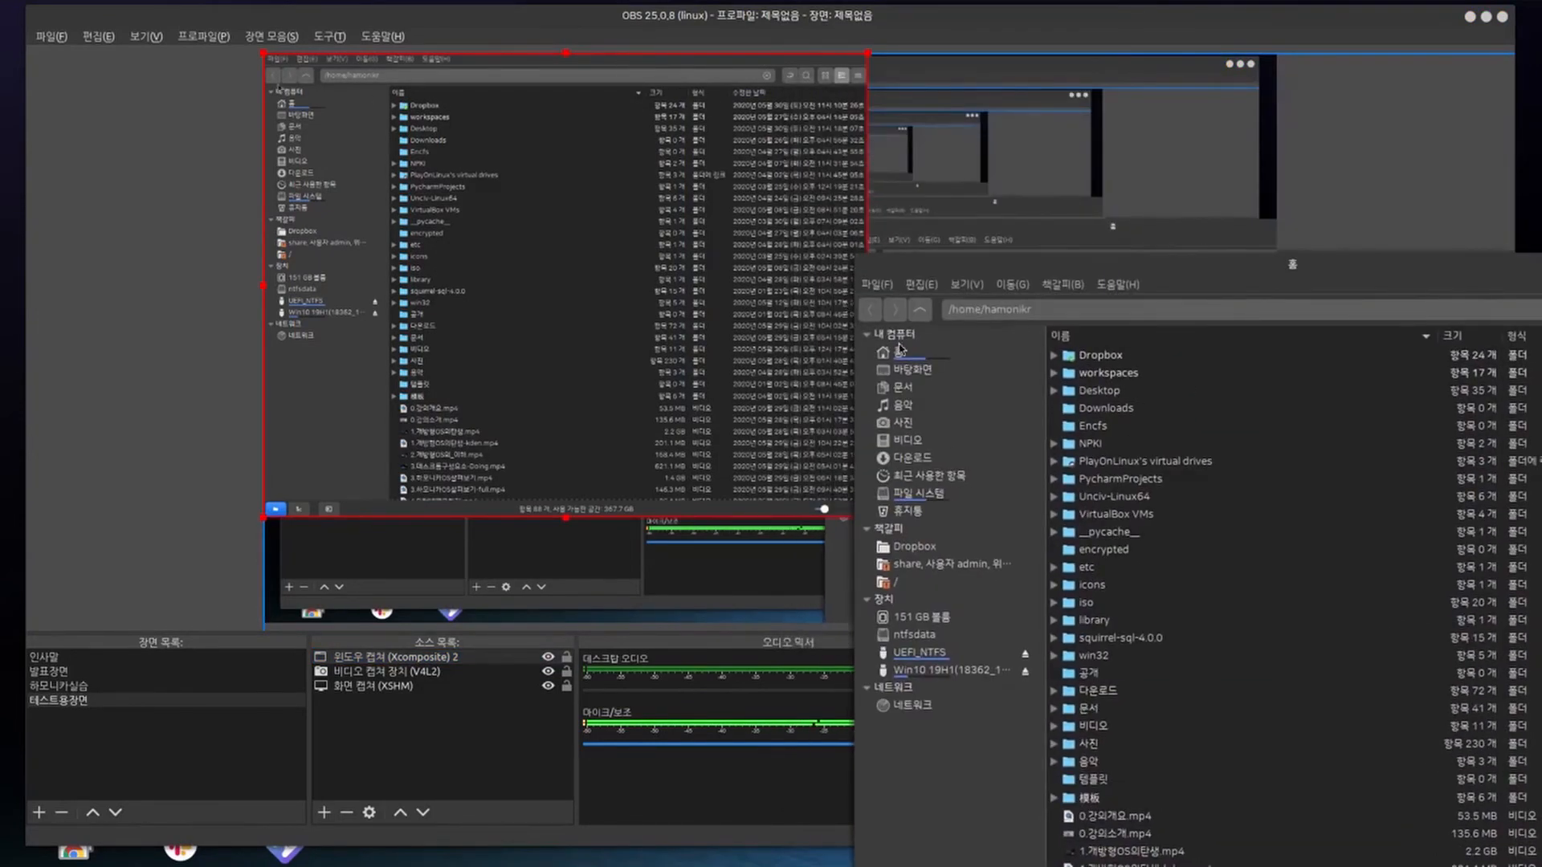
click(1113, 426)
scroll(1139, 573, down, 5)
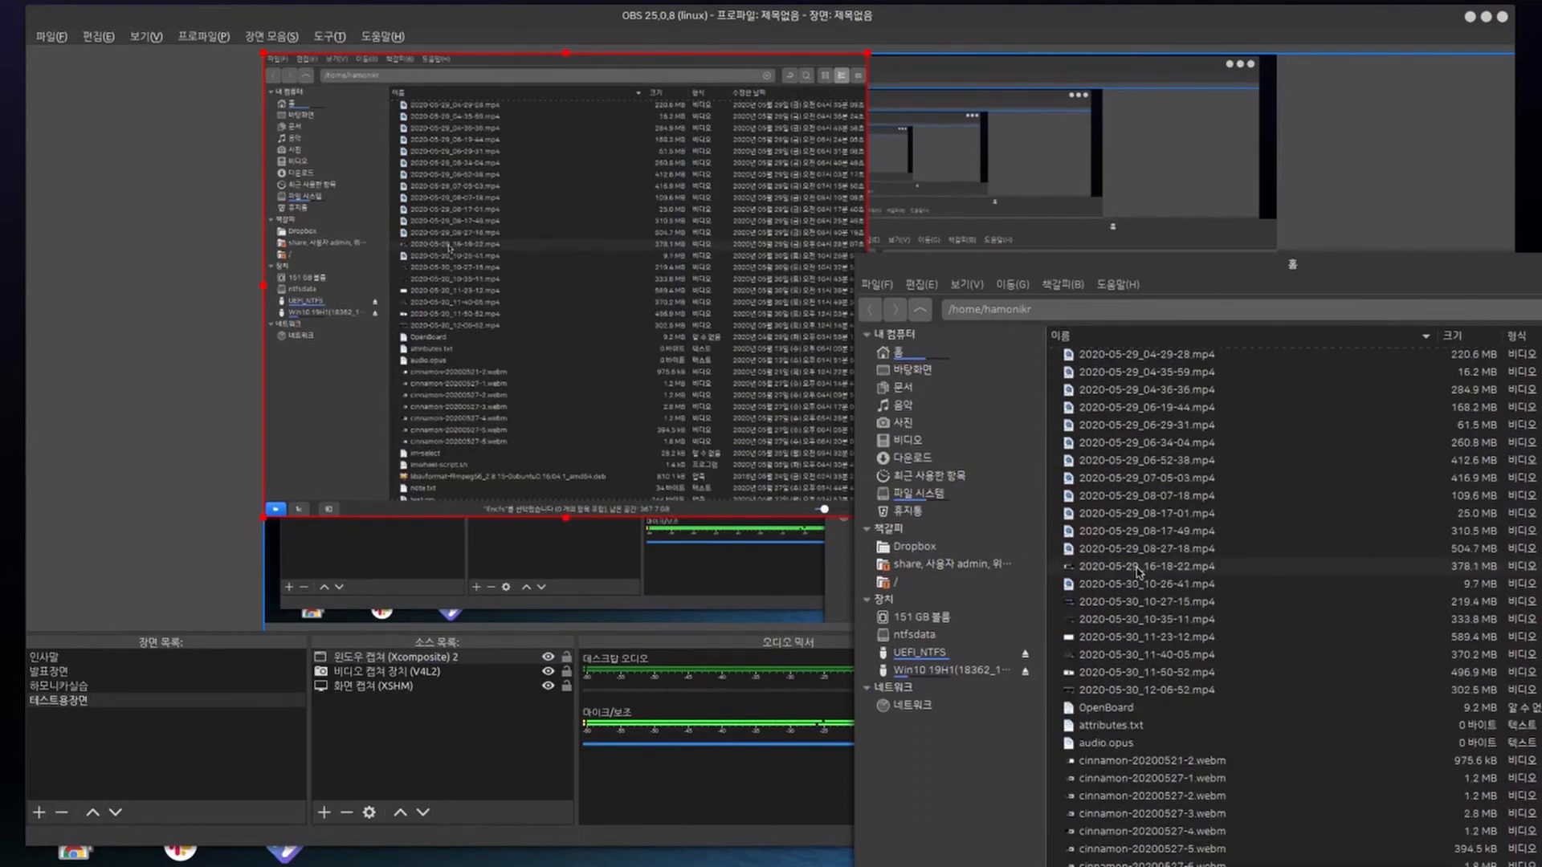
click(1337, 178)
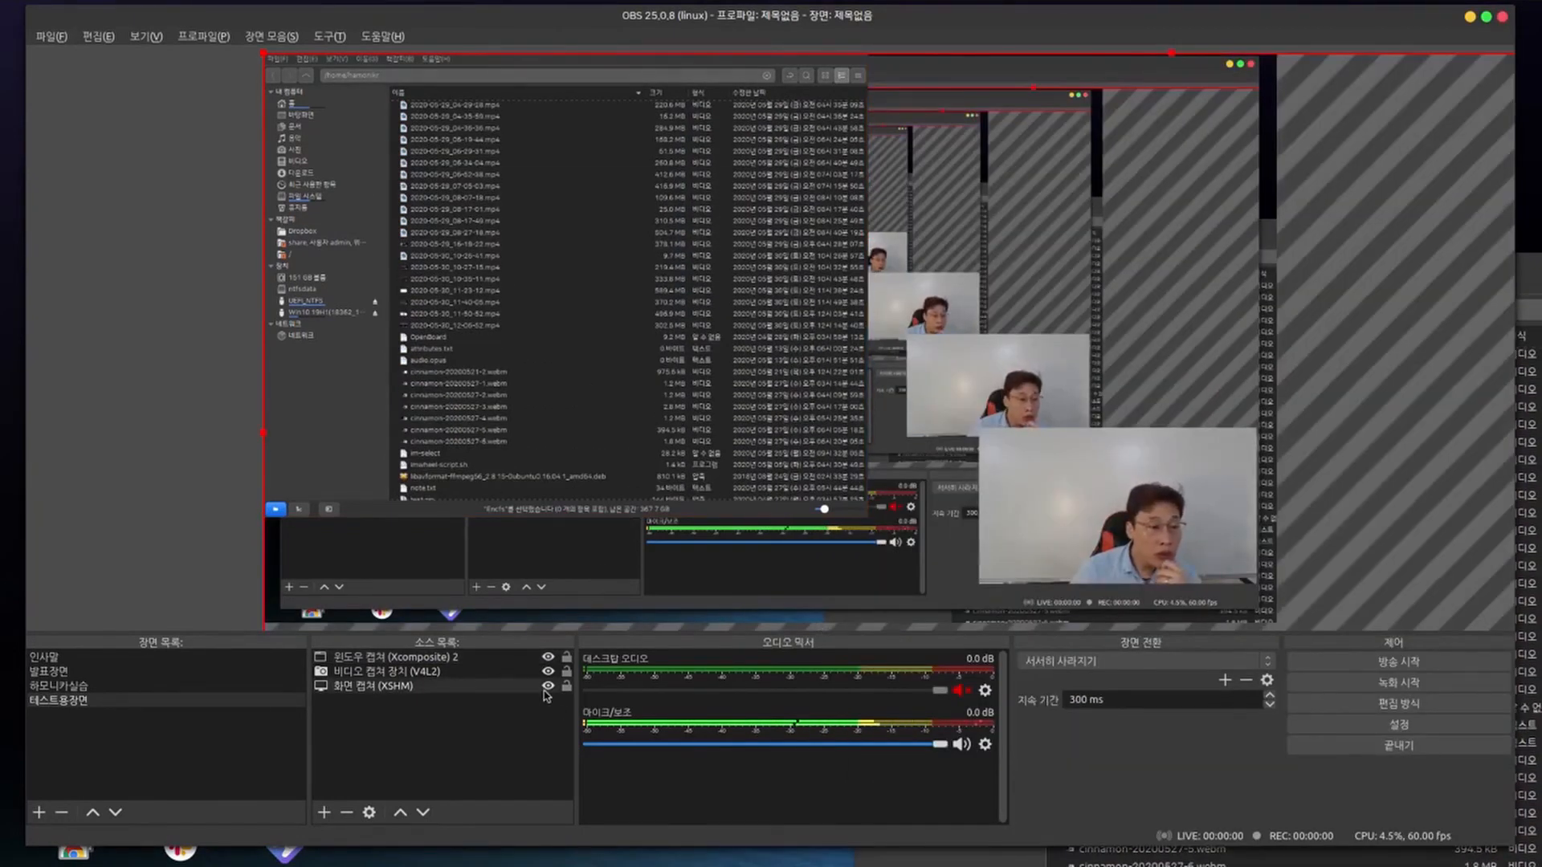
Hide the screen capture source "화면 캡쳐 (XSHM)", keeping the webcam and window capture sources visible
click(548, 675)
click(548, 673)
click(548, 687)
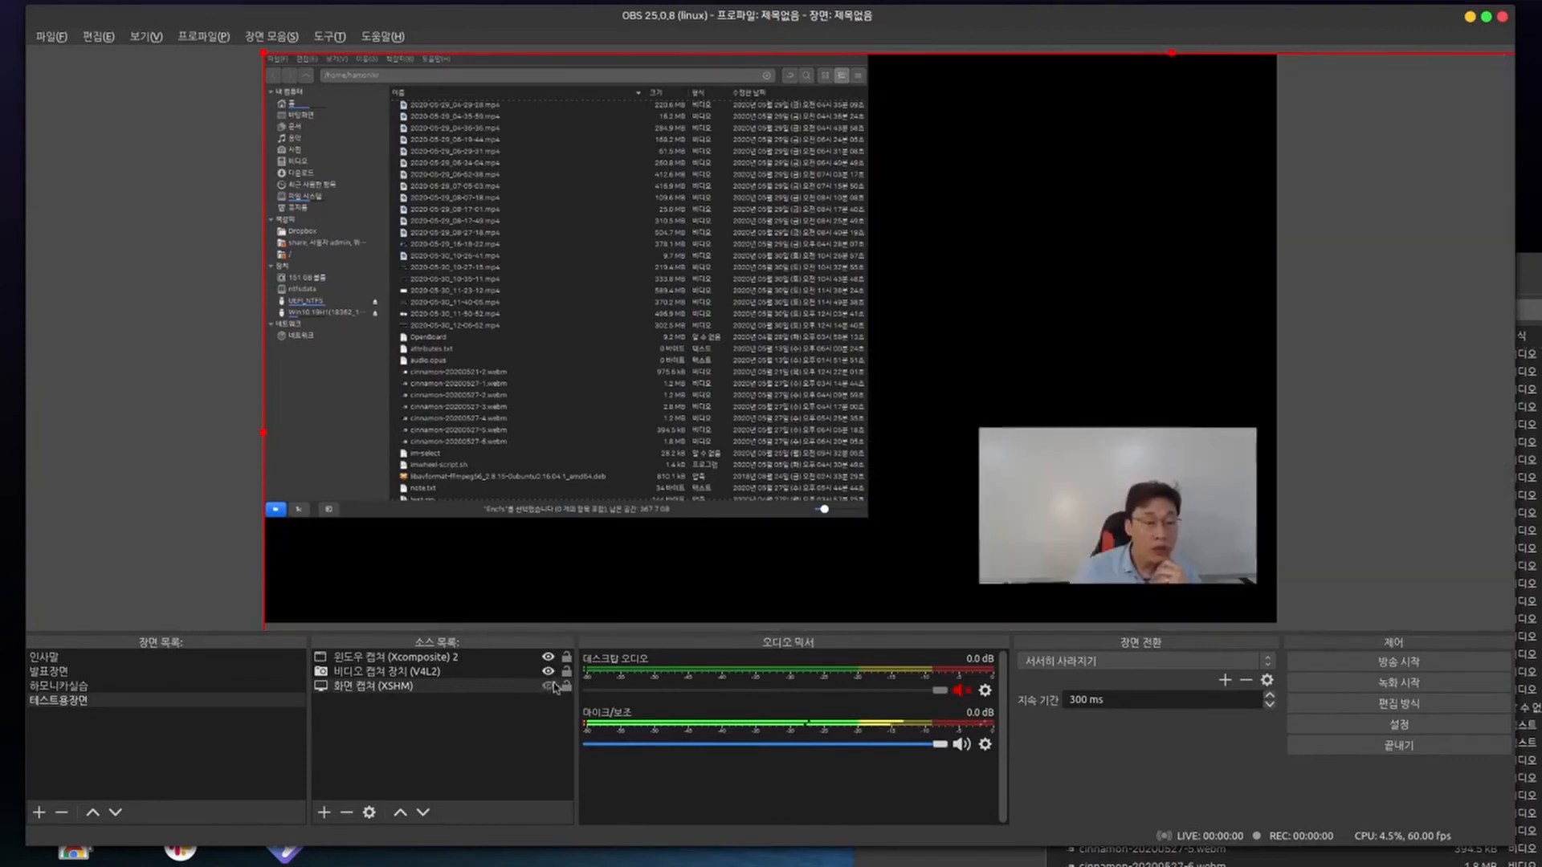
Enlarge the window capture to the full canvas height, and move the webcam image to the upper right beside it
click(643, 466)
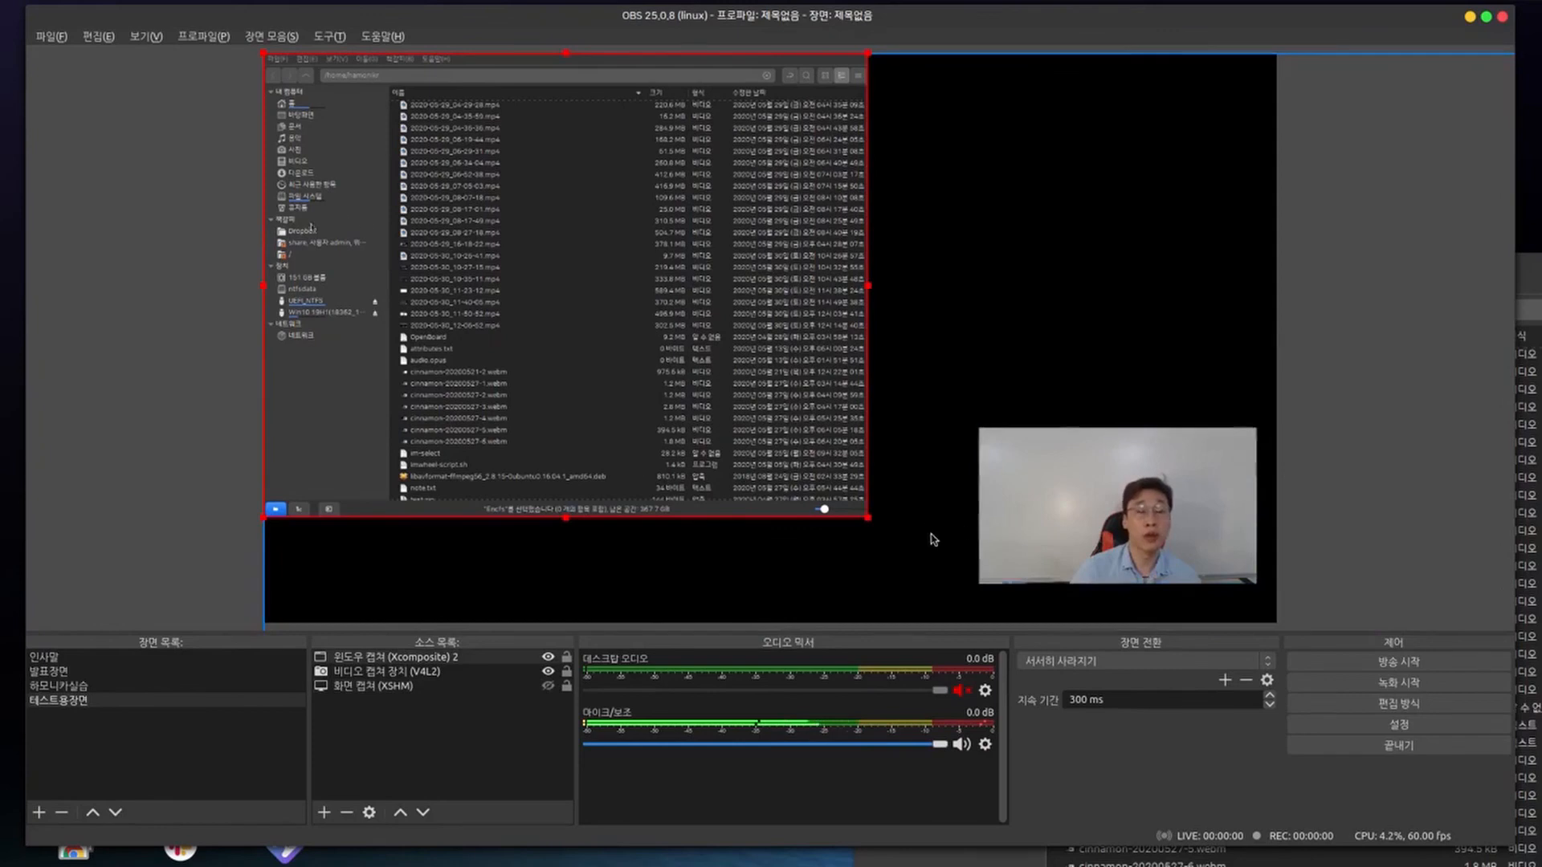
drag(869, 520, 1005, 623)
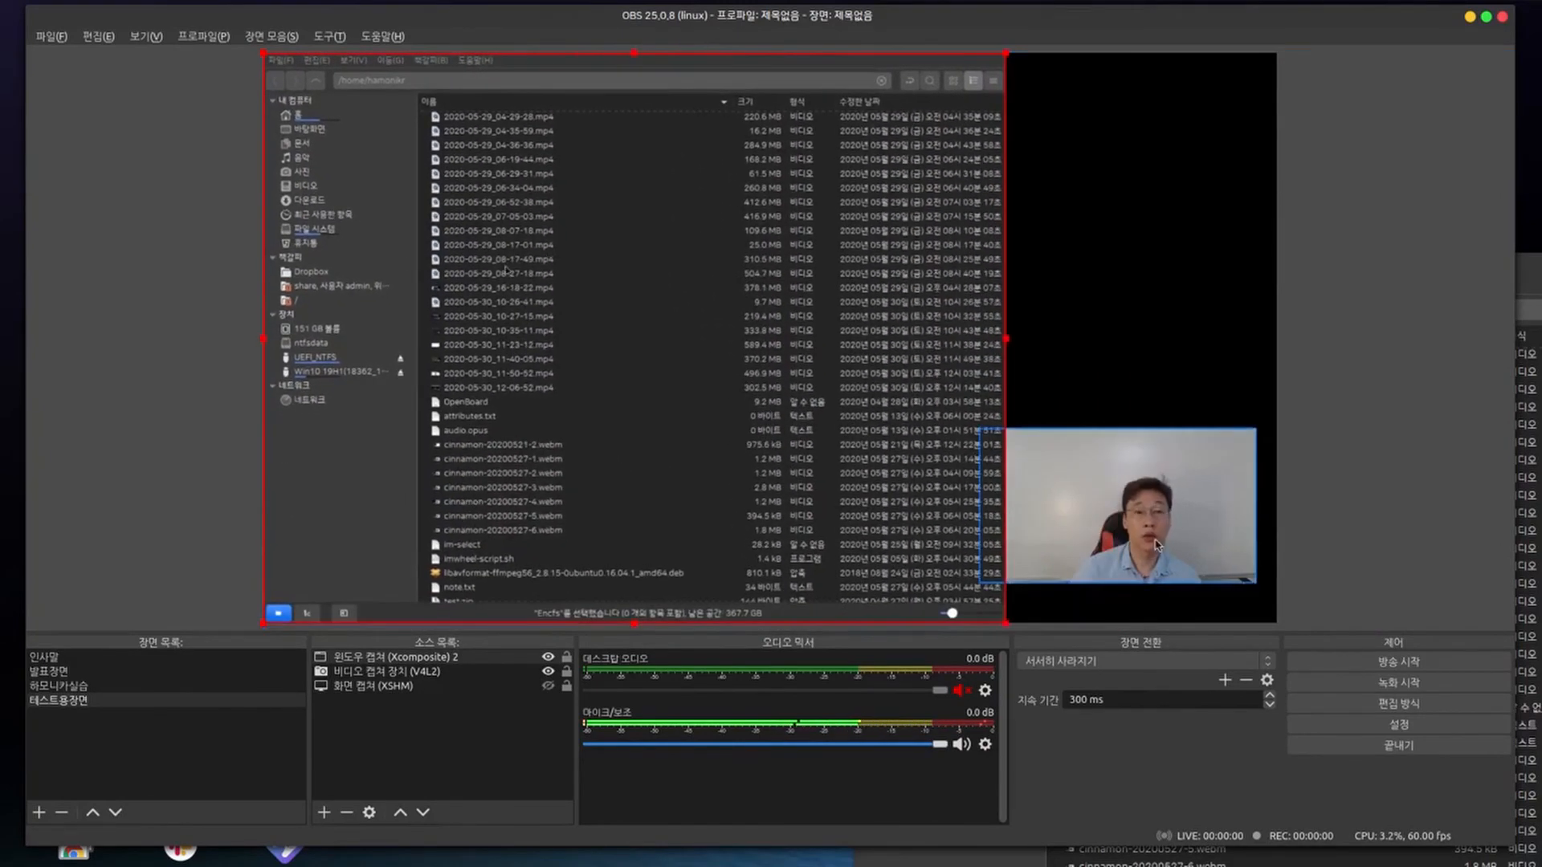
drag(1142, 552, 1160, 230)
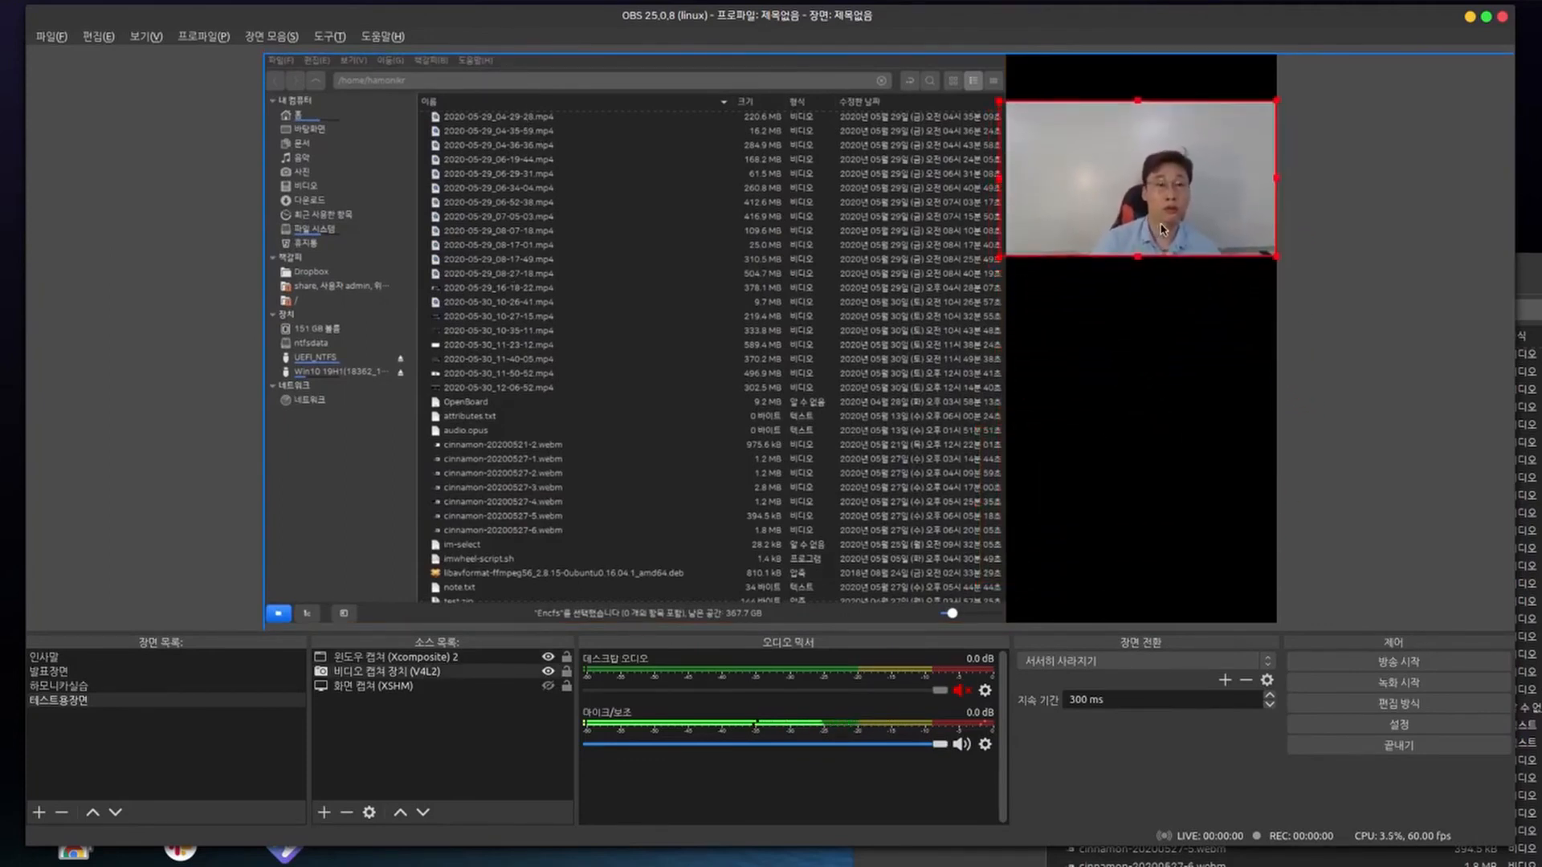
click(1335, 520)
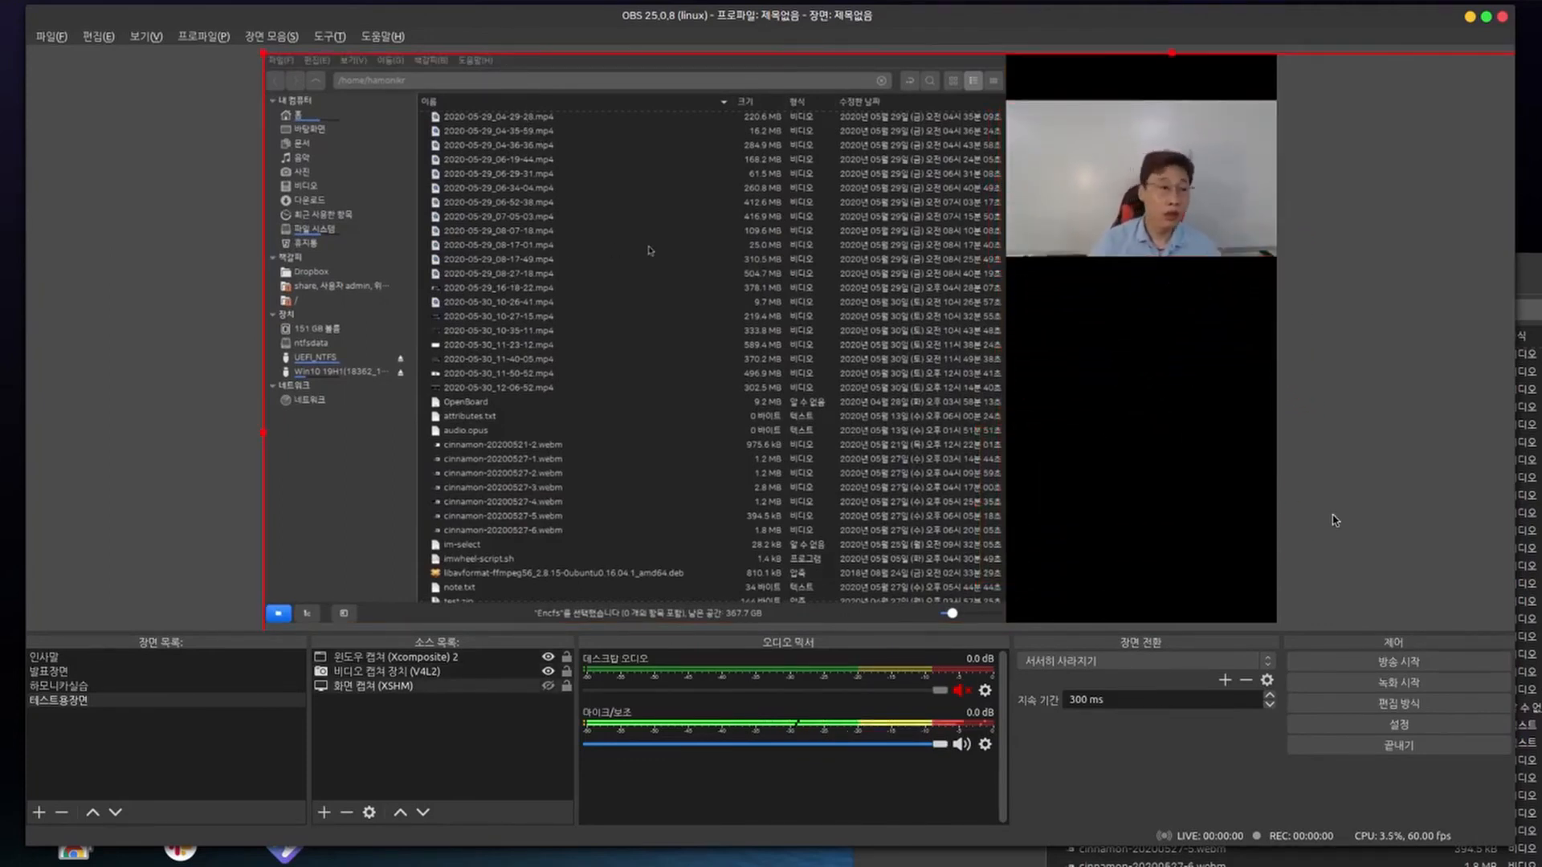